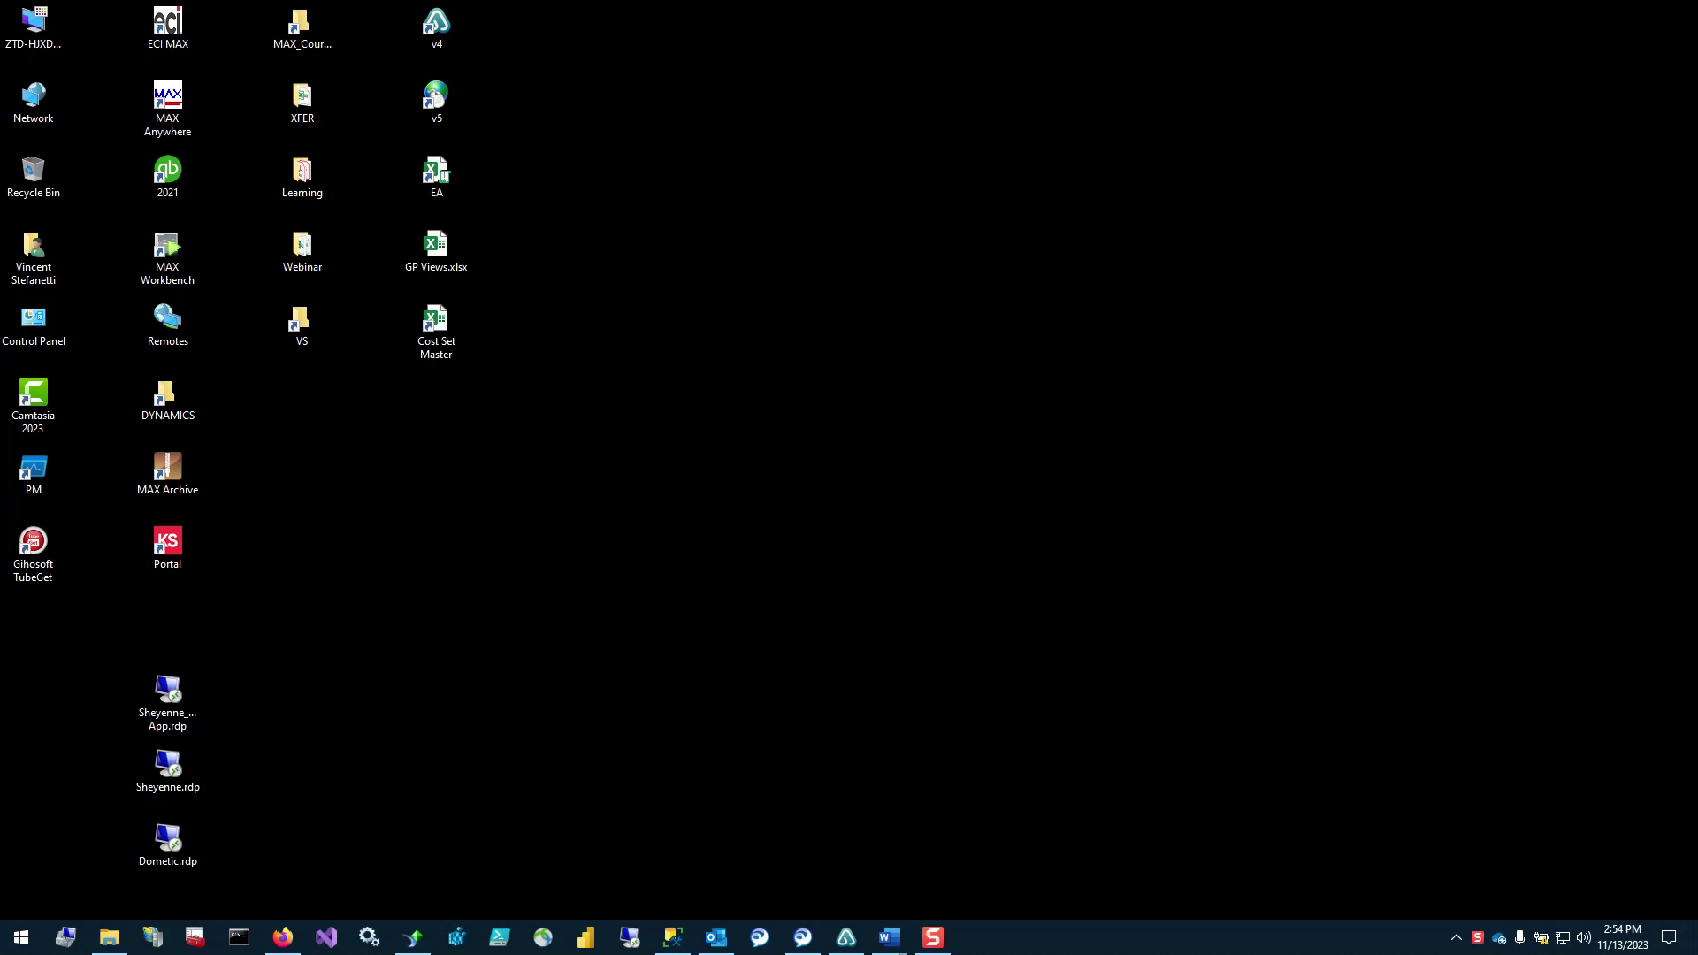
- Switch to Crystal Reports and open Set Datasource Location for the Customer PO Status report
left_click(414, 937)
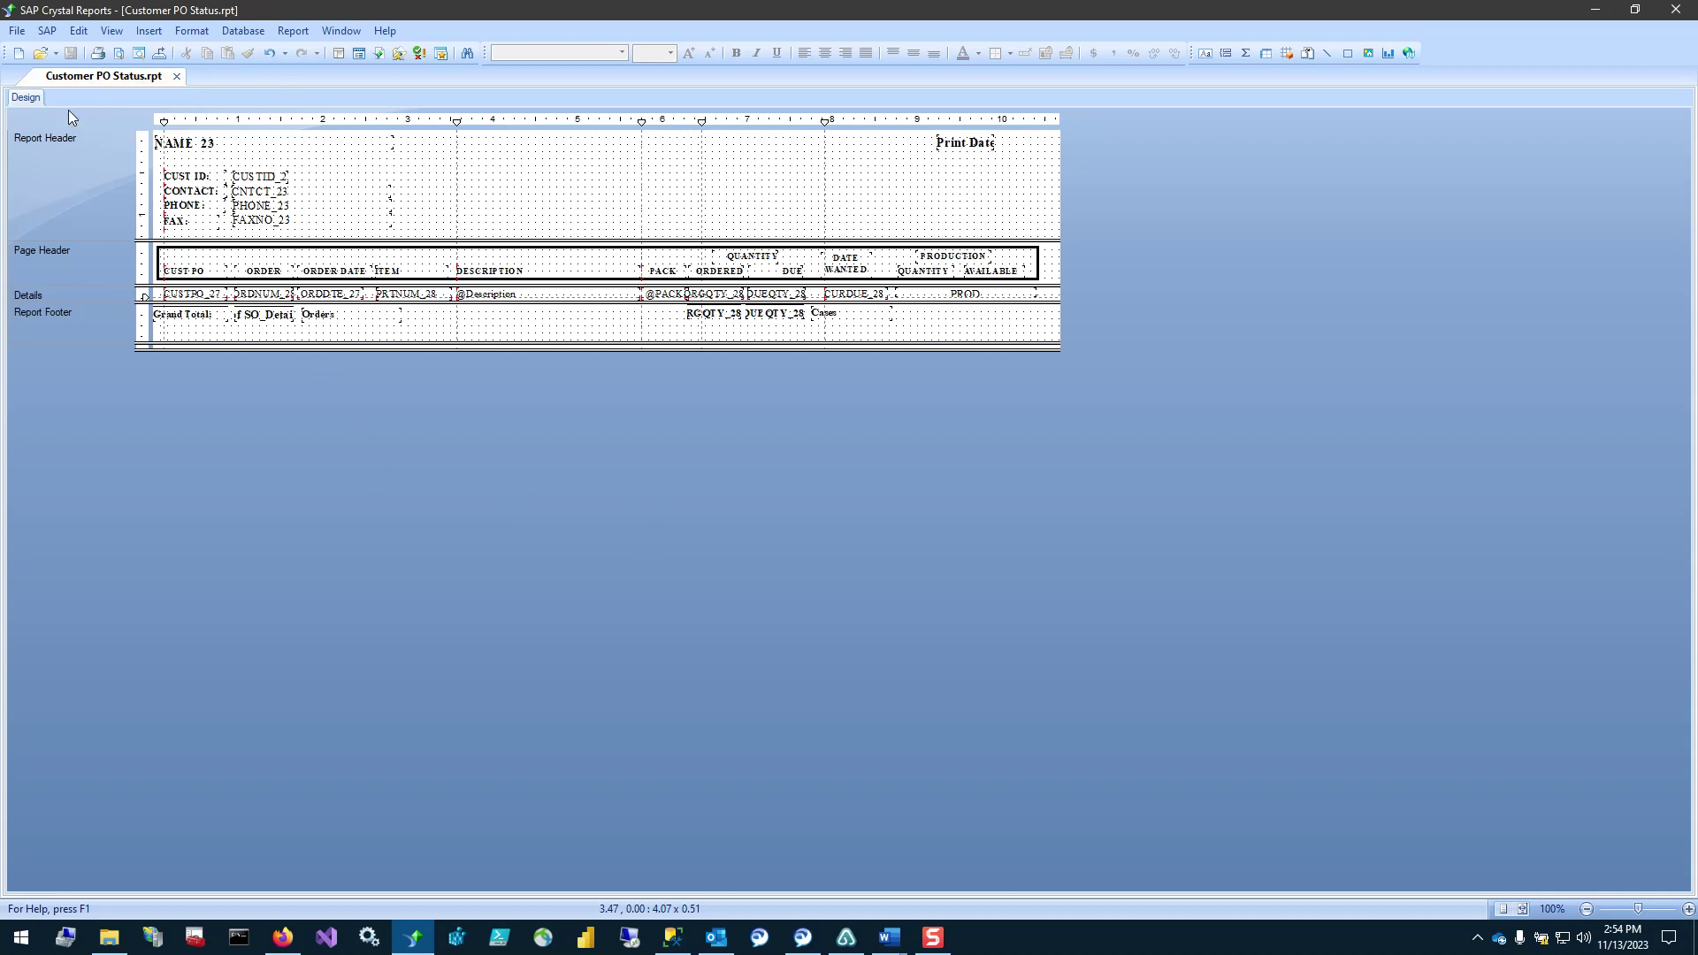
left_click(247, 33)
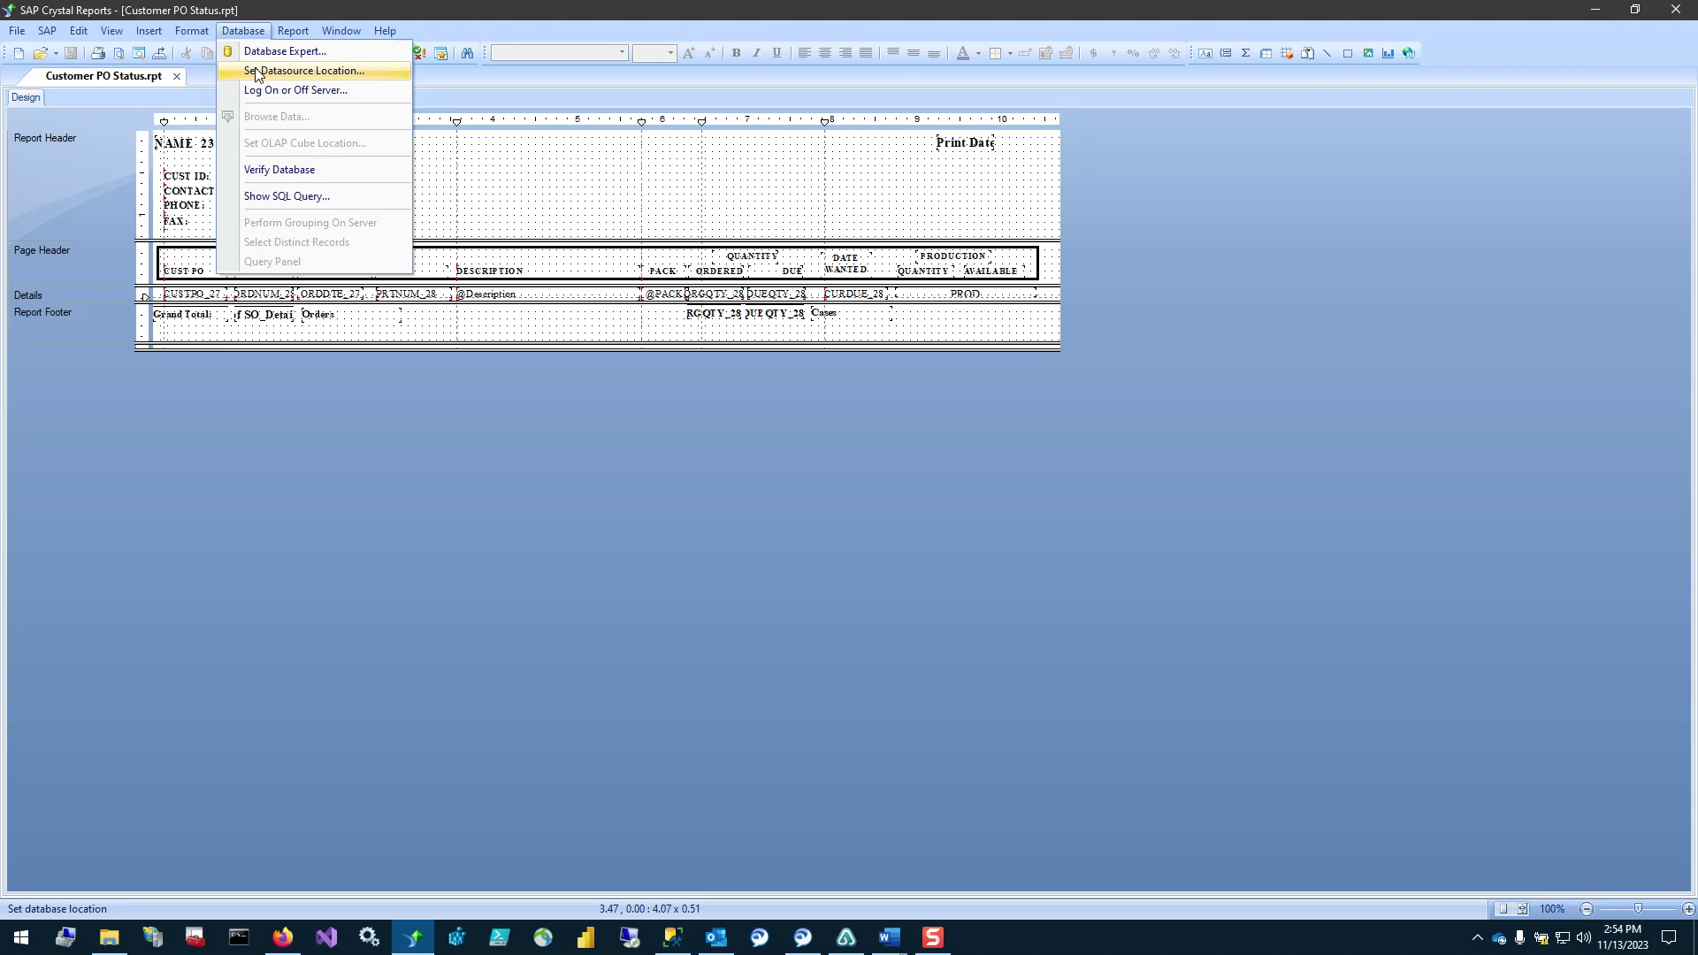
left_click(348, 72)
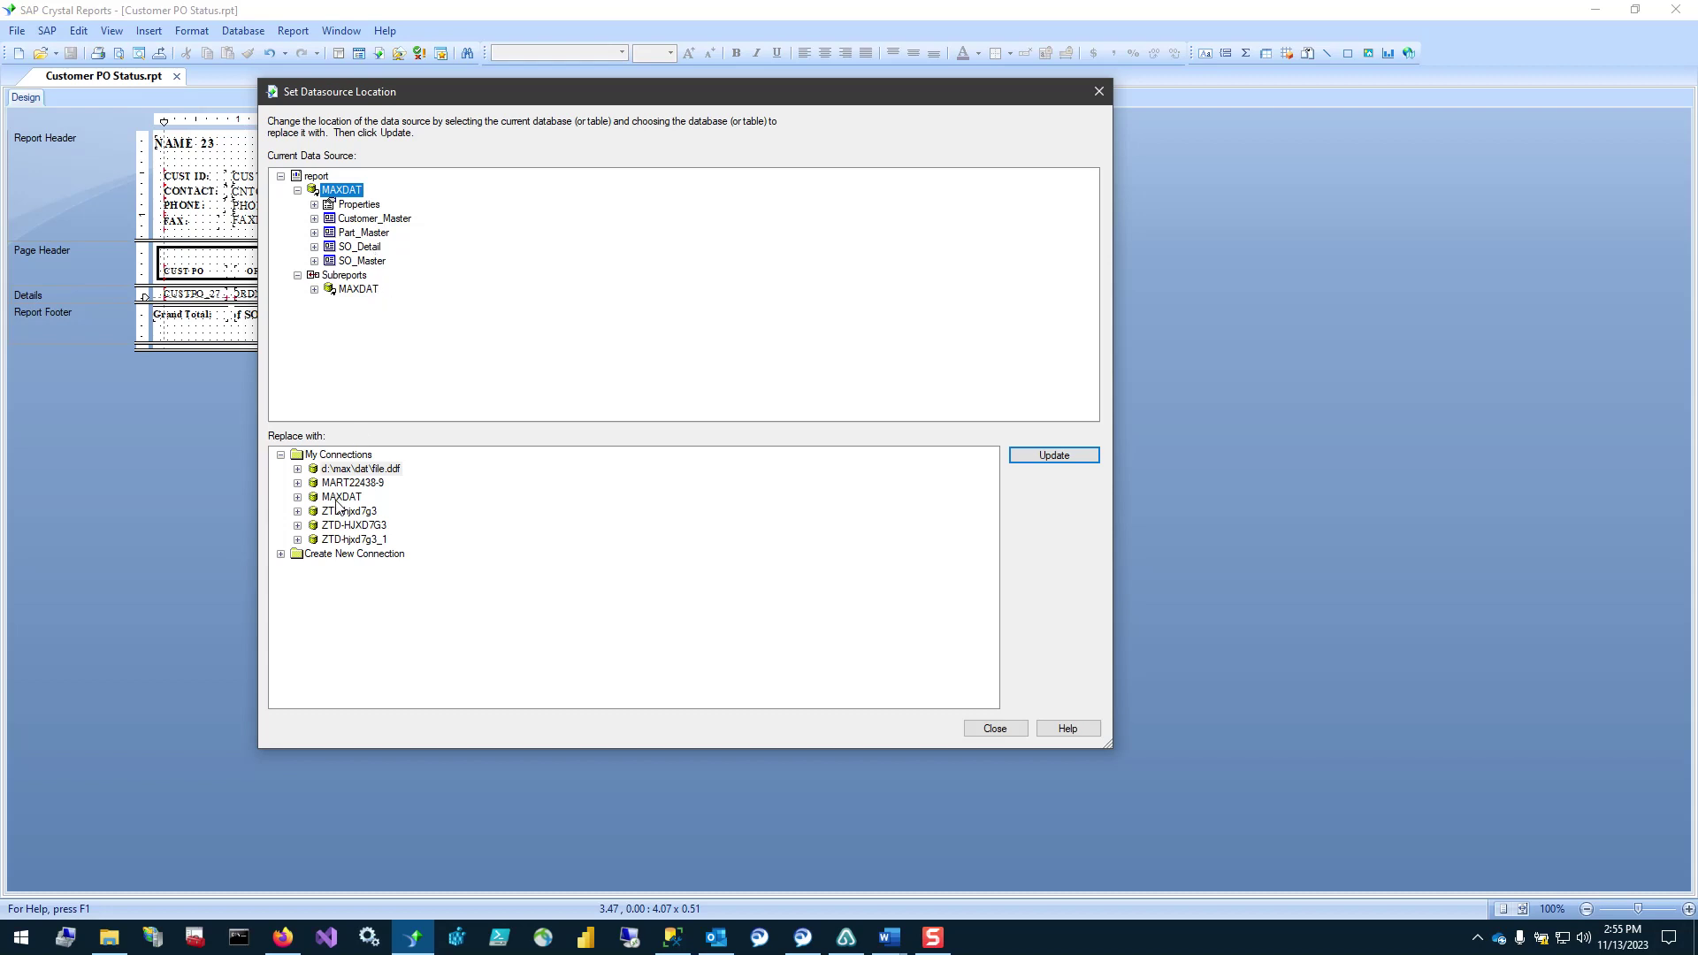
- Delete the saved connections ZTD-hjxd7g3_1, ZTD-HJXD7G3 and ZTD-hjxd7g3 from My Connections
left_click(360, 542)
right_click(360, 541)
left_click(419, 674)
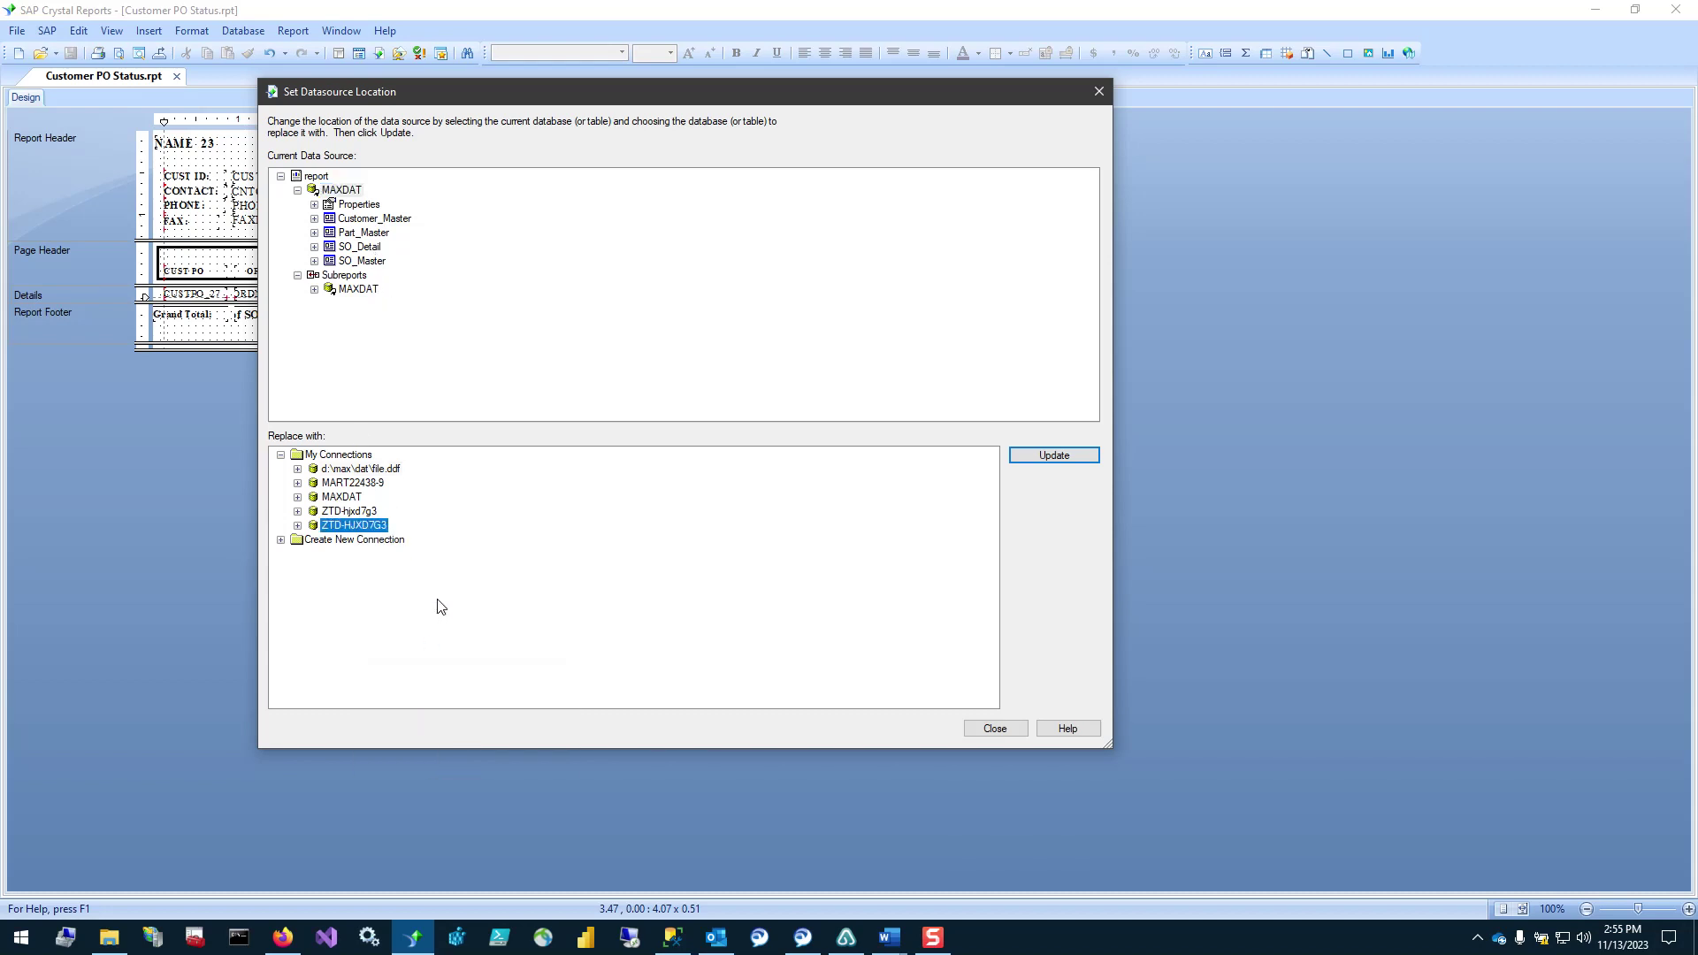
right_click(360, 530)
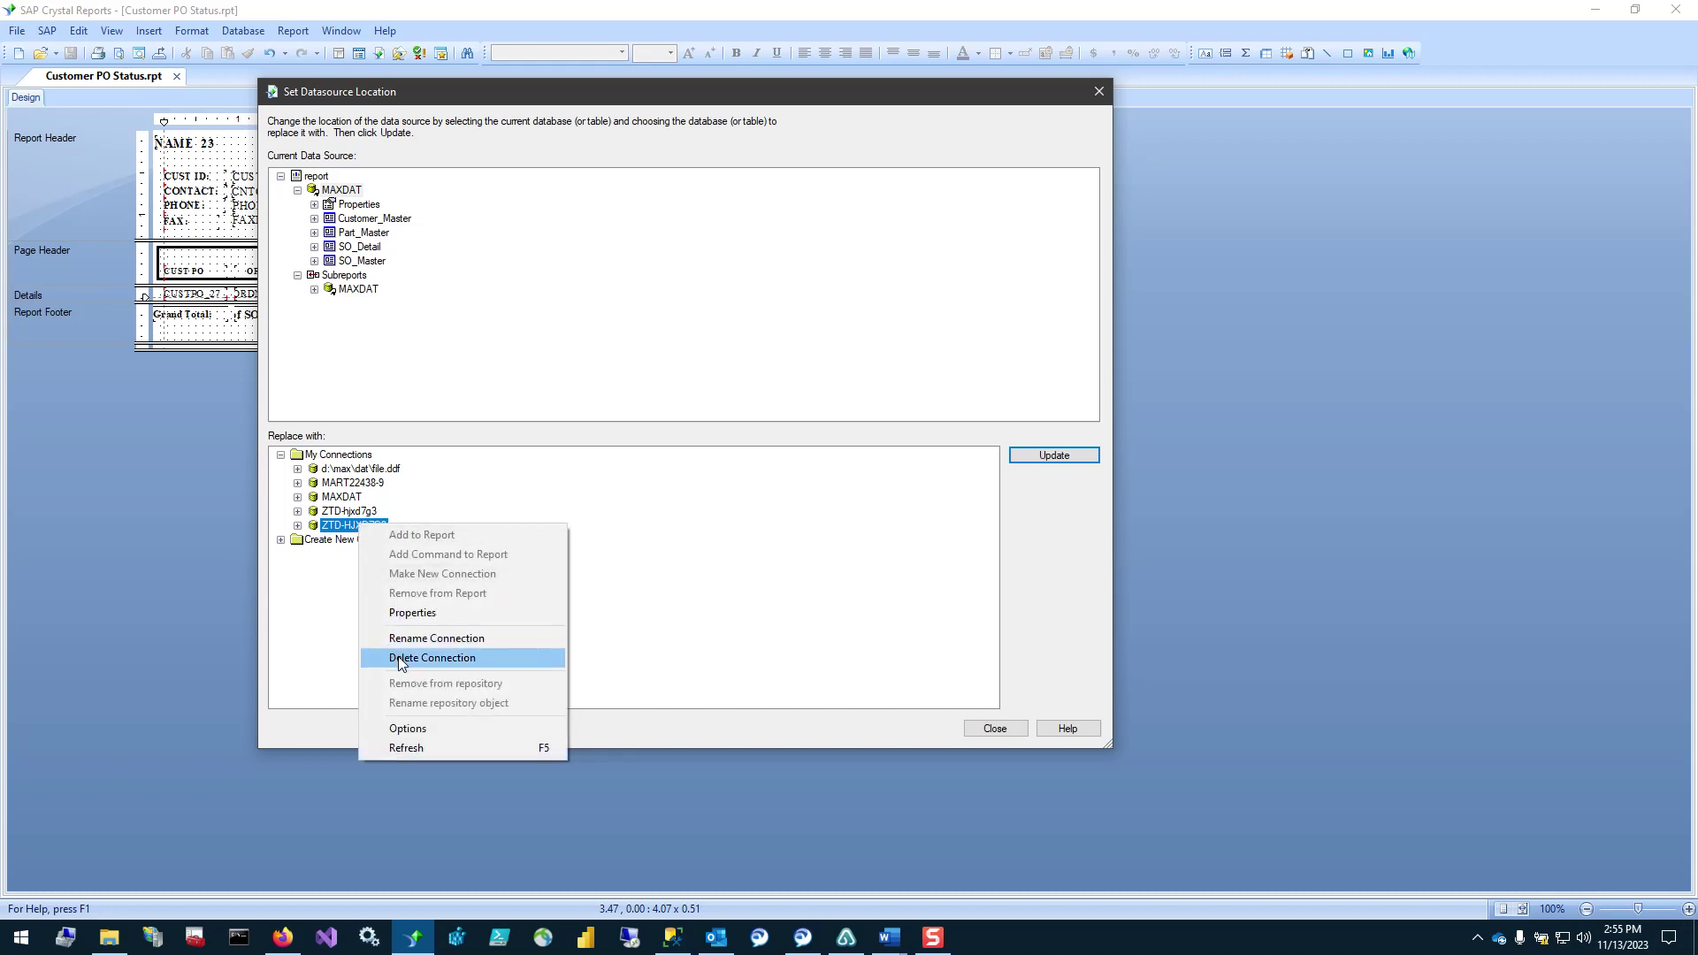
left_click(403, 660)
right_click(370, 513)
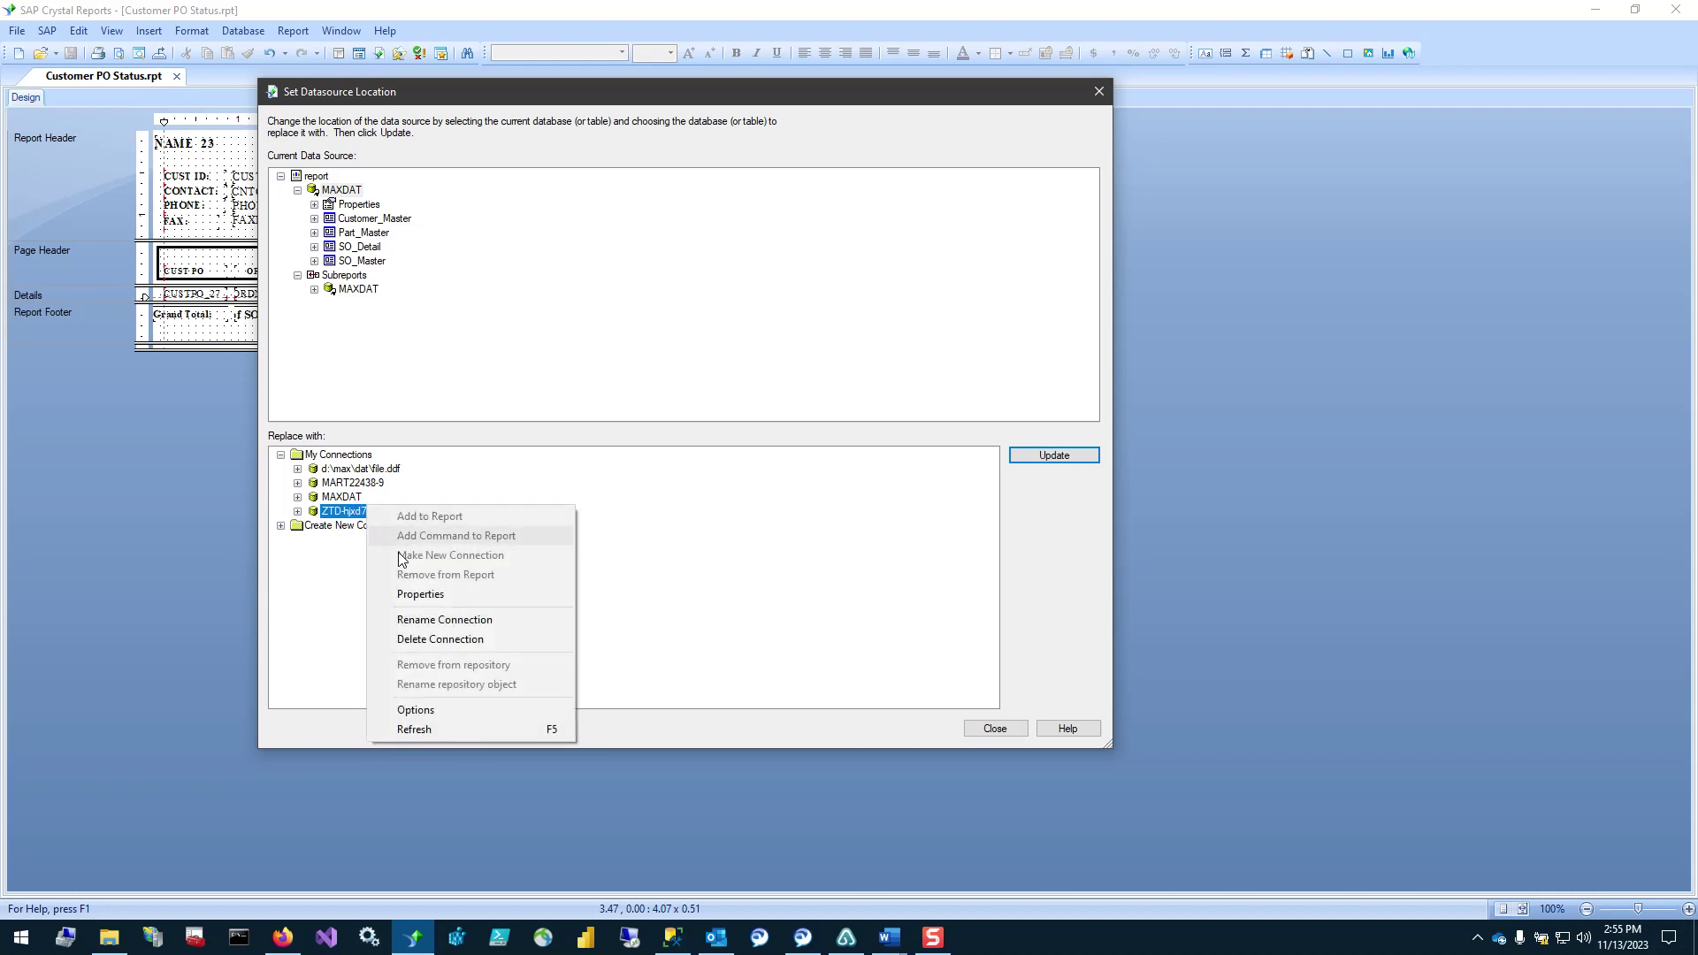
left_click(421, 643)
- Delete the saved connections MART22438-9 and d:\max\dat\file.ddf from My Connections, keeping MAXDAT
right_click(346, 500)
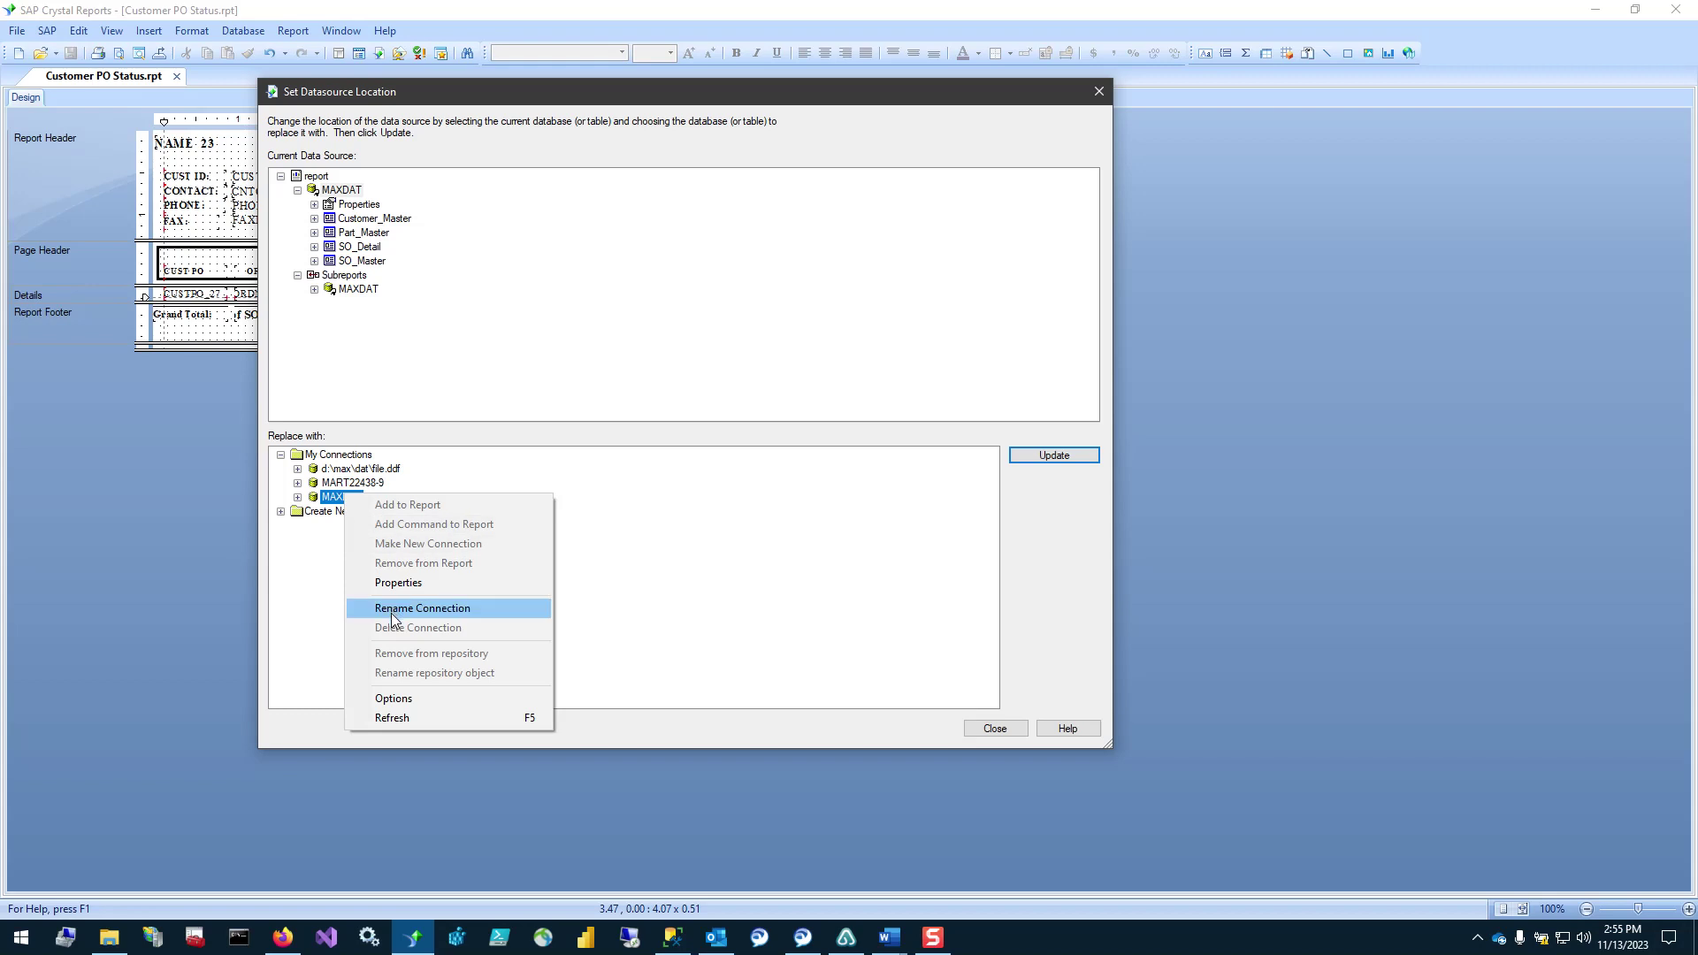
left_click(347, 486)
right_click(347, 486)
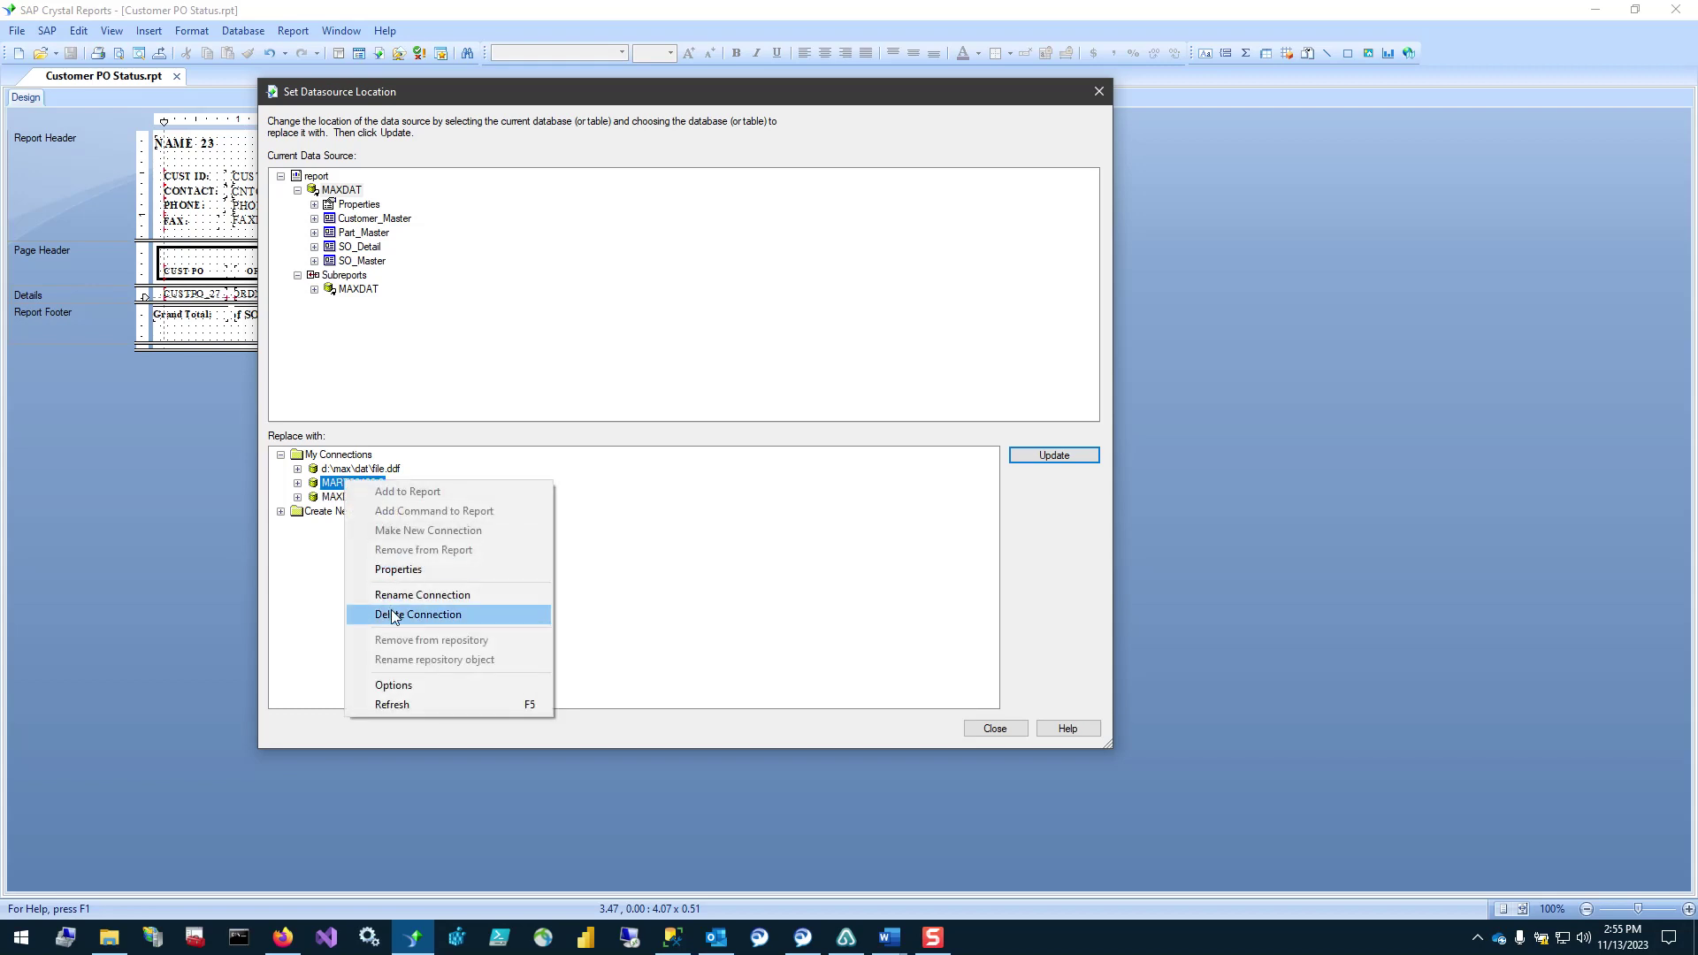
left_click(398, 617)
left_click(389, 470)
right_click(389, 473)
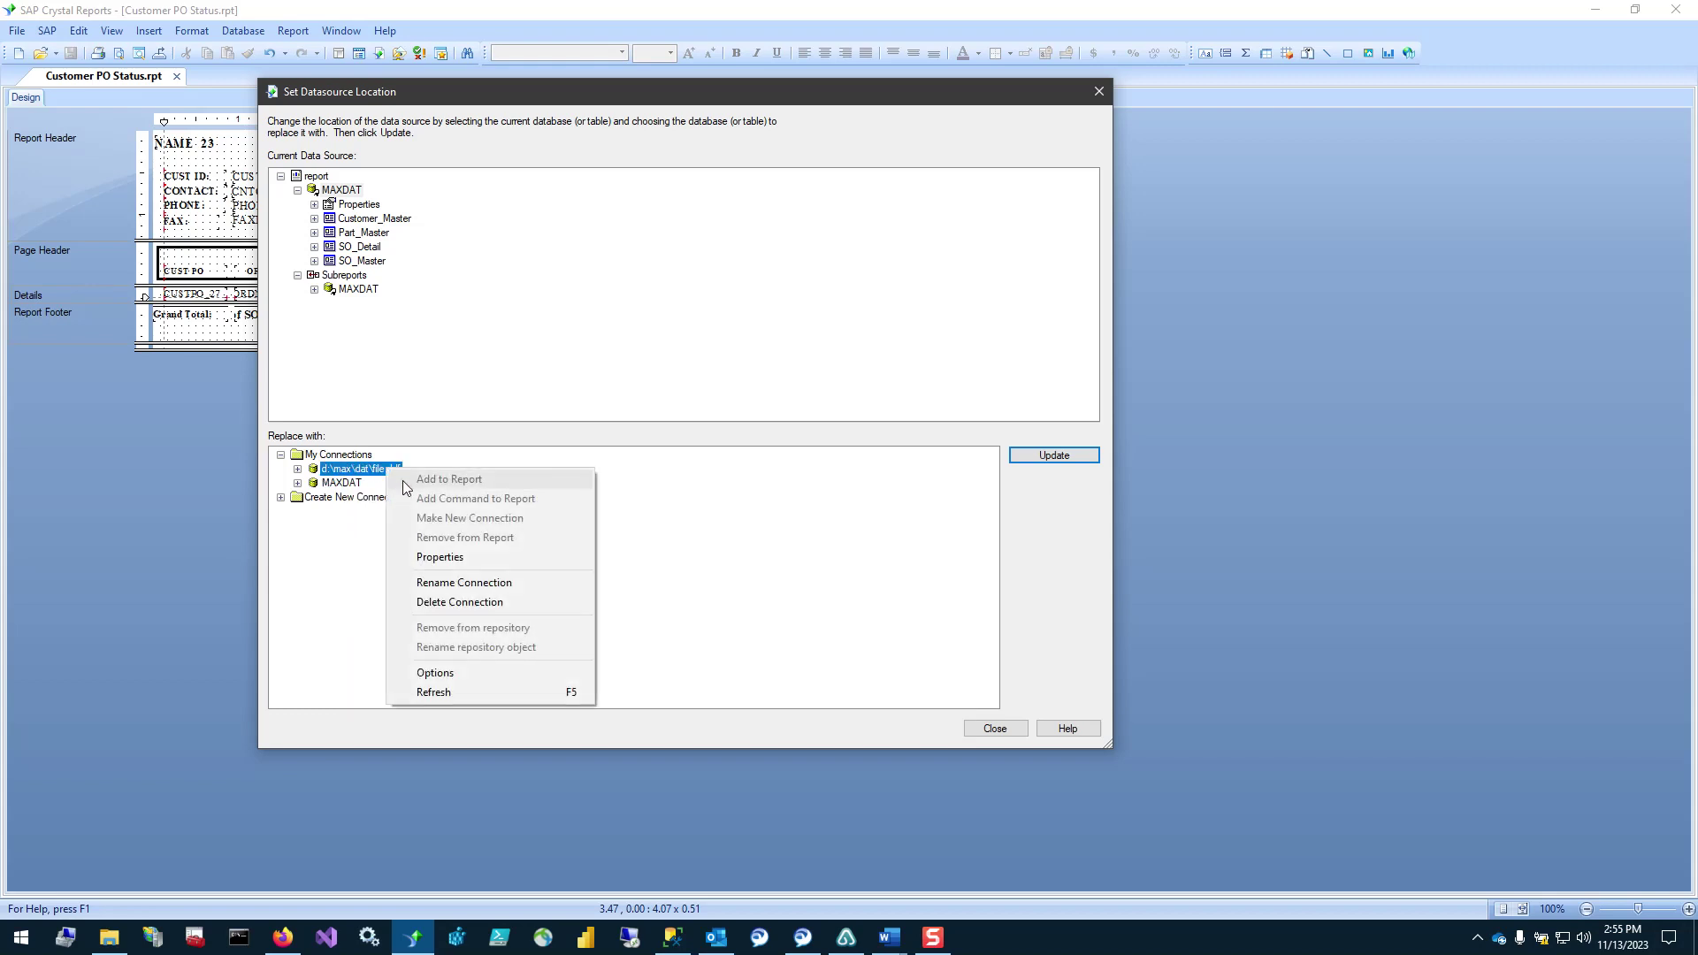
left_click(428, 605)
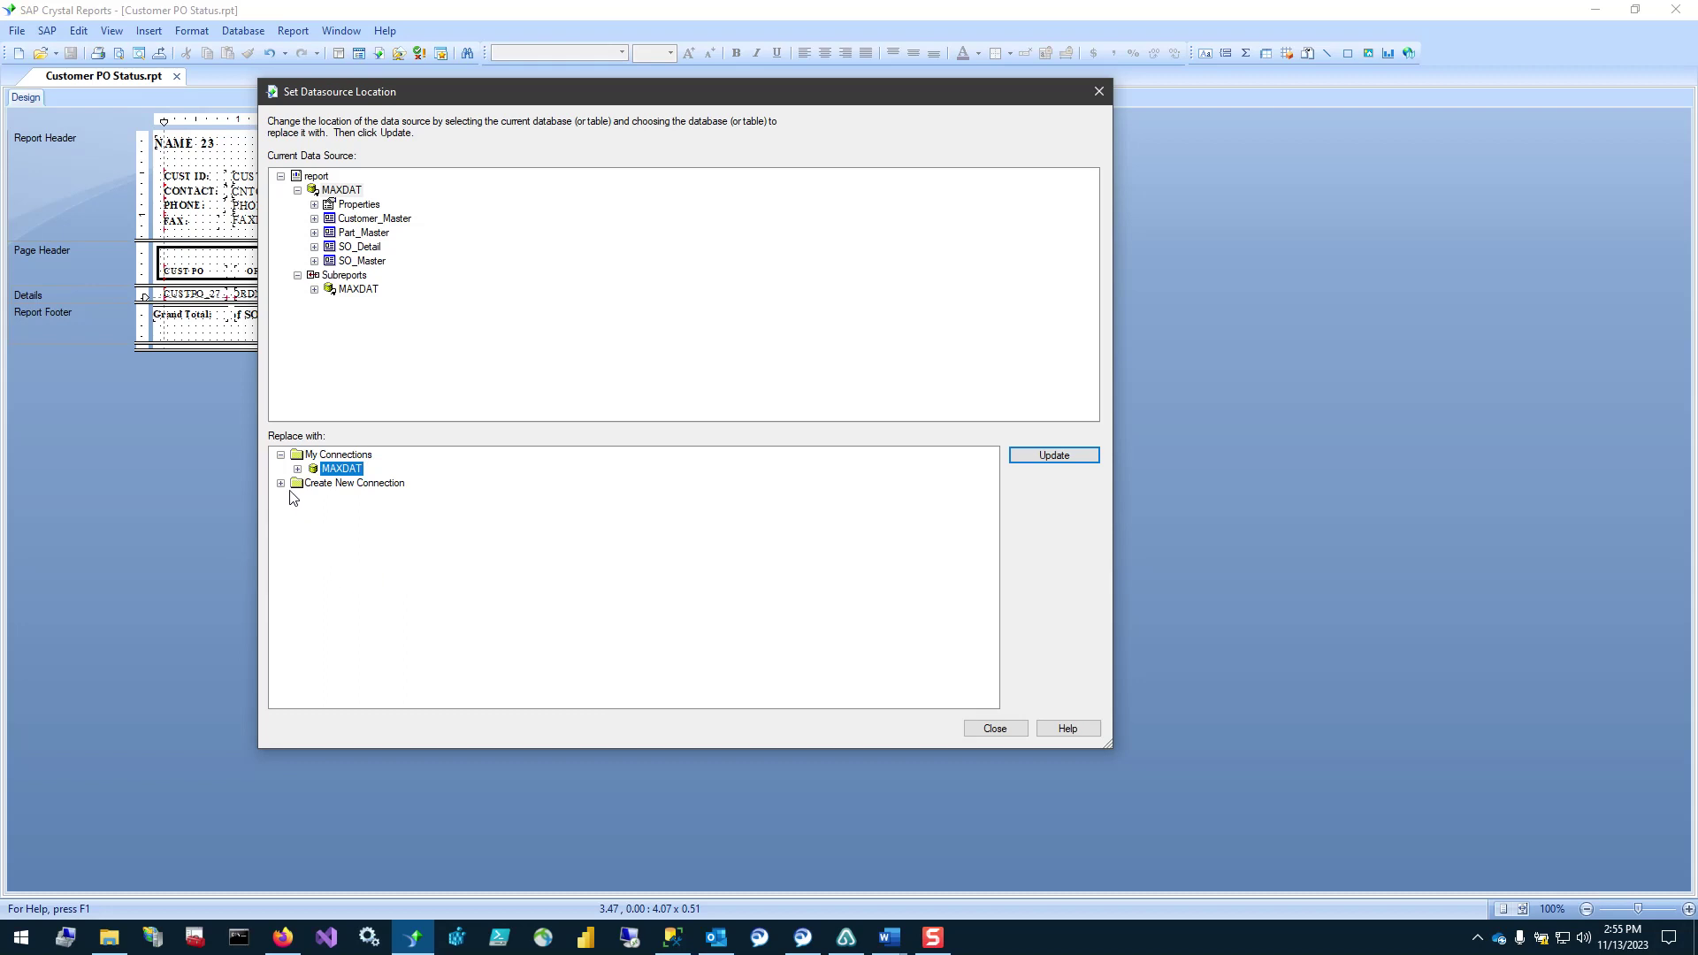
- Create a new OLE DB (ADO) connection using the Microsoft OLE DB Provider for SQL Server
left_click(333, 484)
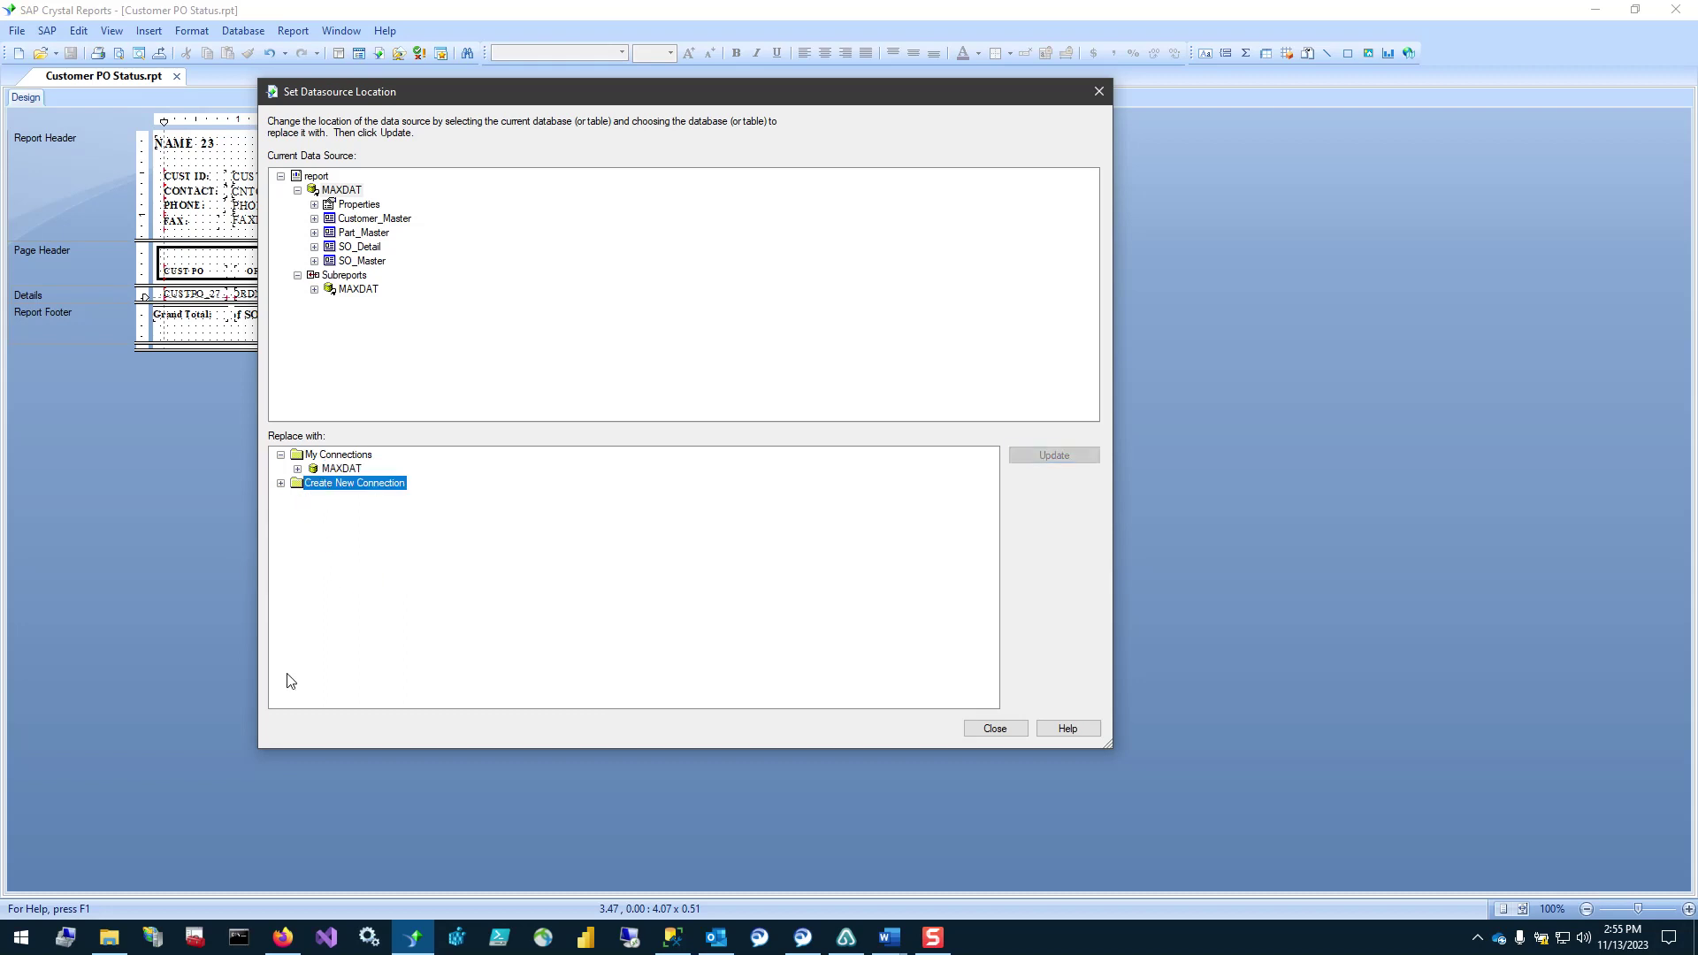
left_click(281, 483)
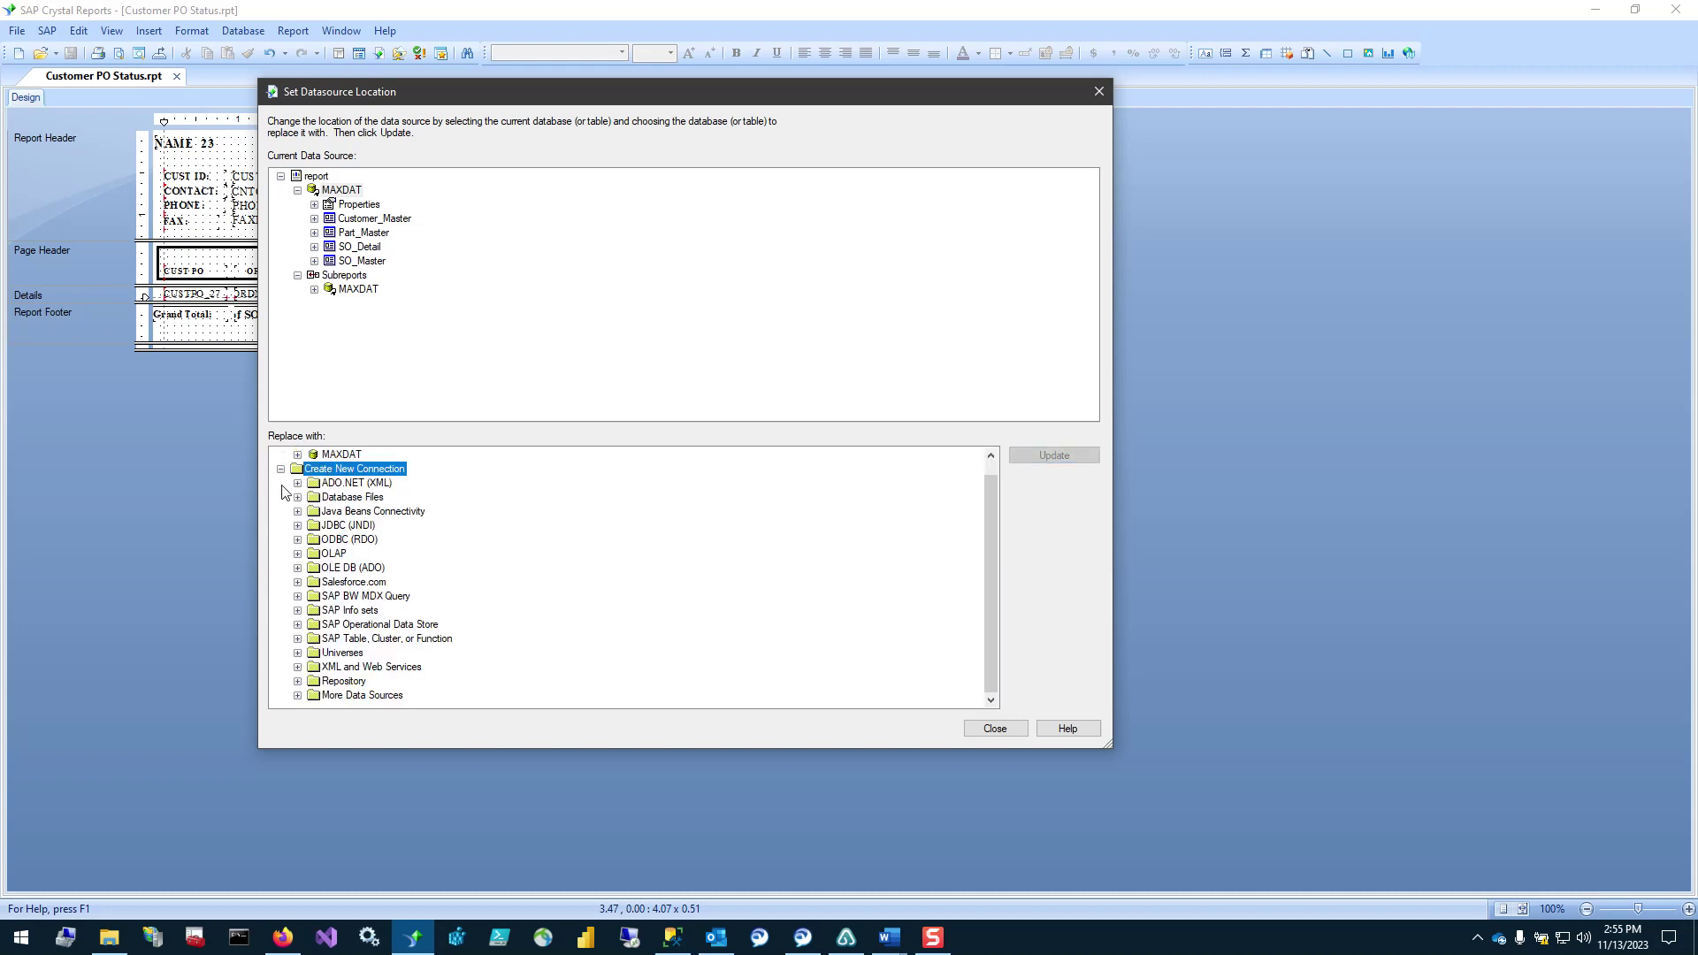
left_click(344, 572)
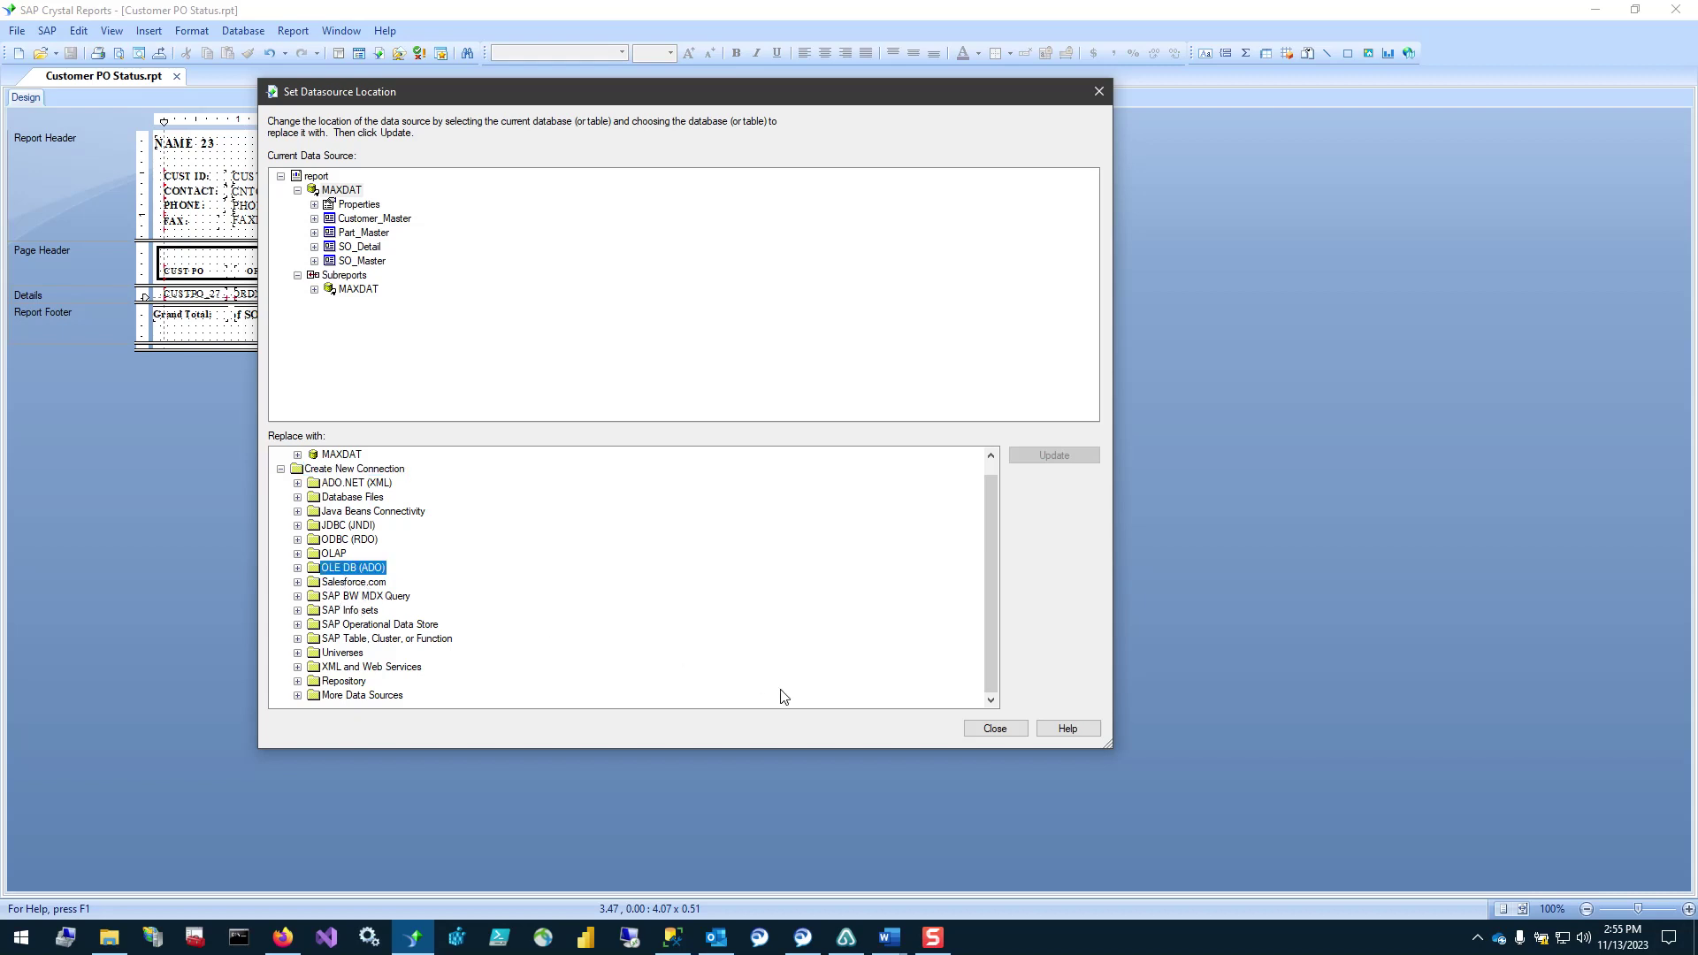
left_click(297, 568)
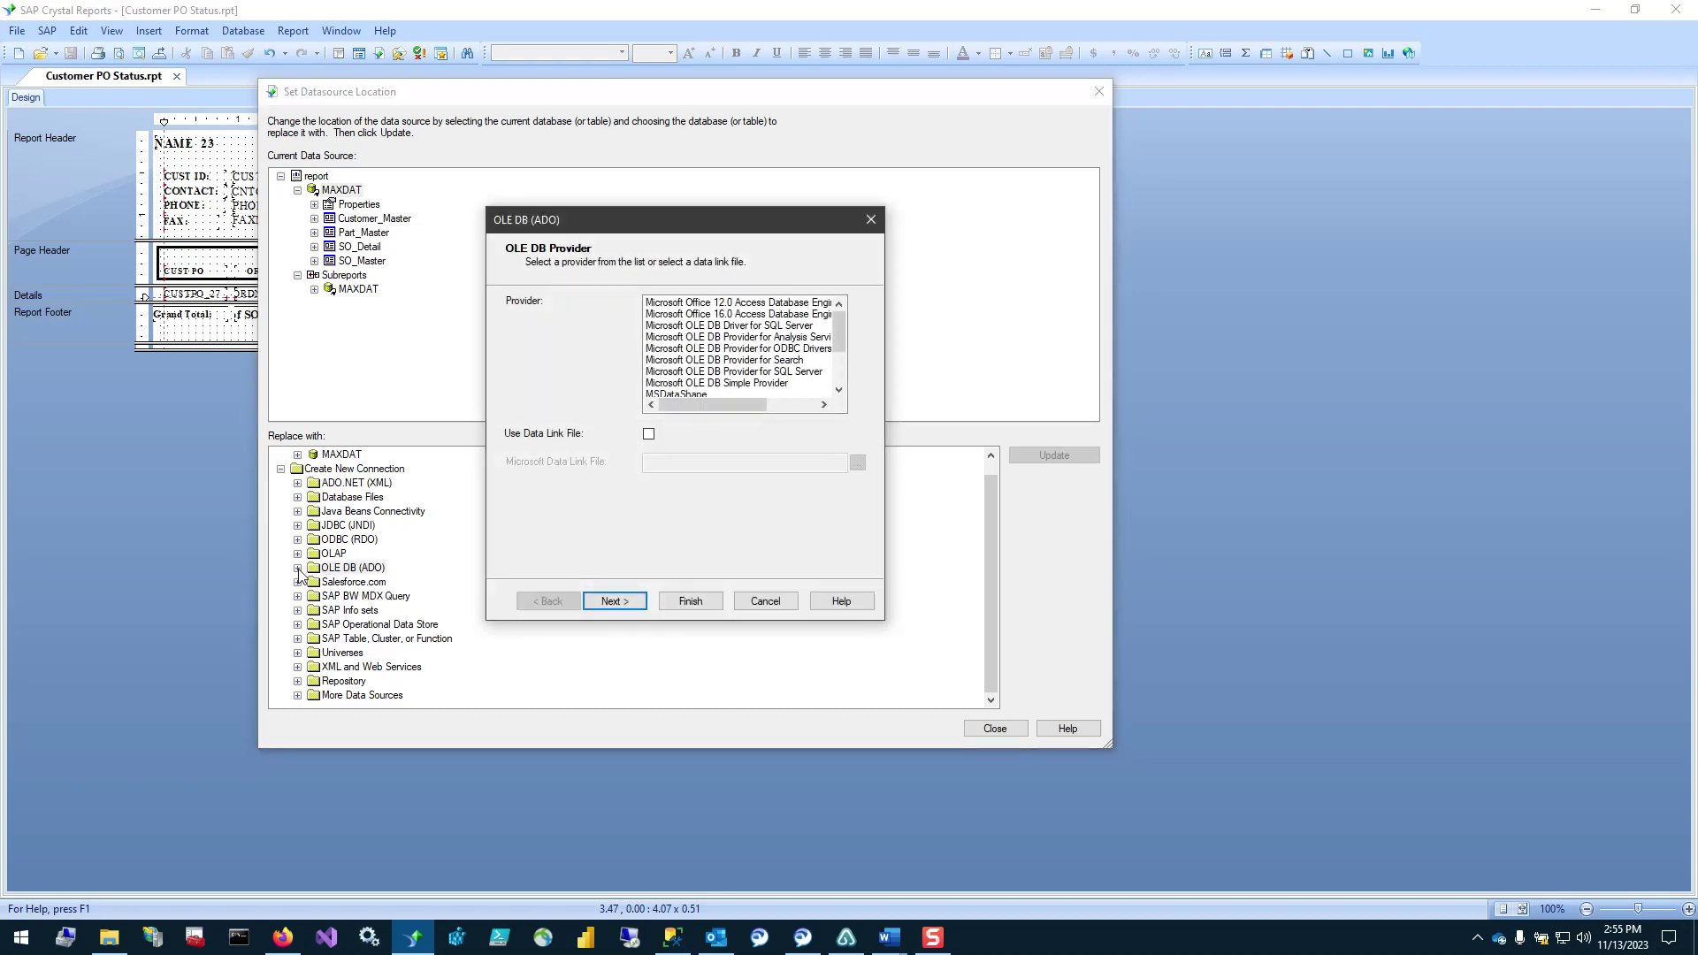
left_click(680, 375)
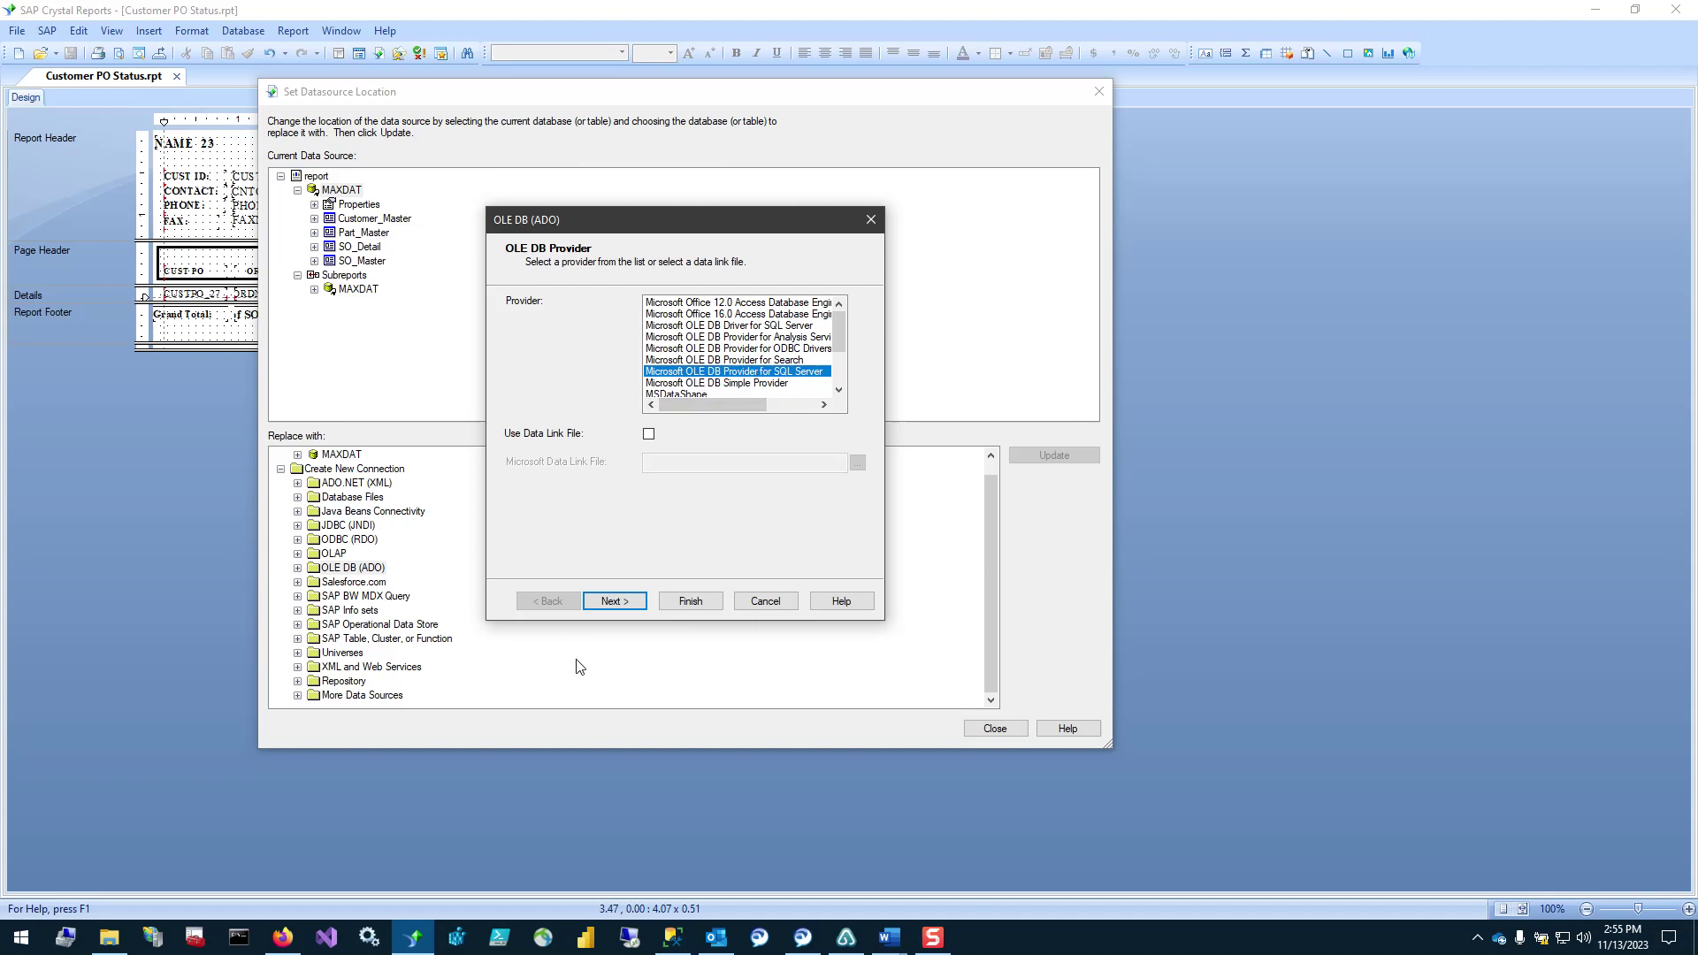
left_click(610, 601)
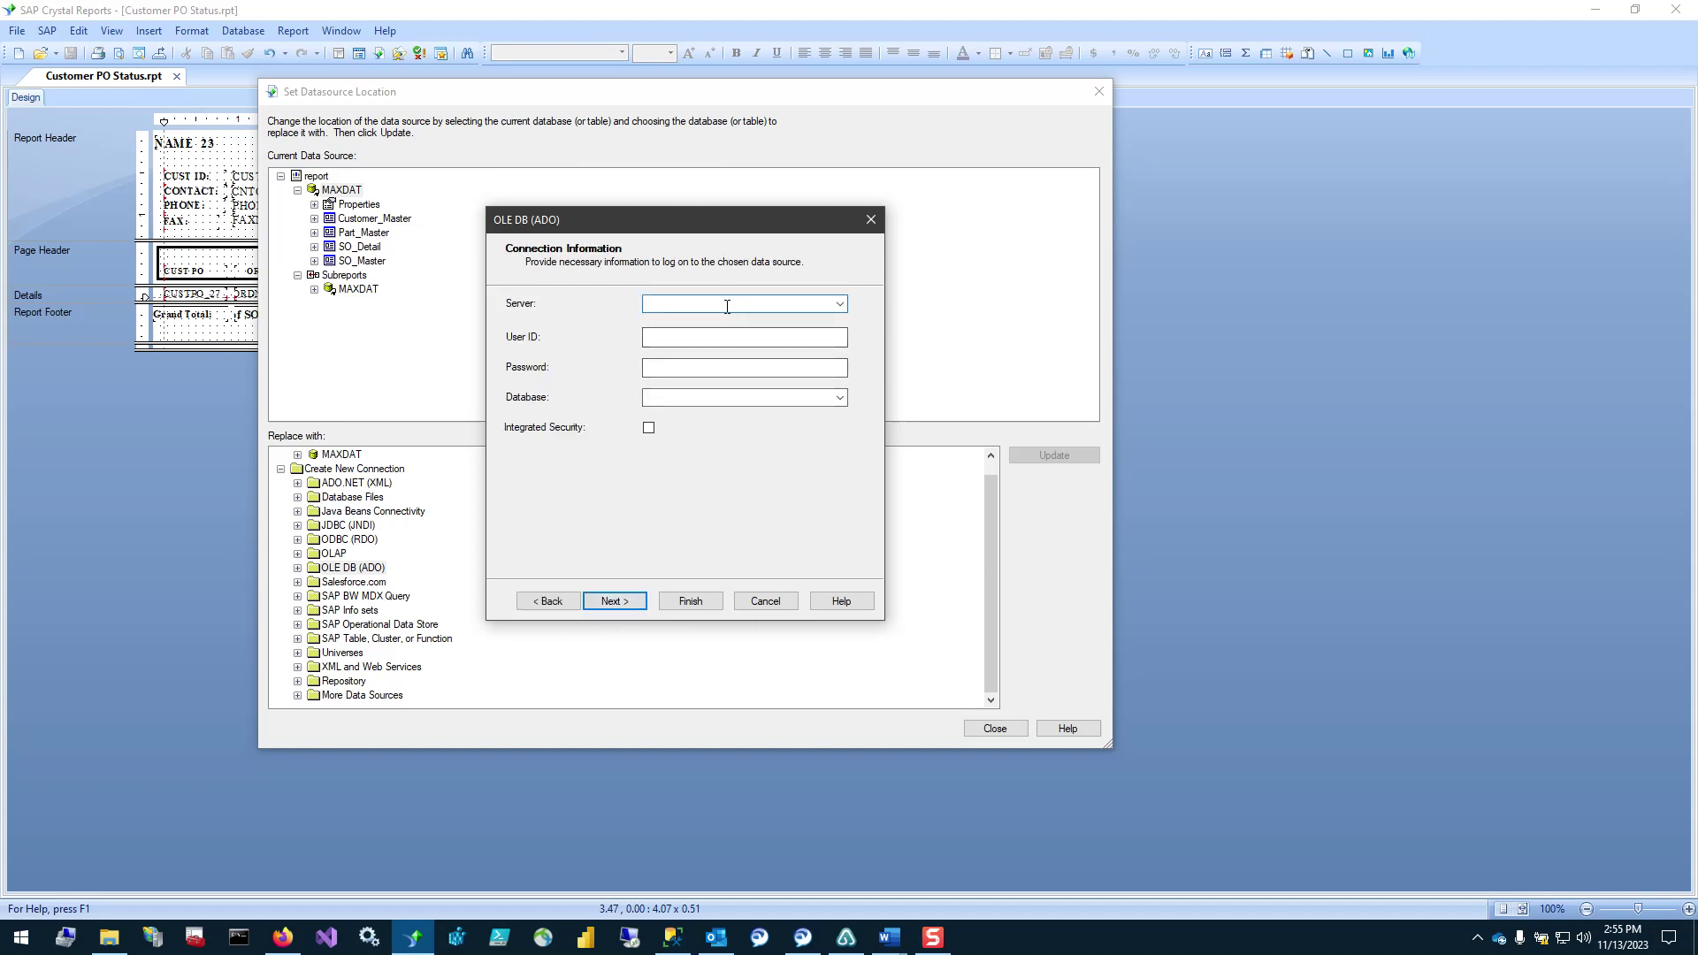
- Set the connection's server to ZTD-HJXD7G3
key("alt+Tab")
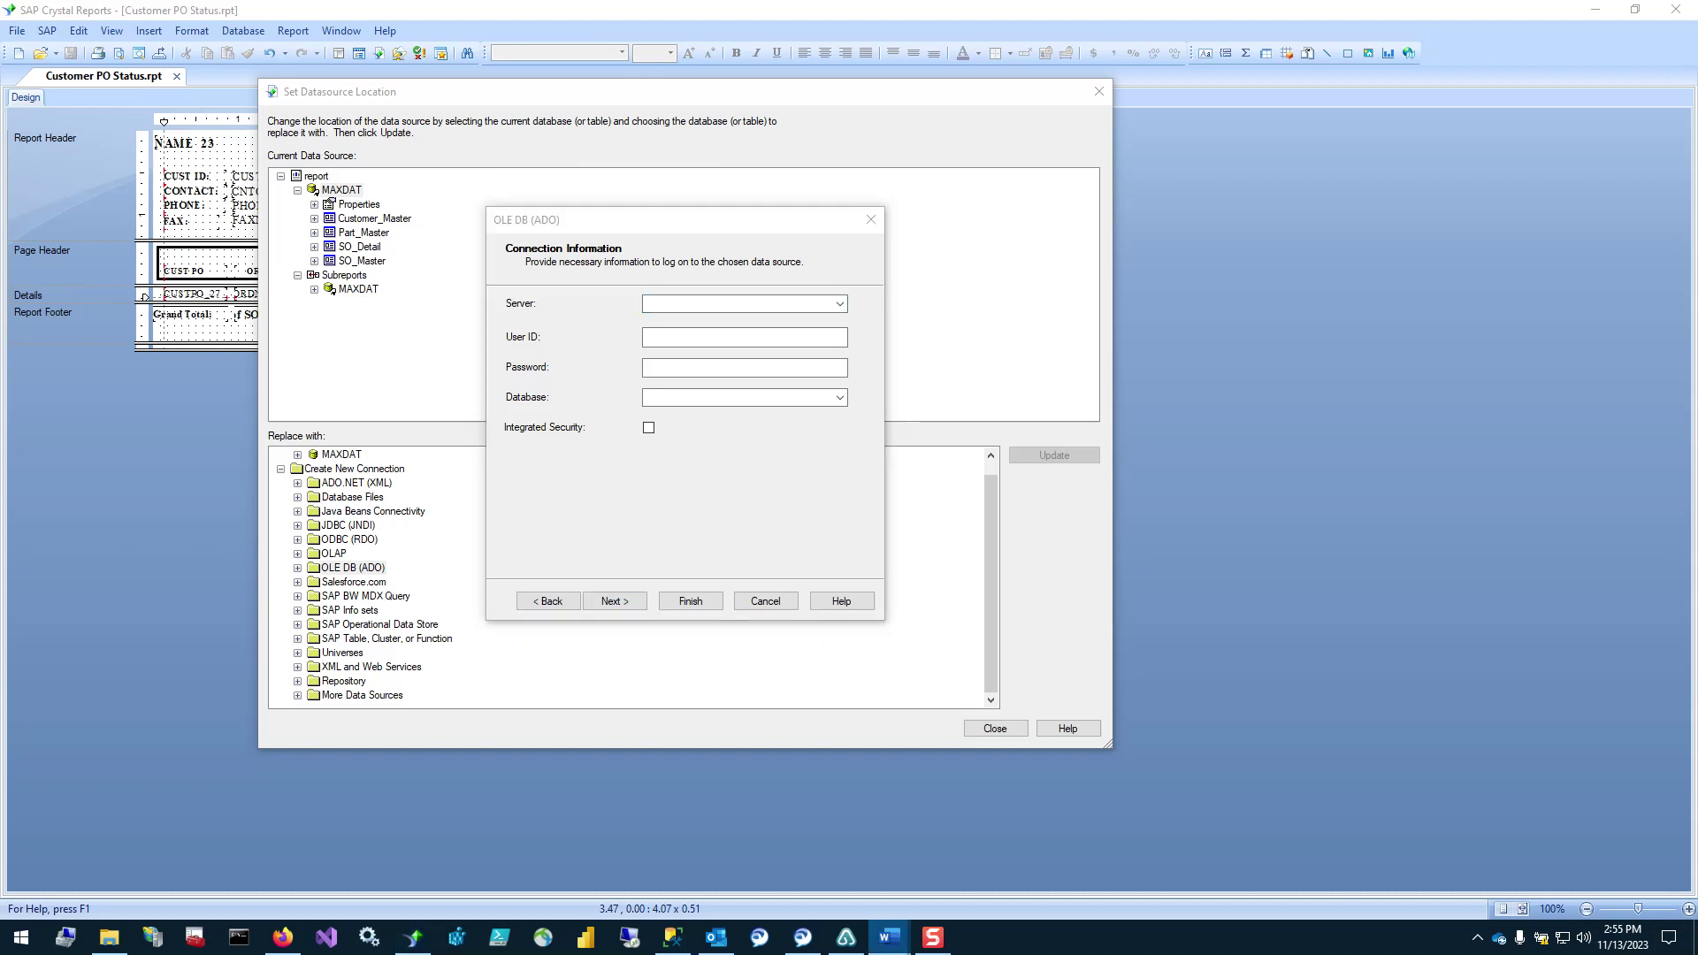
left_click(692, 303)
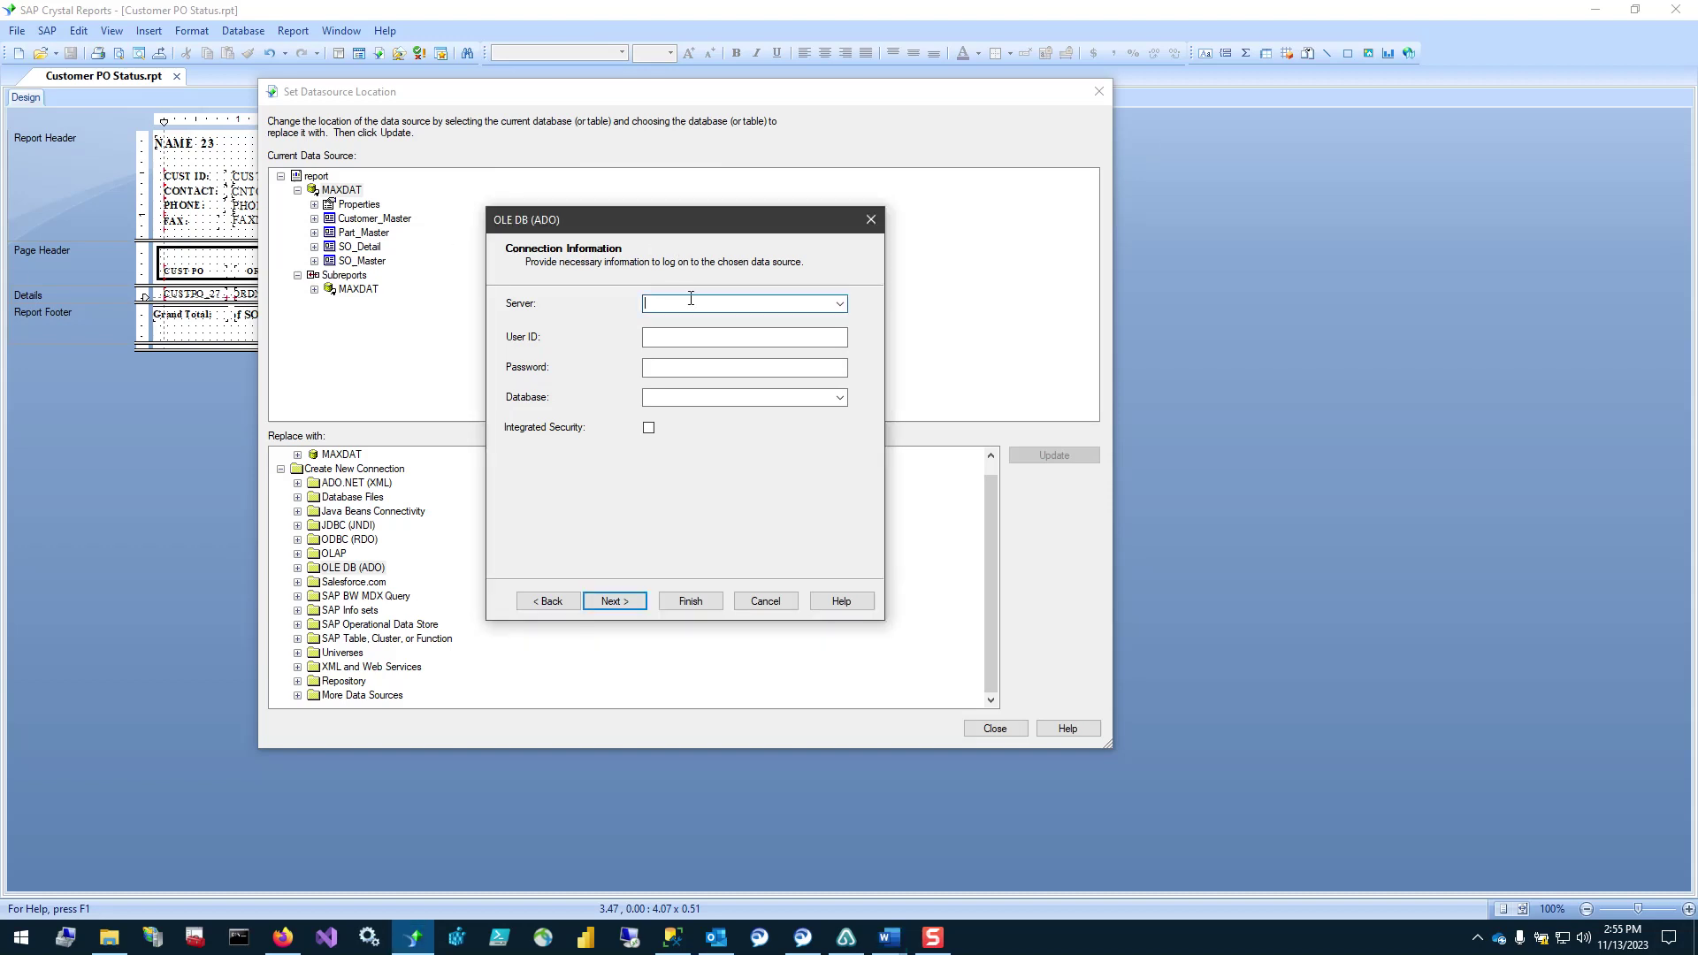
type("ZTD-HJXD7G3")
left_click(677, 340)
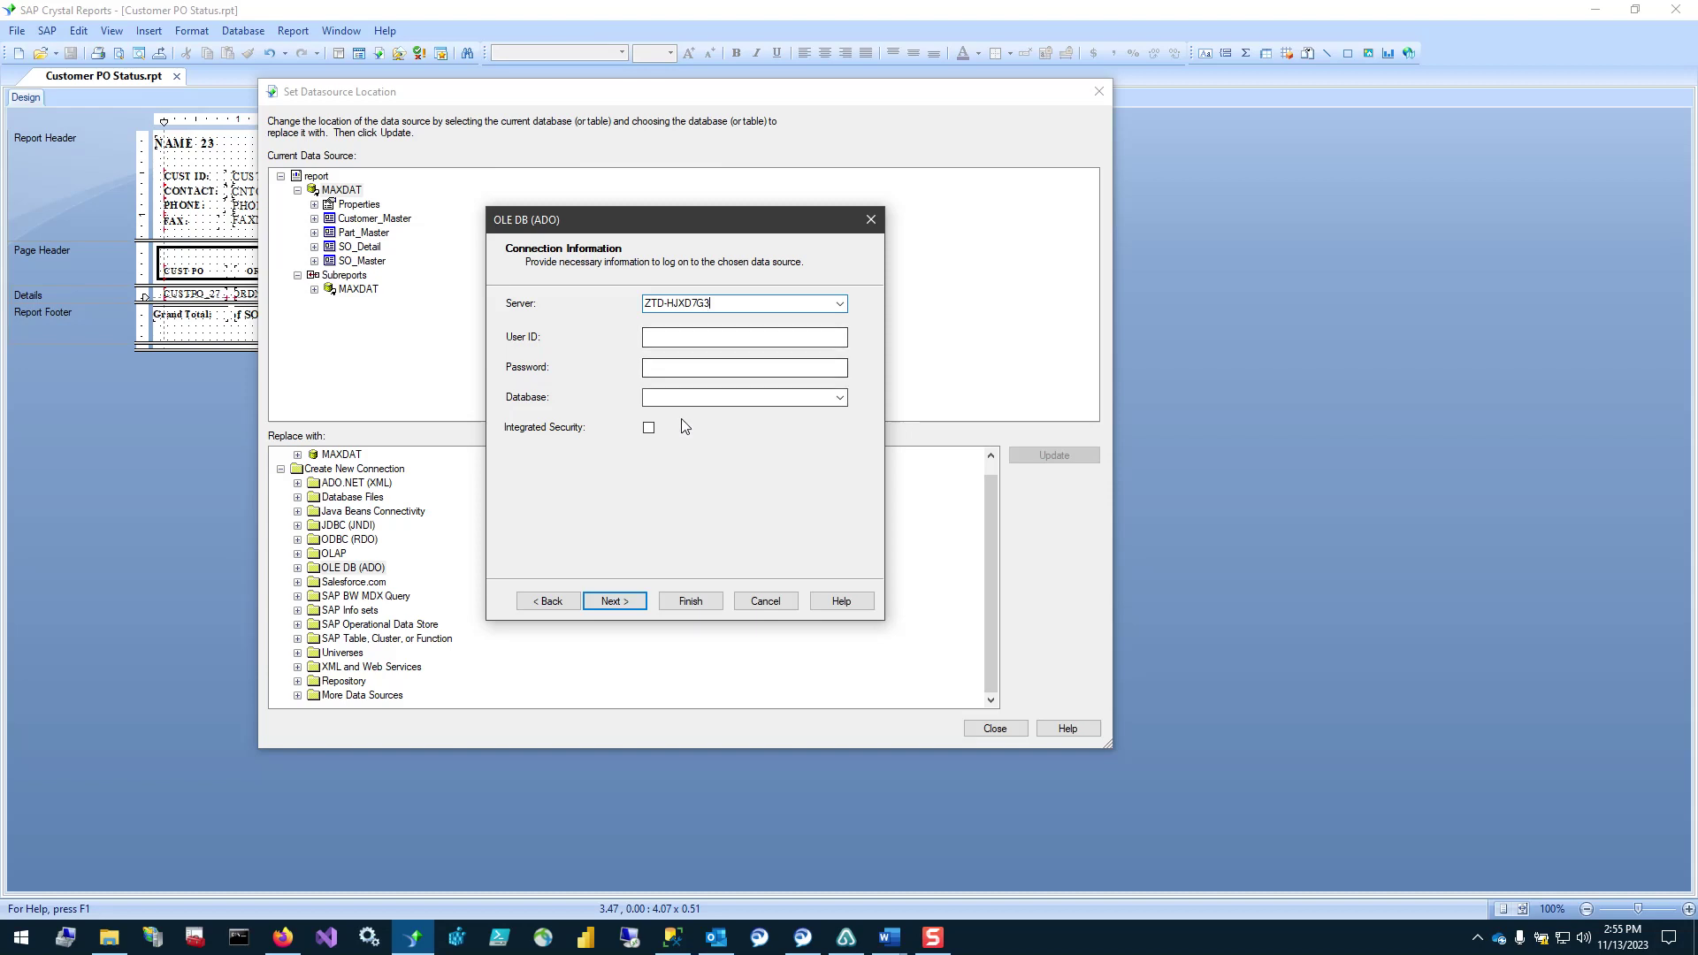
left_click(692, 367)
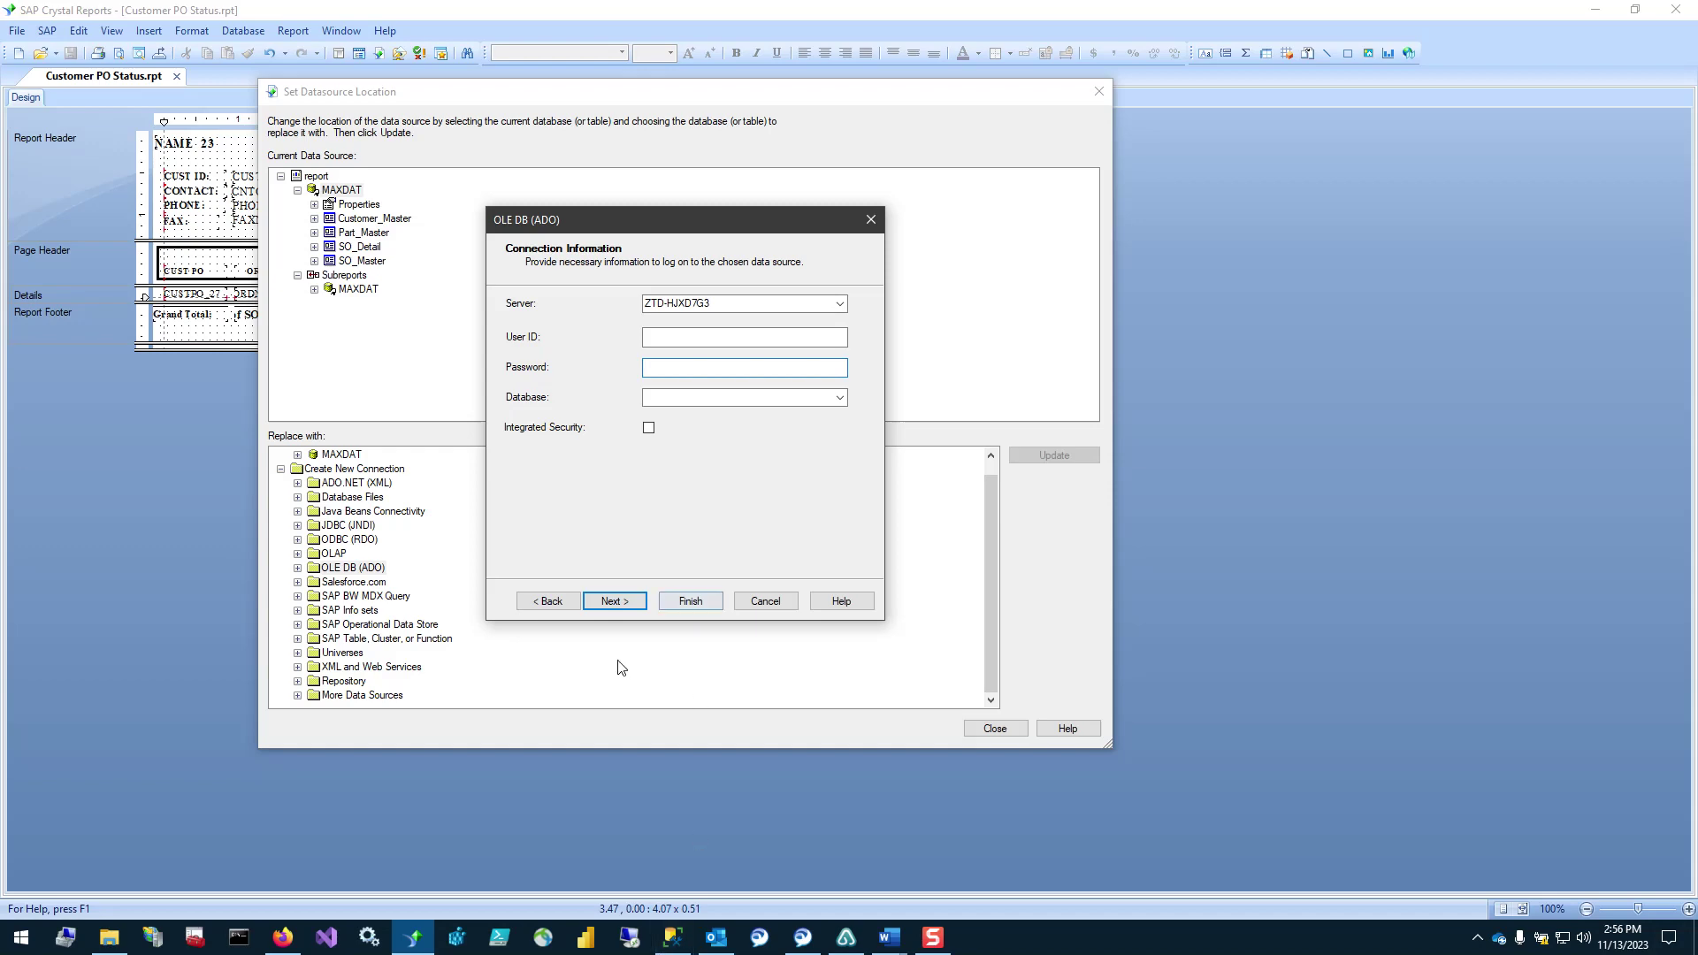
- Switch to SQL Server Management Studio and look through the server's databases and security logins
left_click(672, 939)
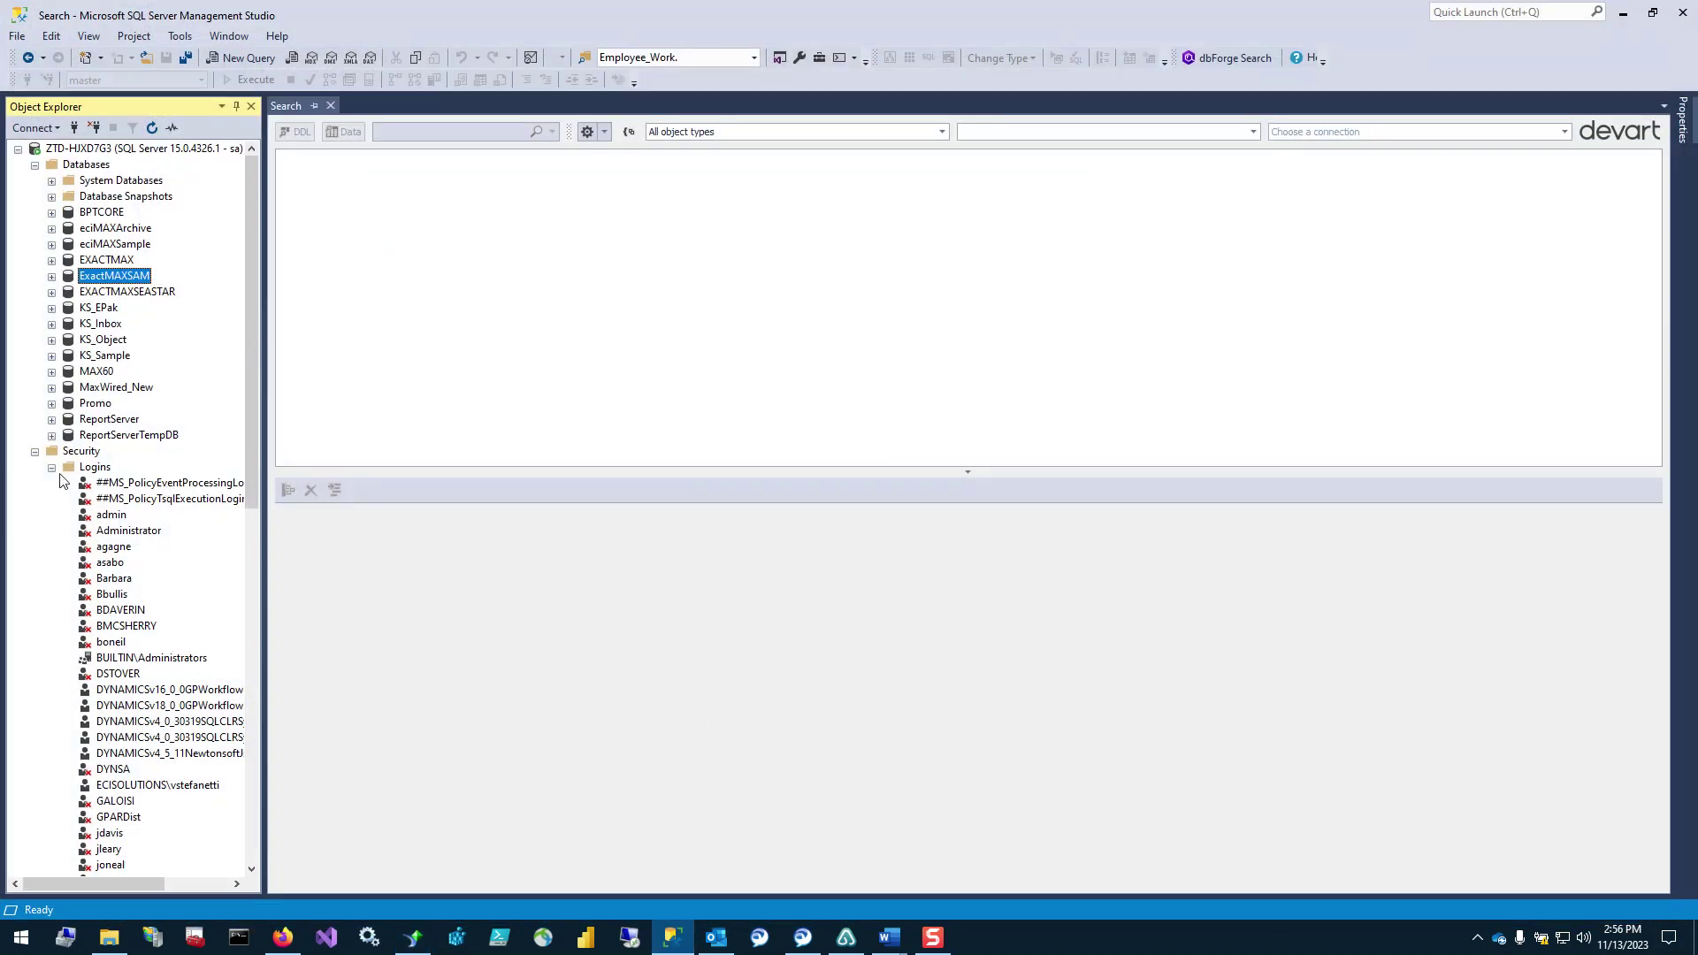
scroll(170, 582, "down", 5)
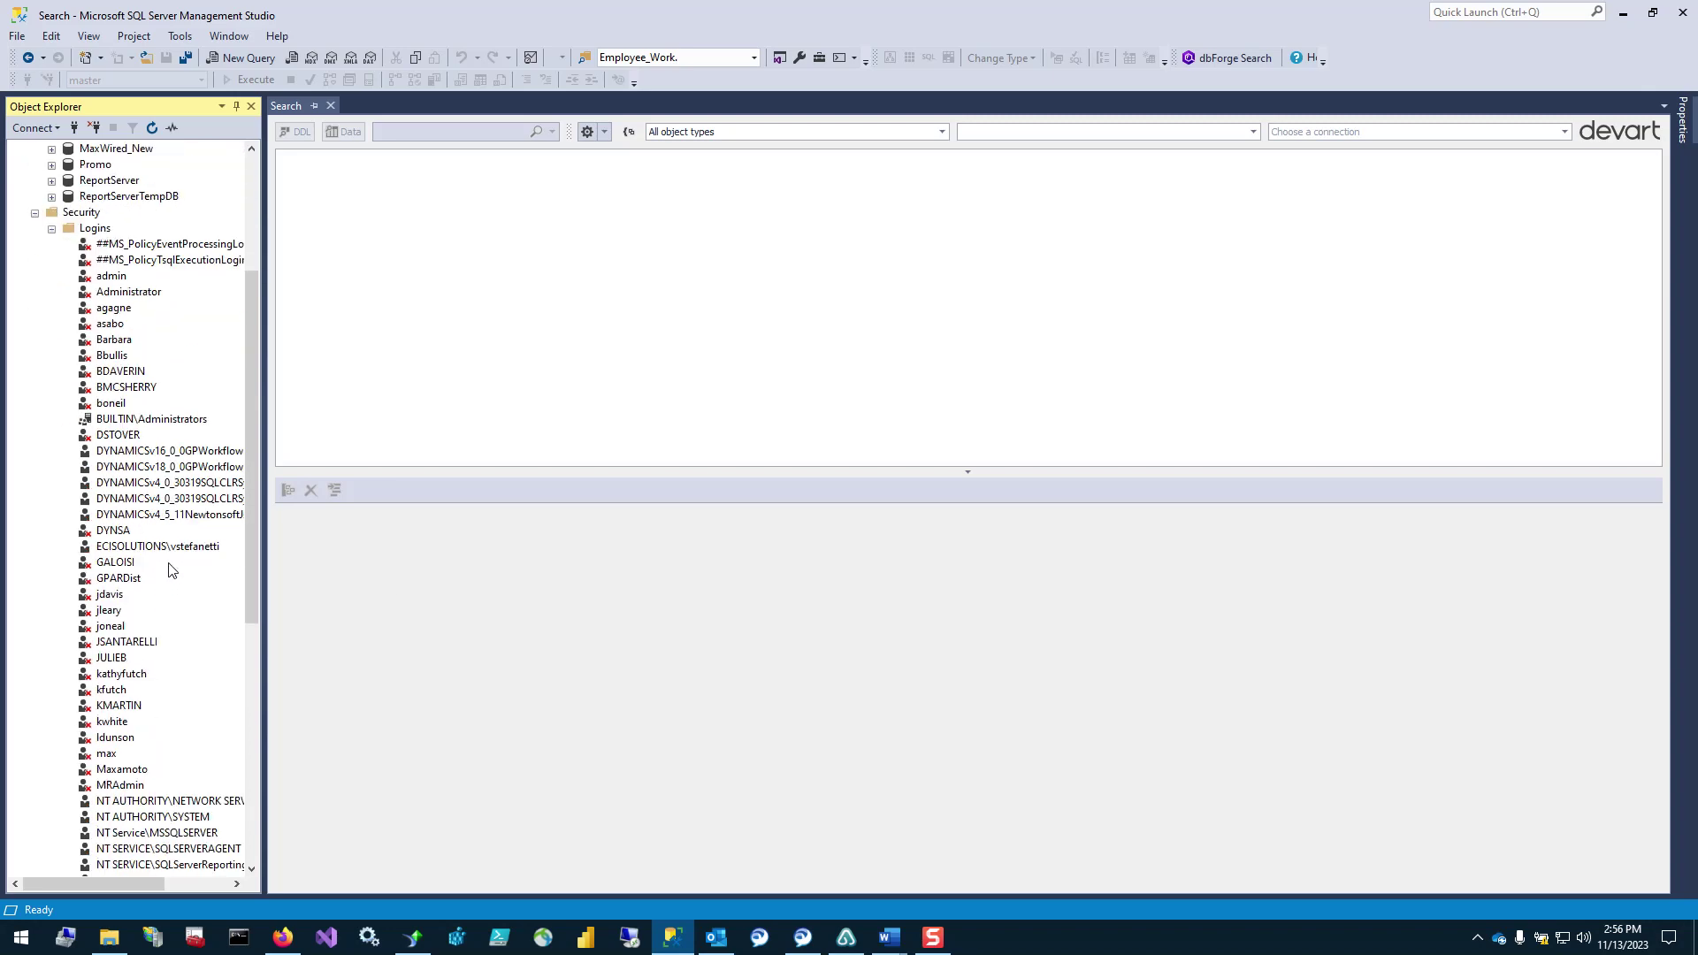
scroll(173, 570, "down", 7)
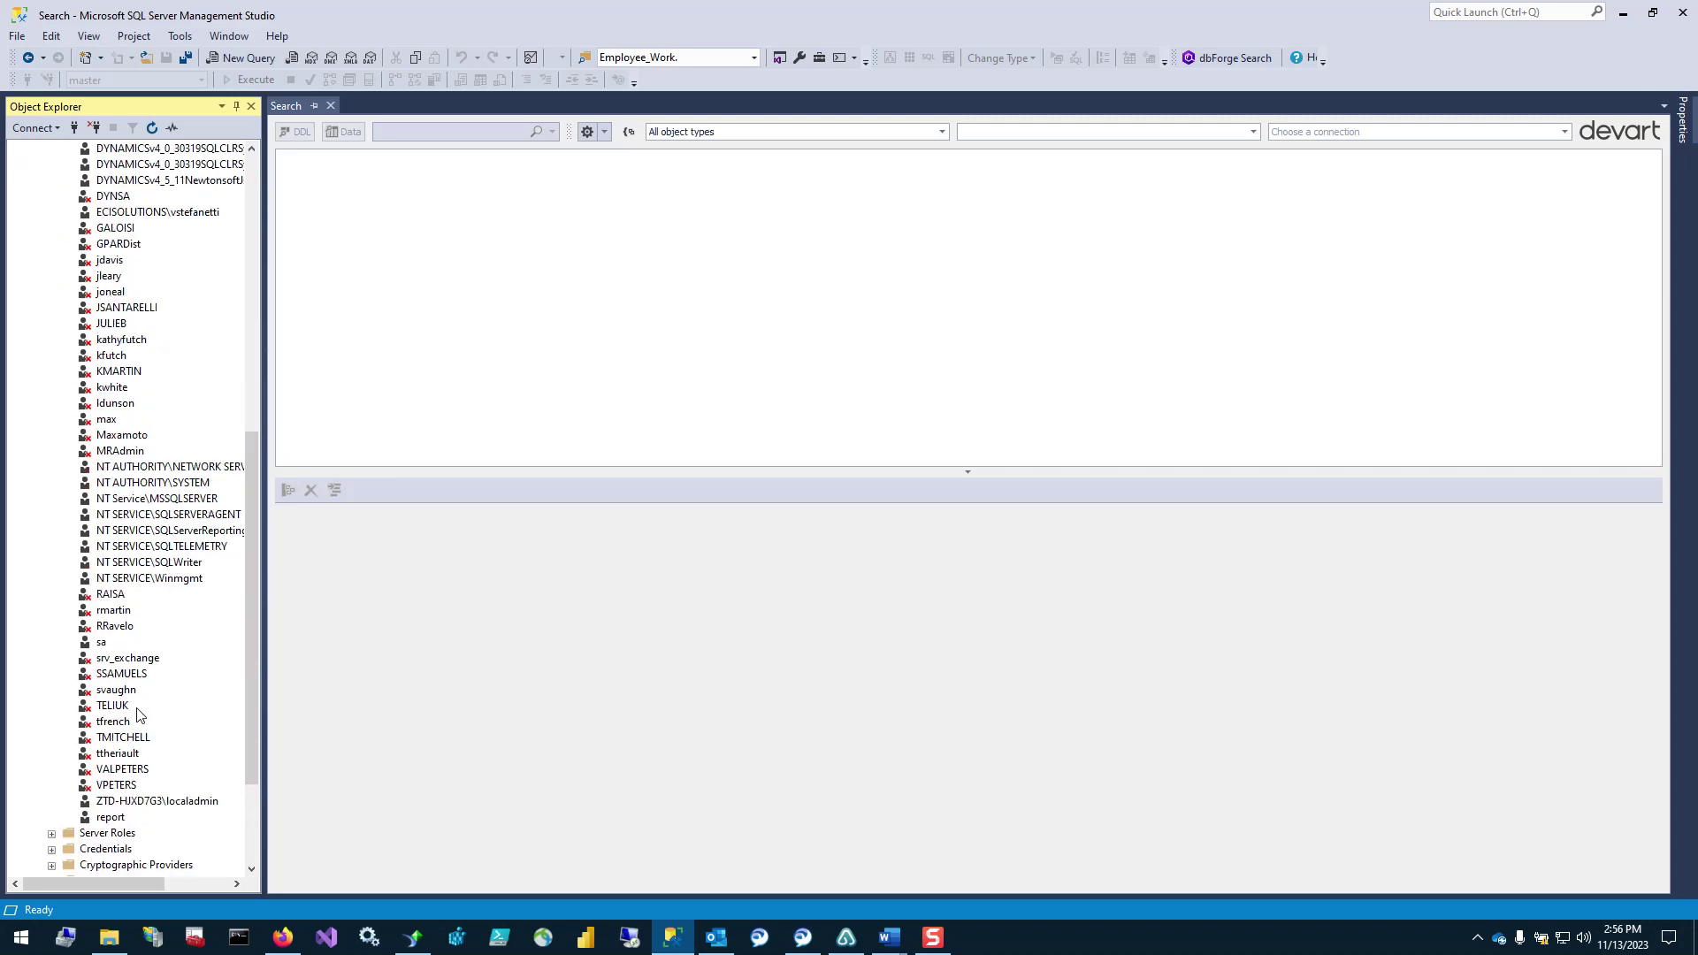
left_click_drag(255, 614, 255, 336)
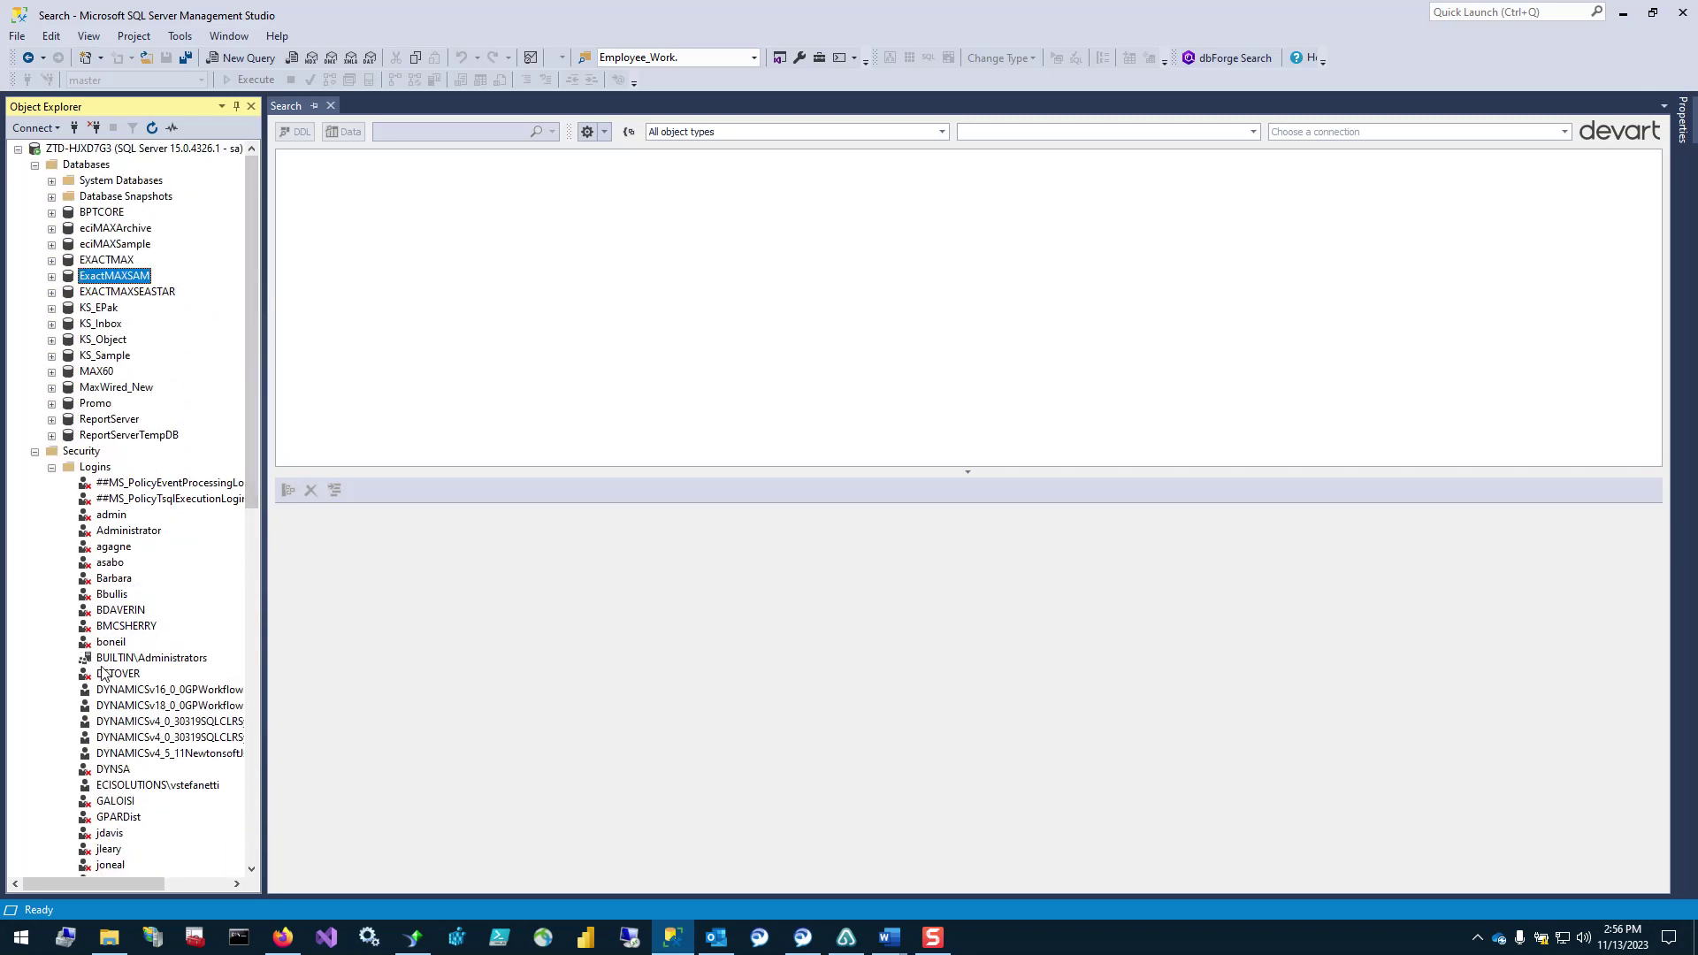
left_click(145, 663)
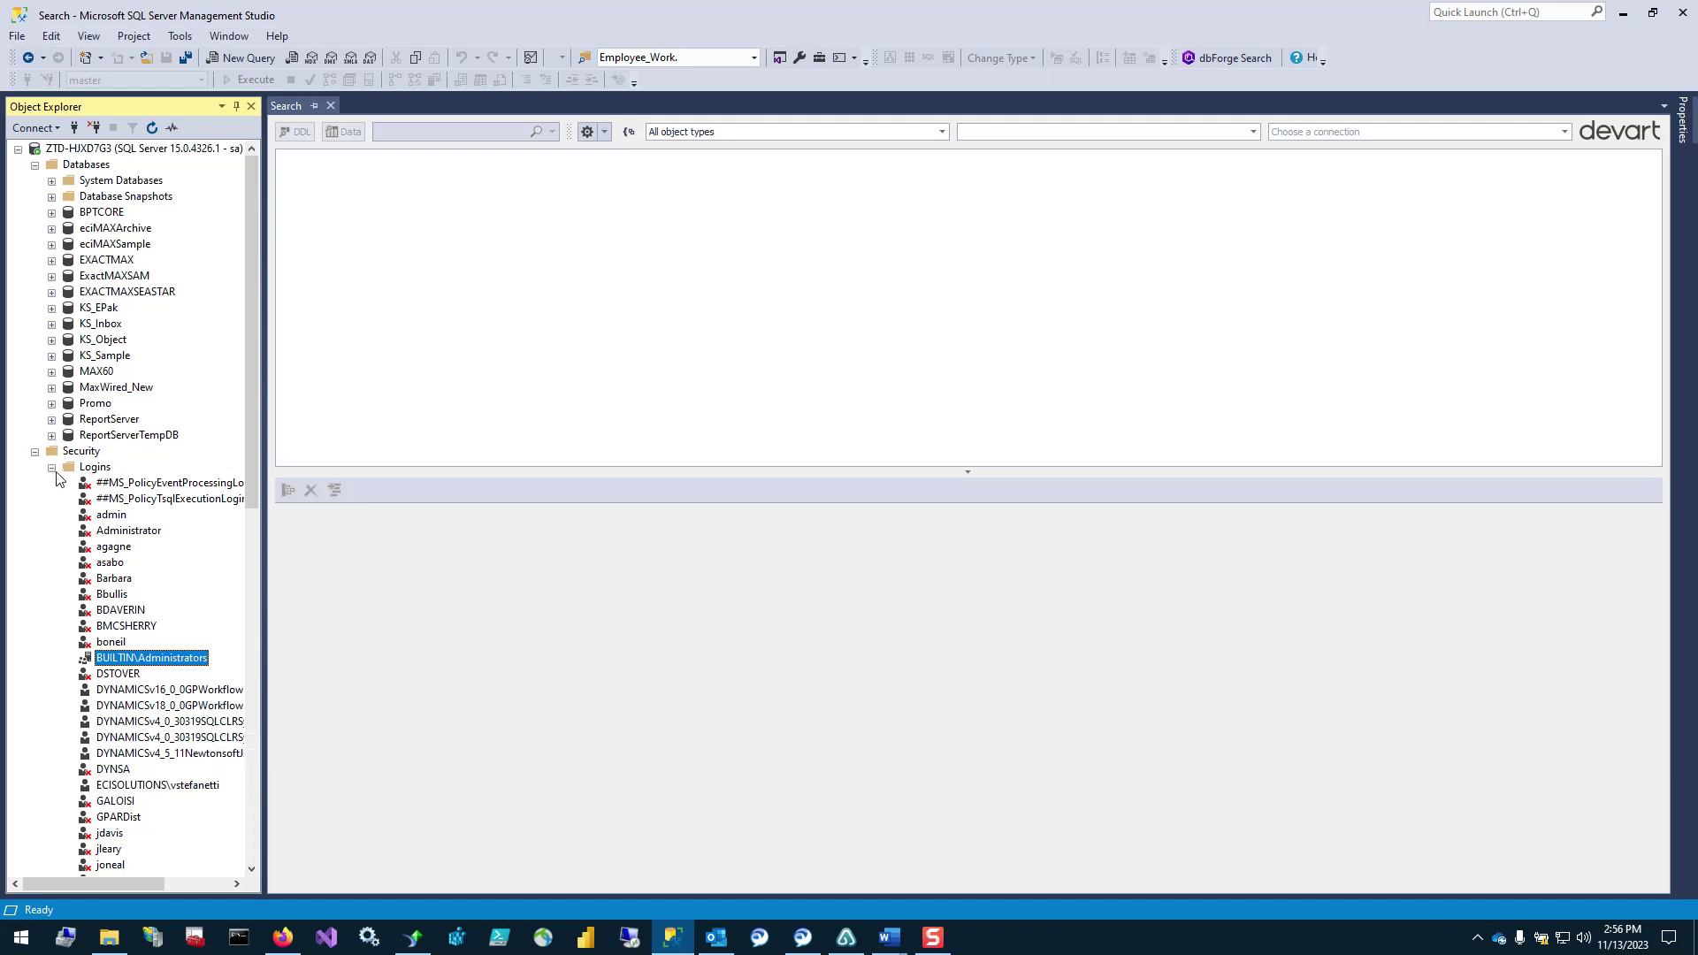
scroll(124, 759, "down", 5)
scroll(140, 594, "up", 4)
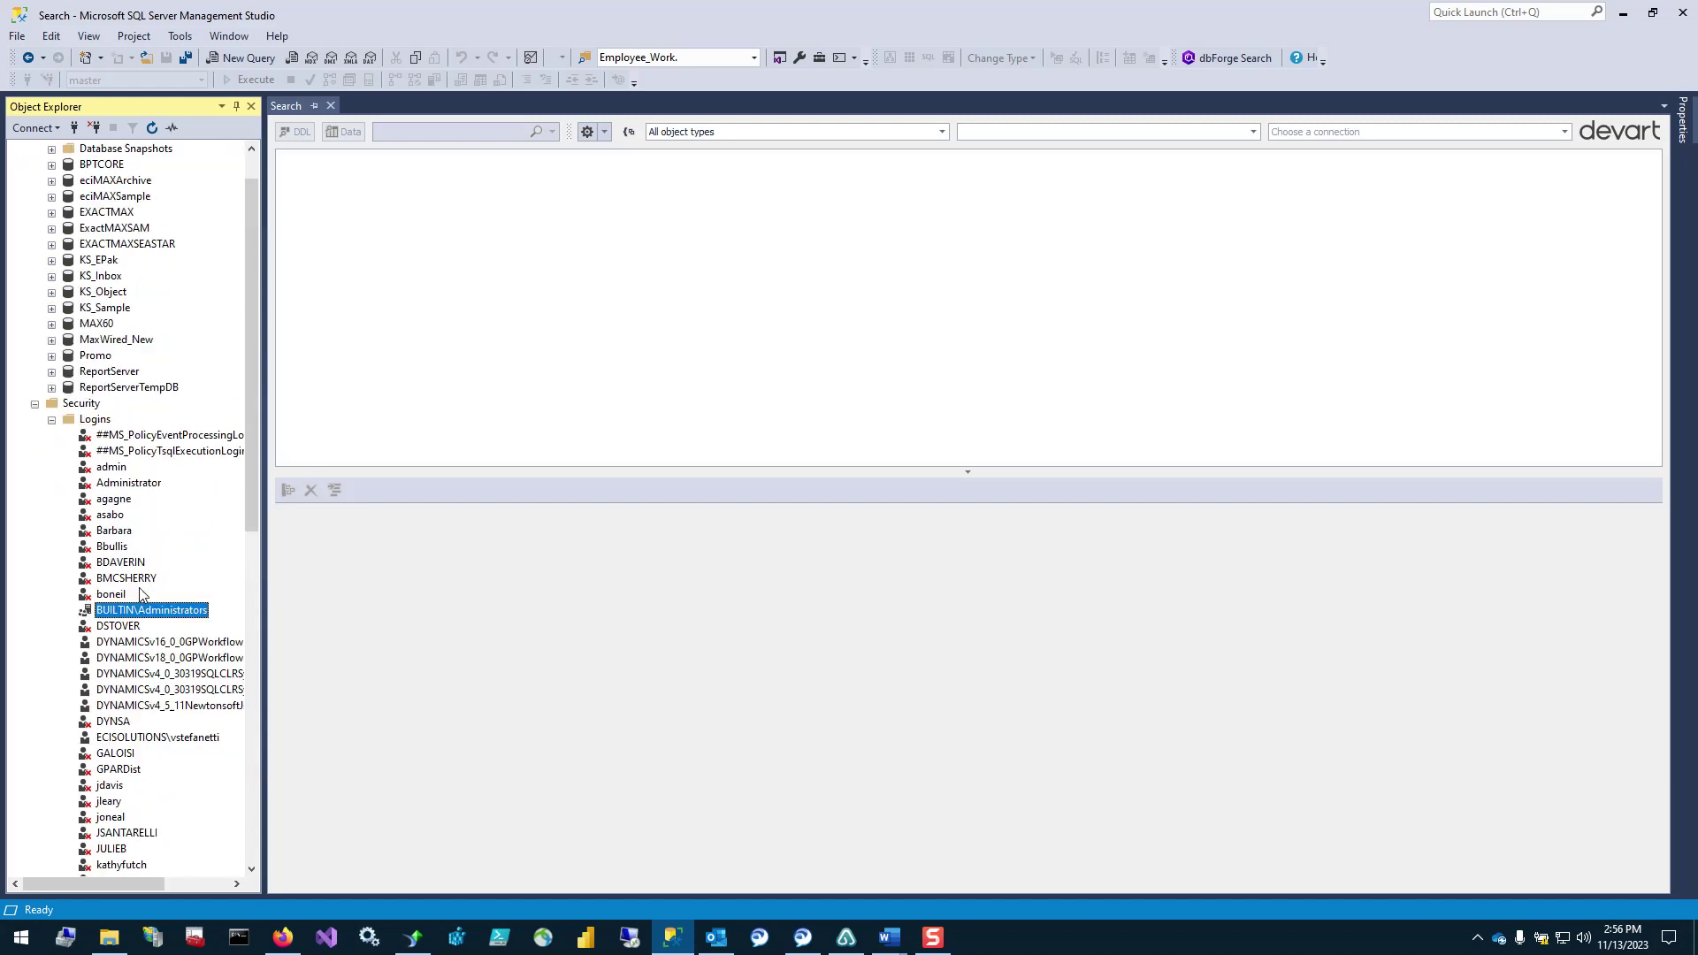
scroll(140, 594, "up", 1)
- Refresh the server's Logins folder under Security and locate the report login in it
left_click(51, 467)
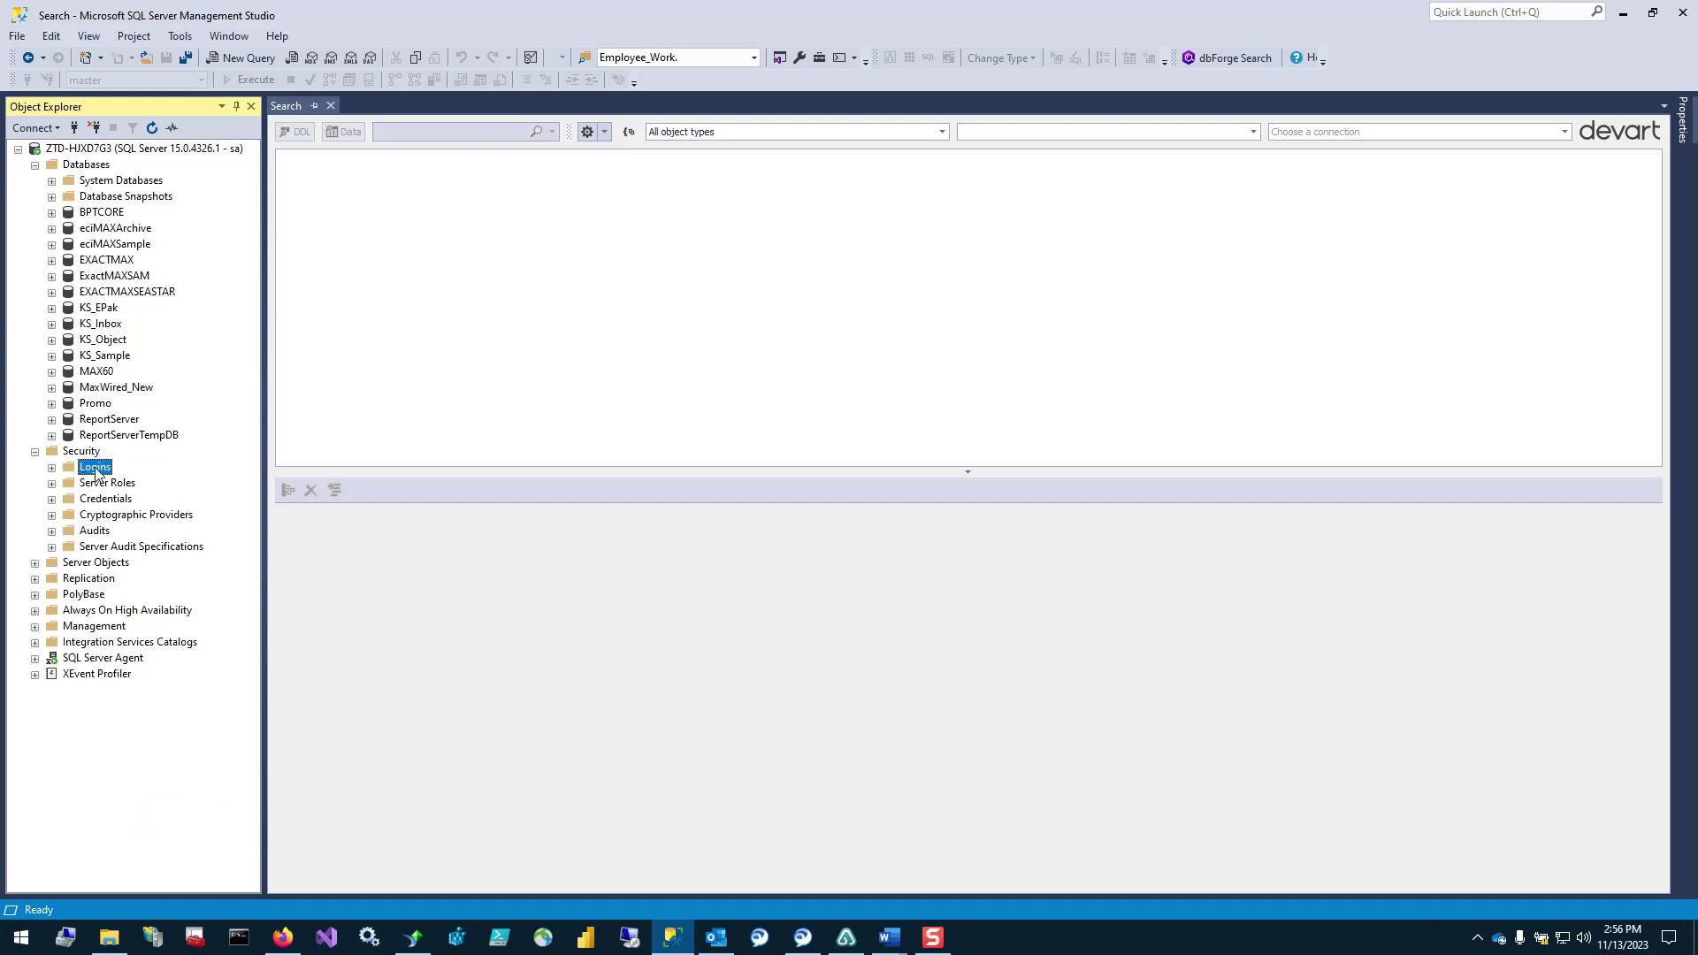
right_click(96, 472)
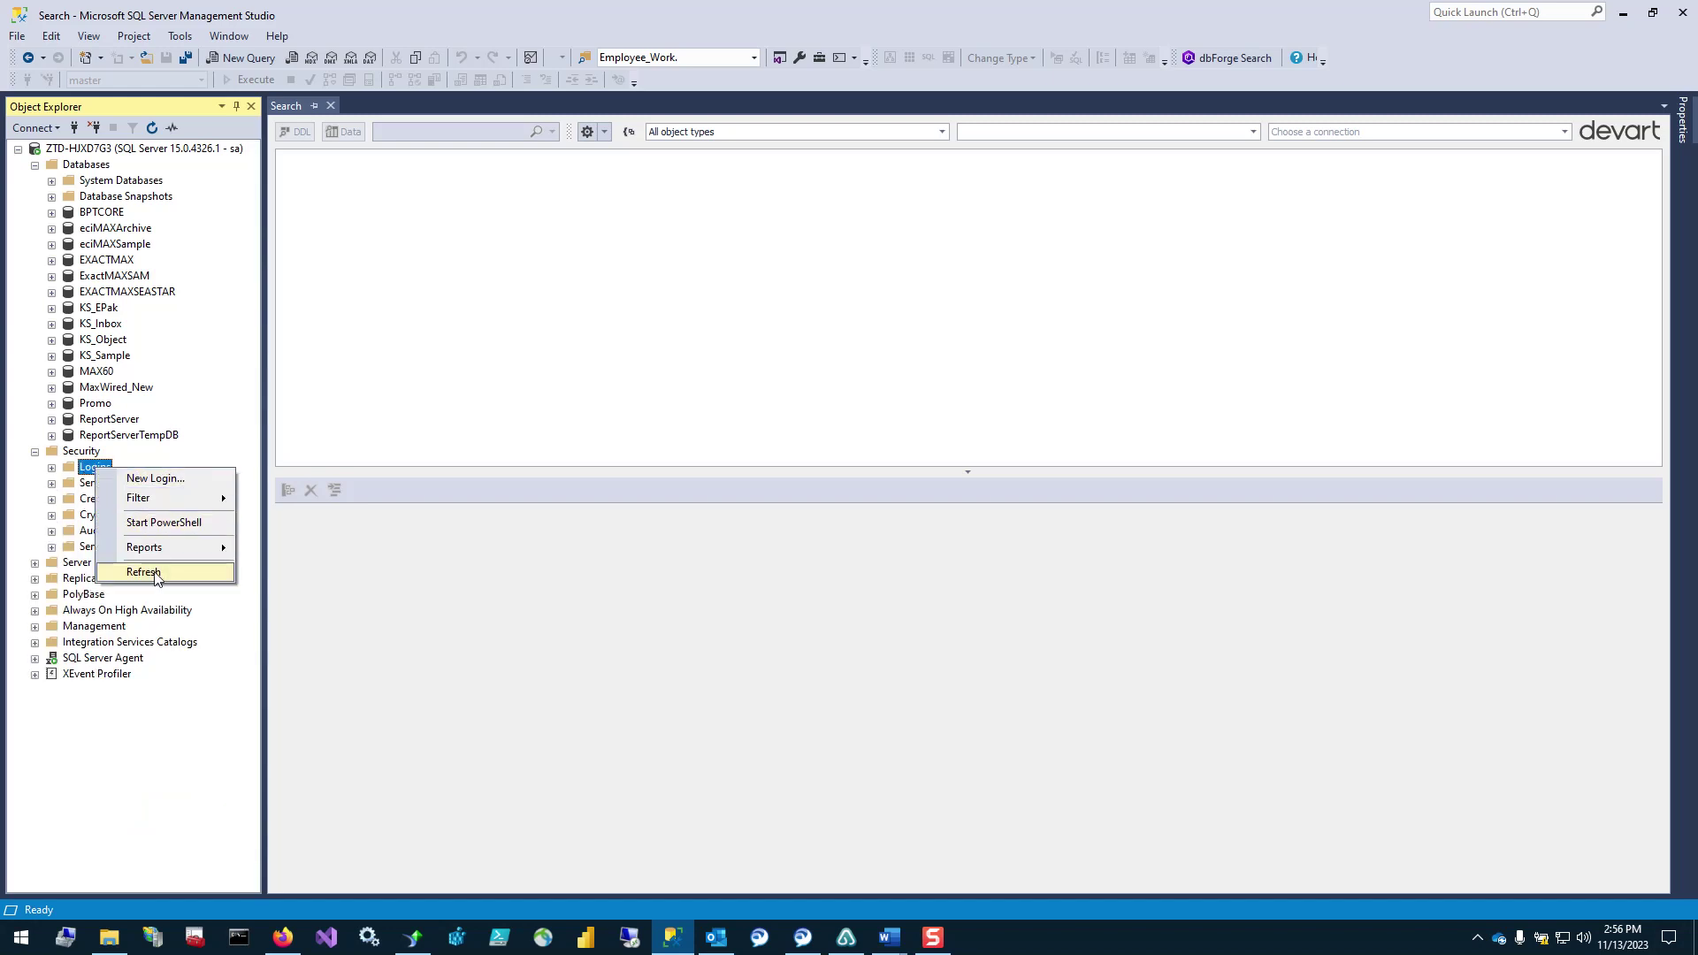
left_click(144, 572)
left_click(51, 467)
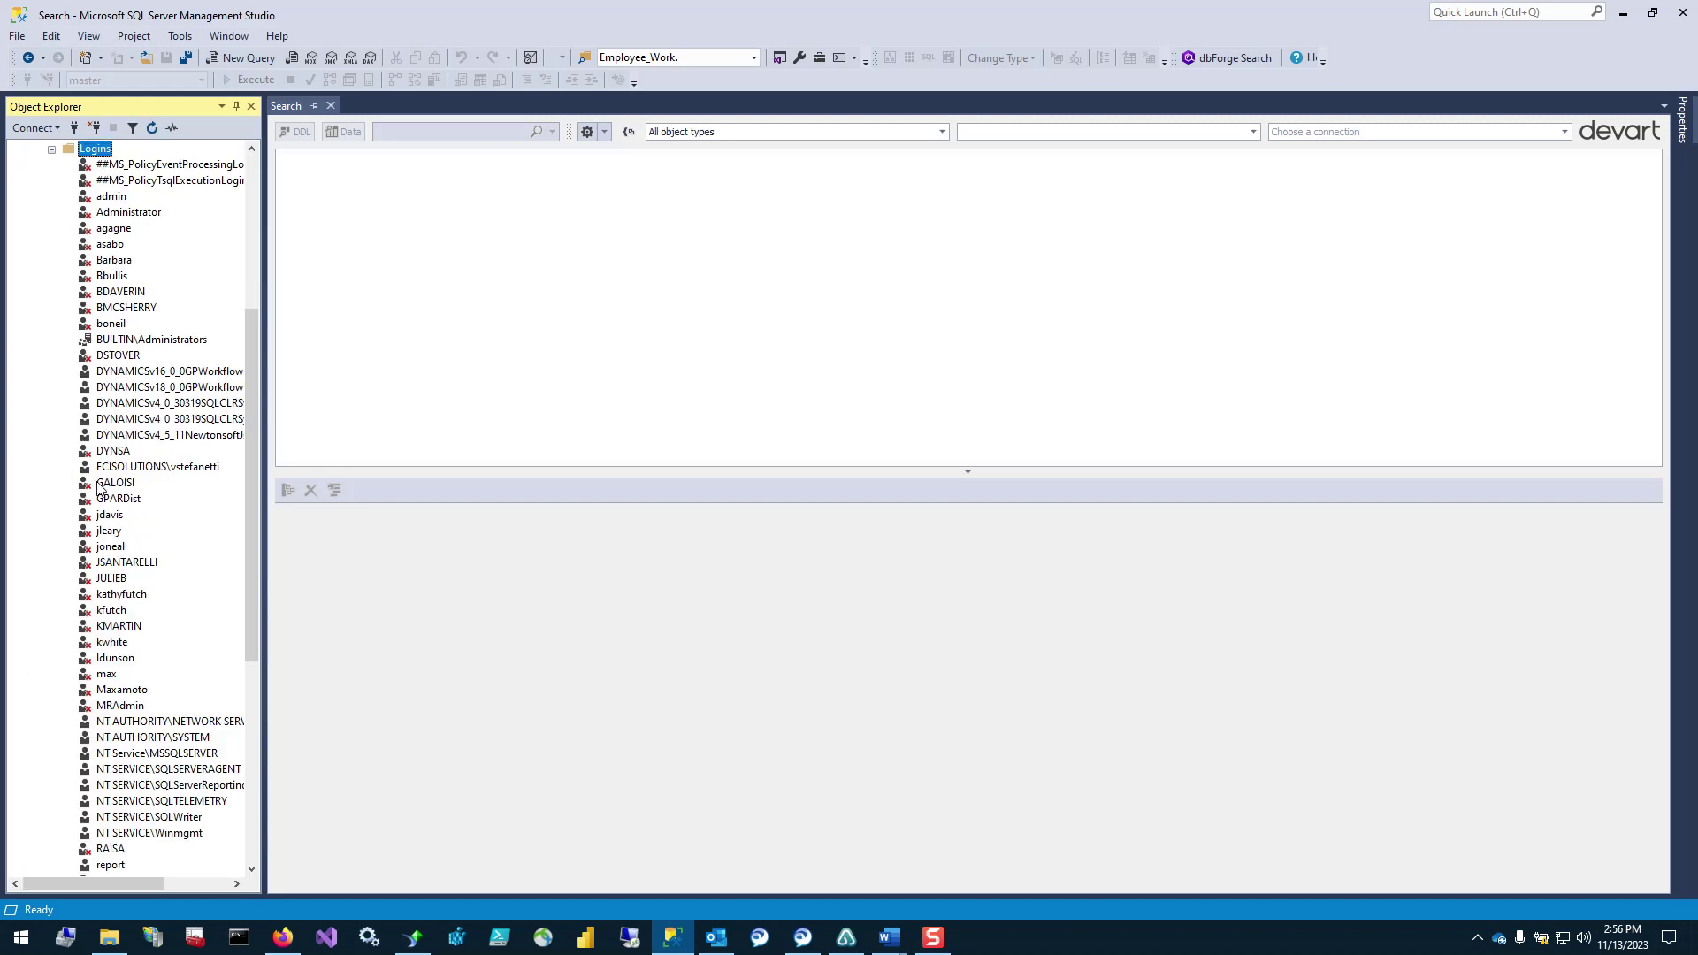
scroll(98, 489, "down", 5)
left_click(109, 627)
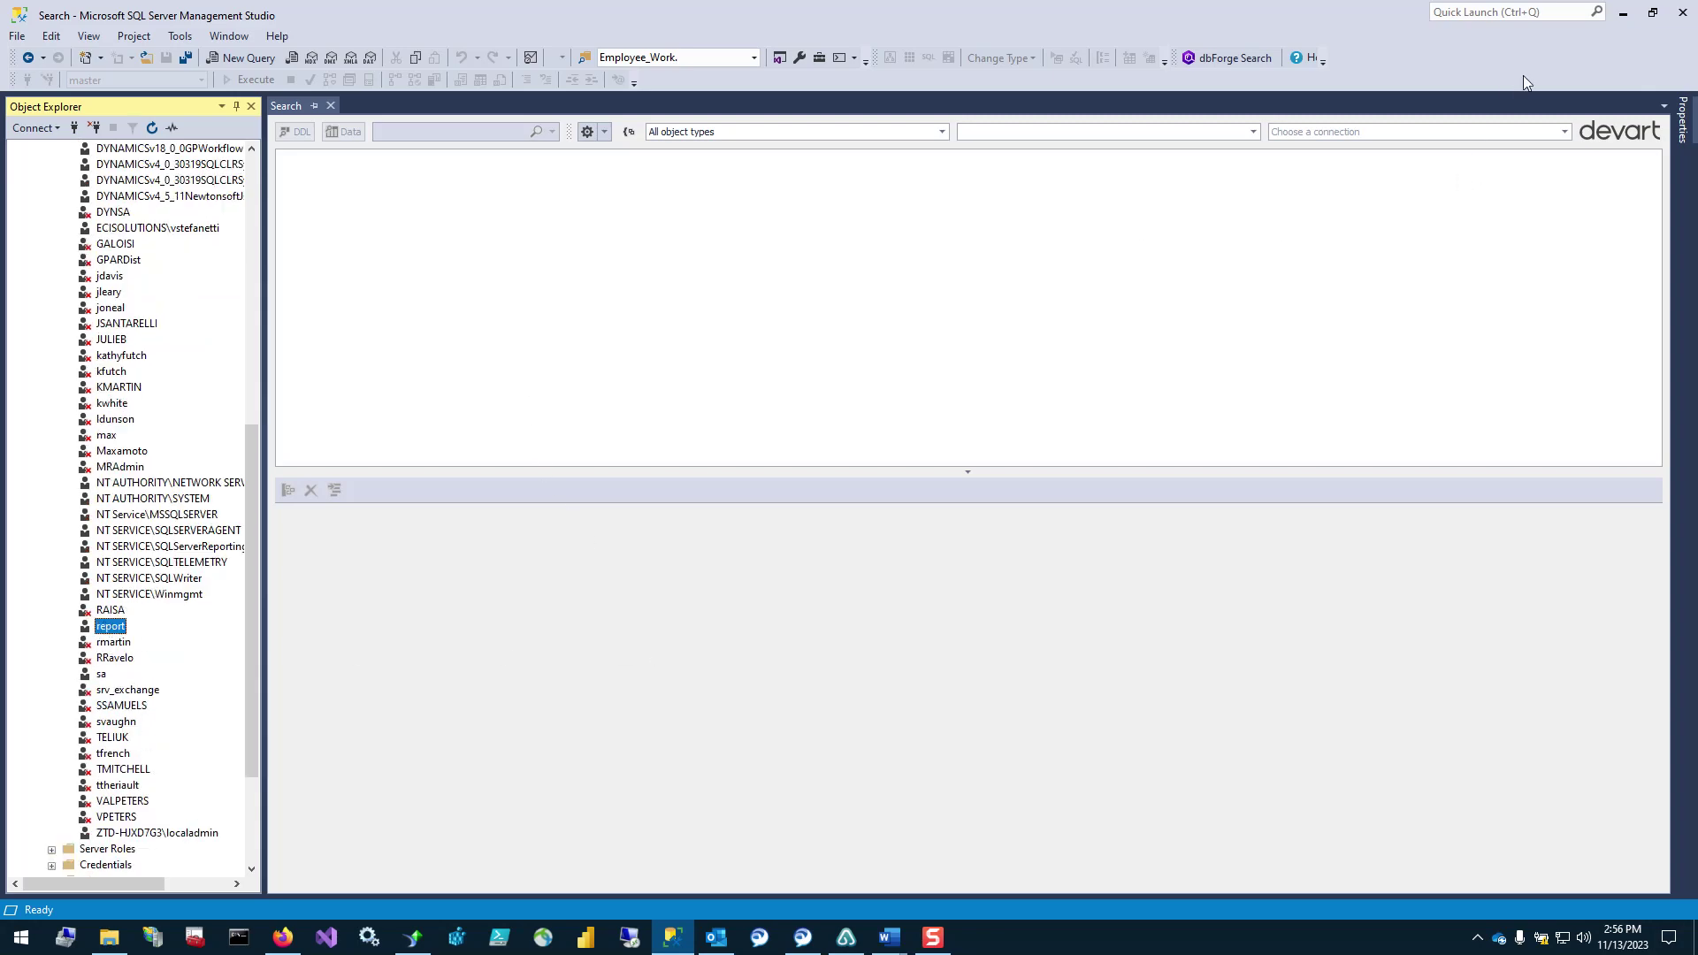
- Return to Crystal Reports and enter report as the connection's user ID along with the account password
left_click(1624, 15)
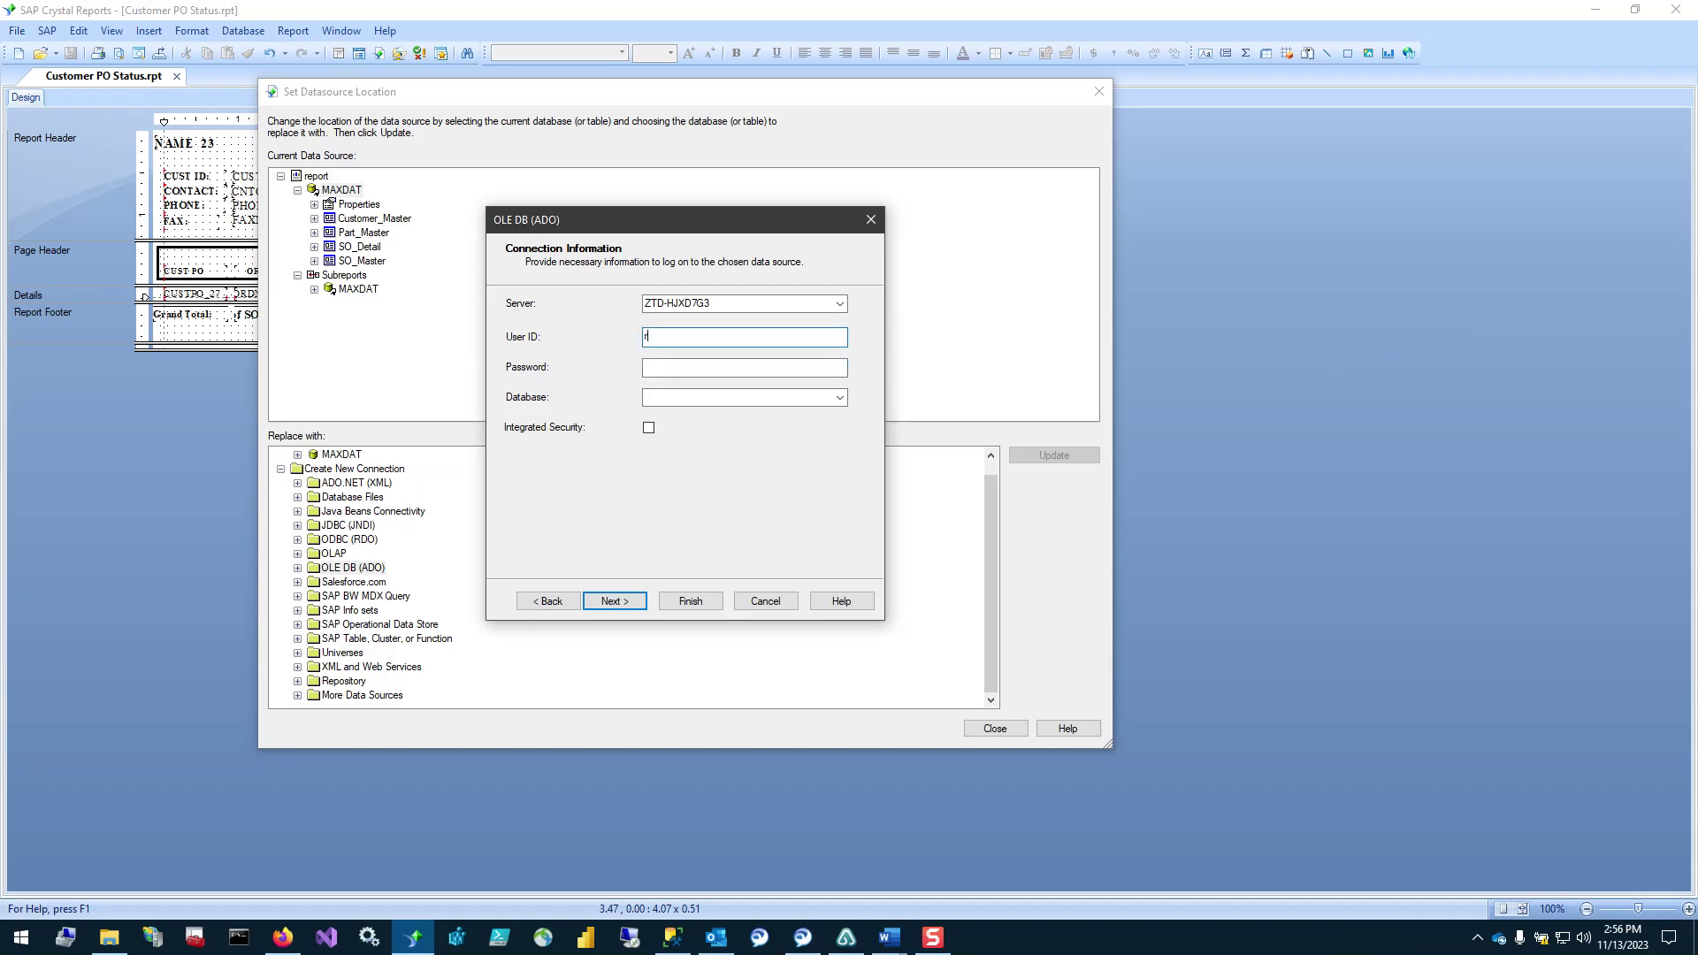
type("report")
key("Tab")
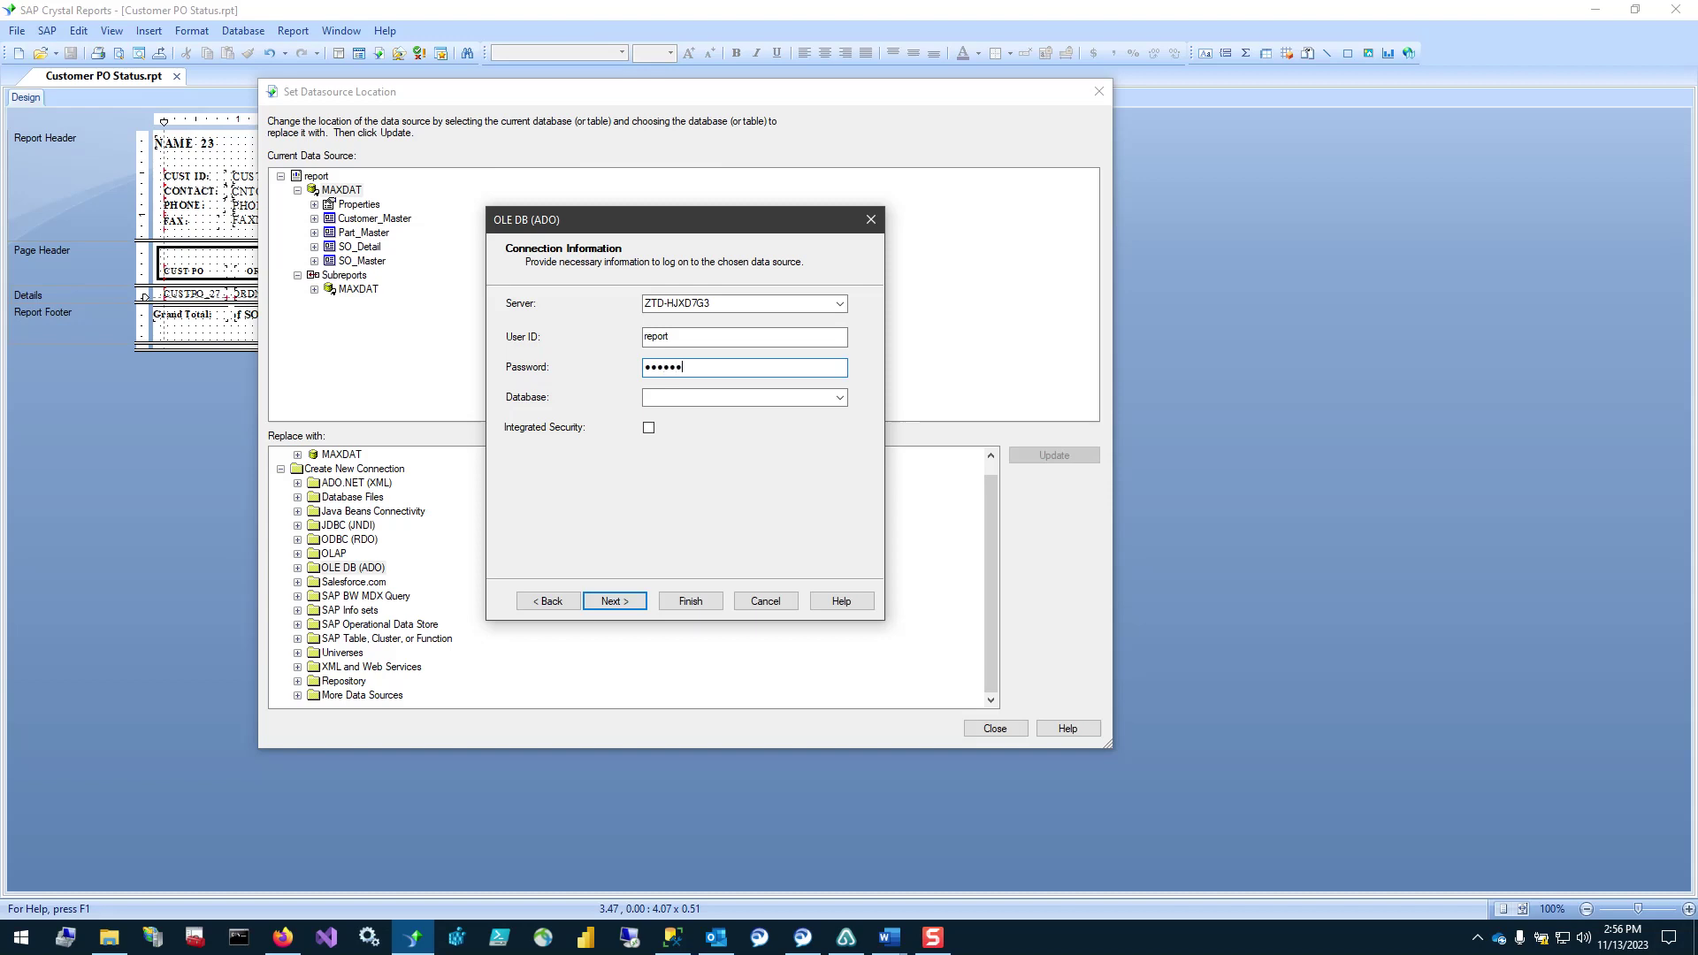
- Choose ExactMAXSAM as the connection's database and finish creating the OLE DB connection
left_click(839, 397)
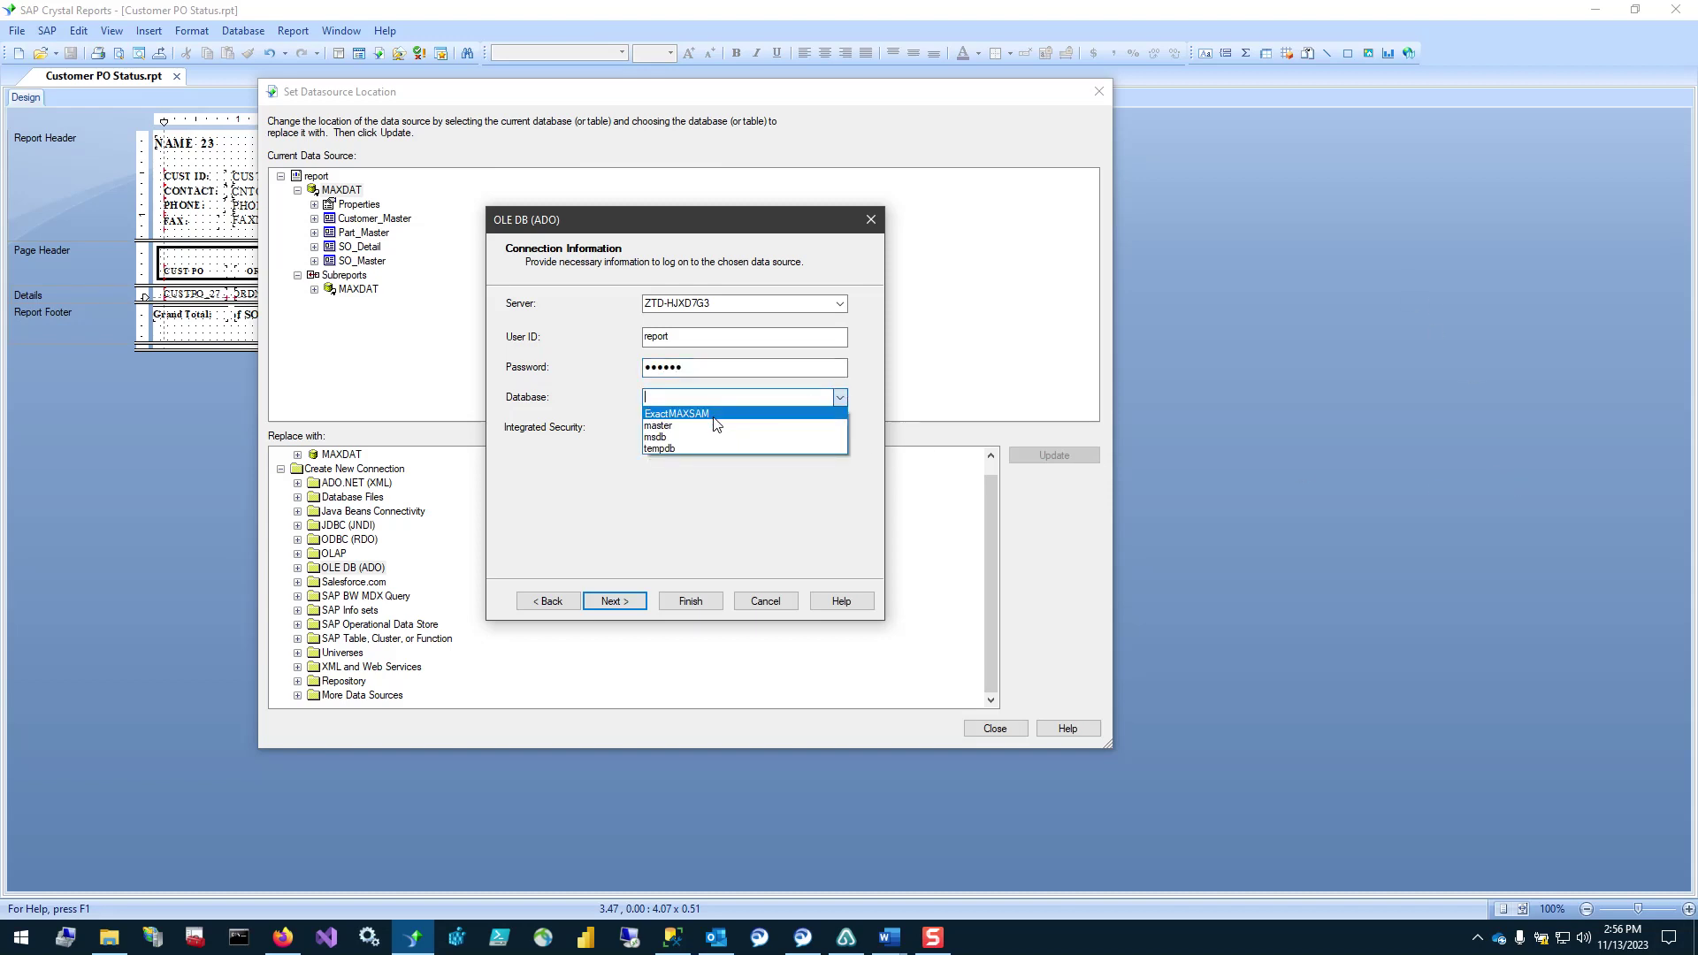
left_click(696, 416)
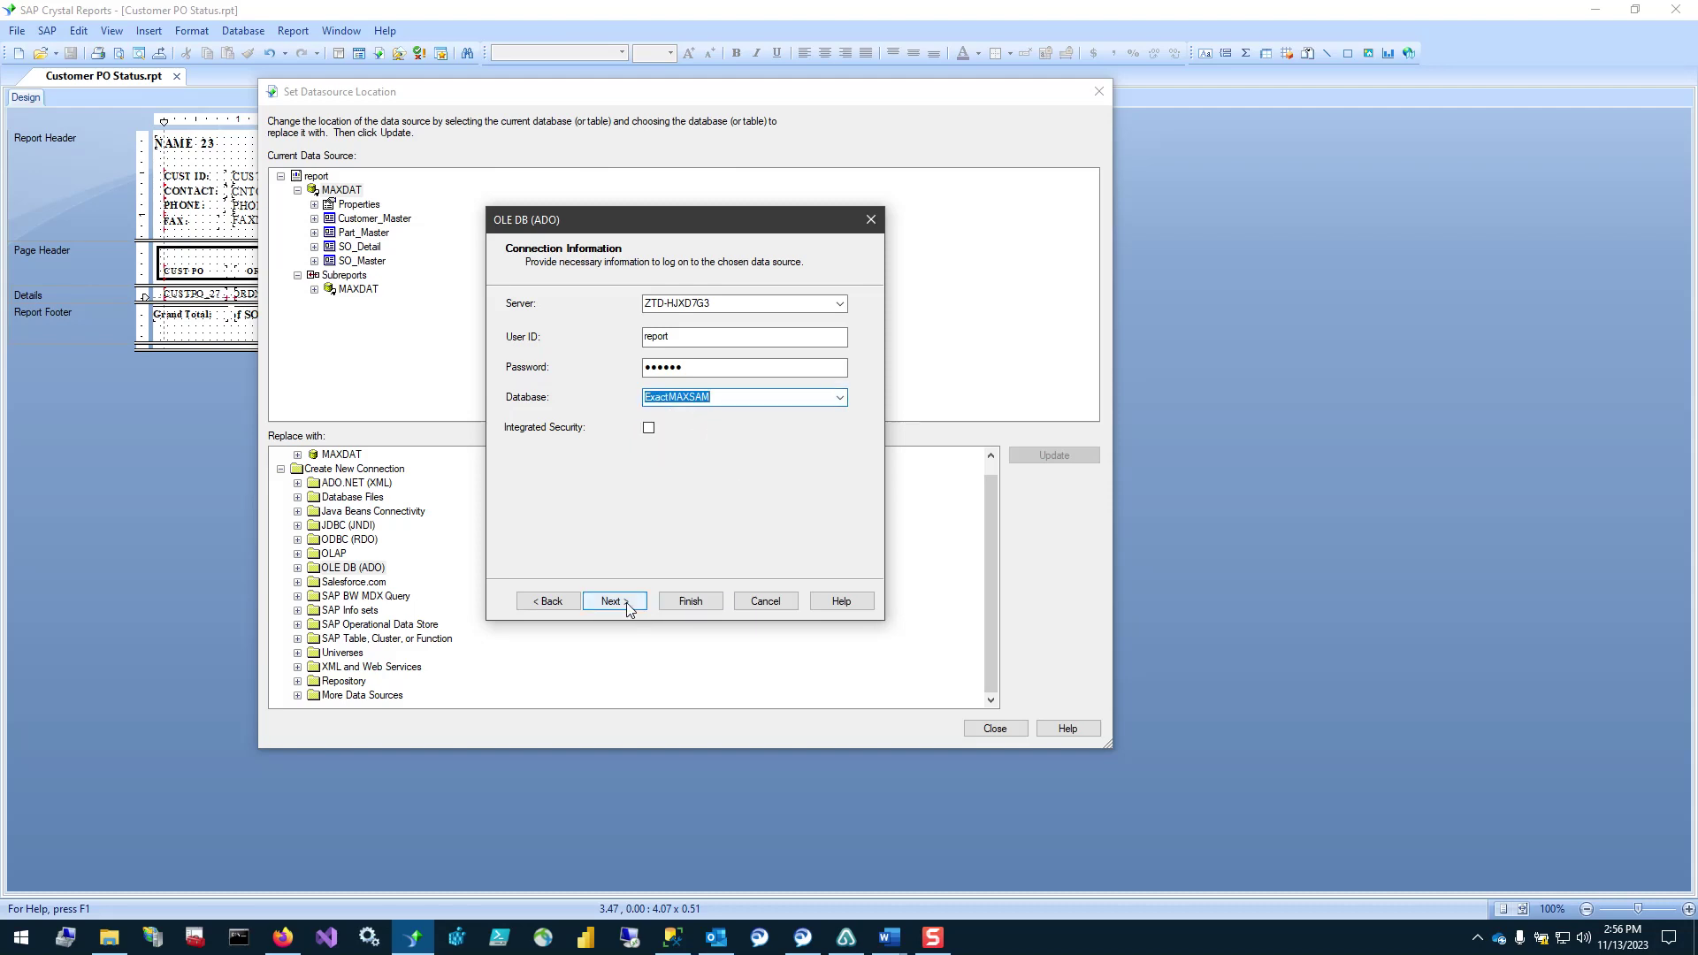
left_click(627, 604)
left_click(688, 600)
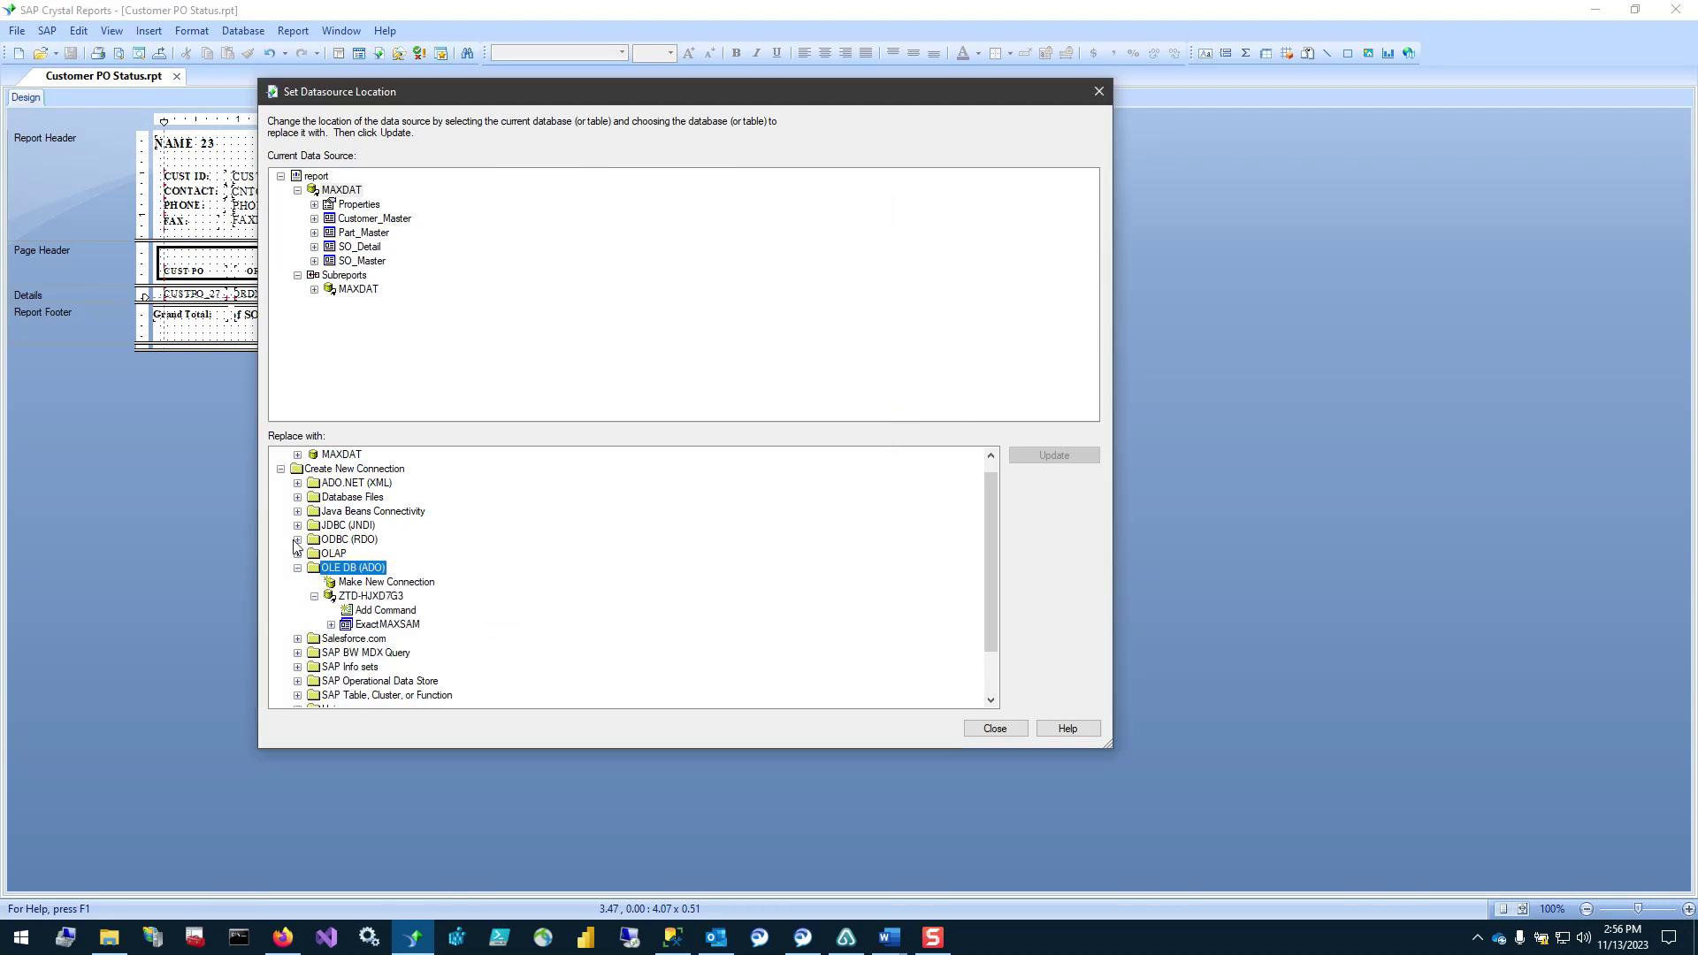
- Try to replace the report's entire MAXDAT data source with the ZTD-HJXD7G3 OLE DB connection, and inspect MAXDAT's properties
left_click(364, 596)
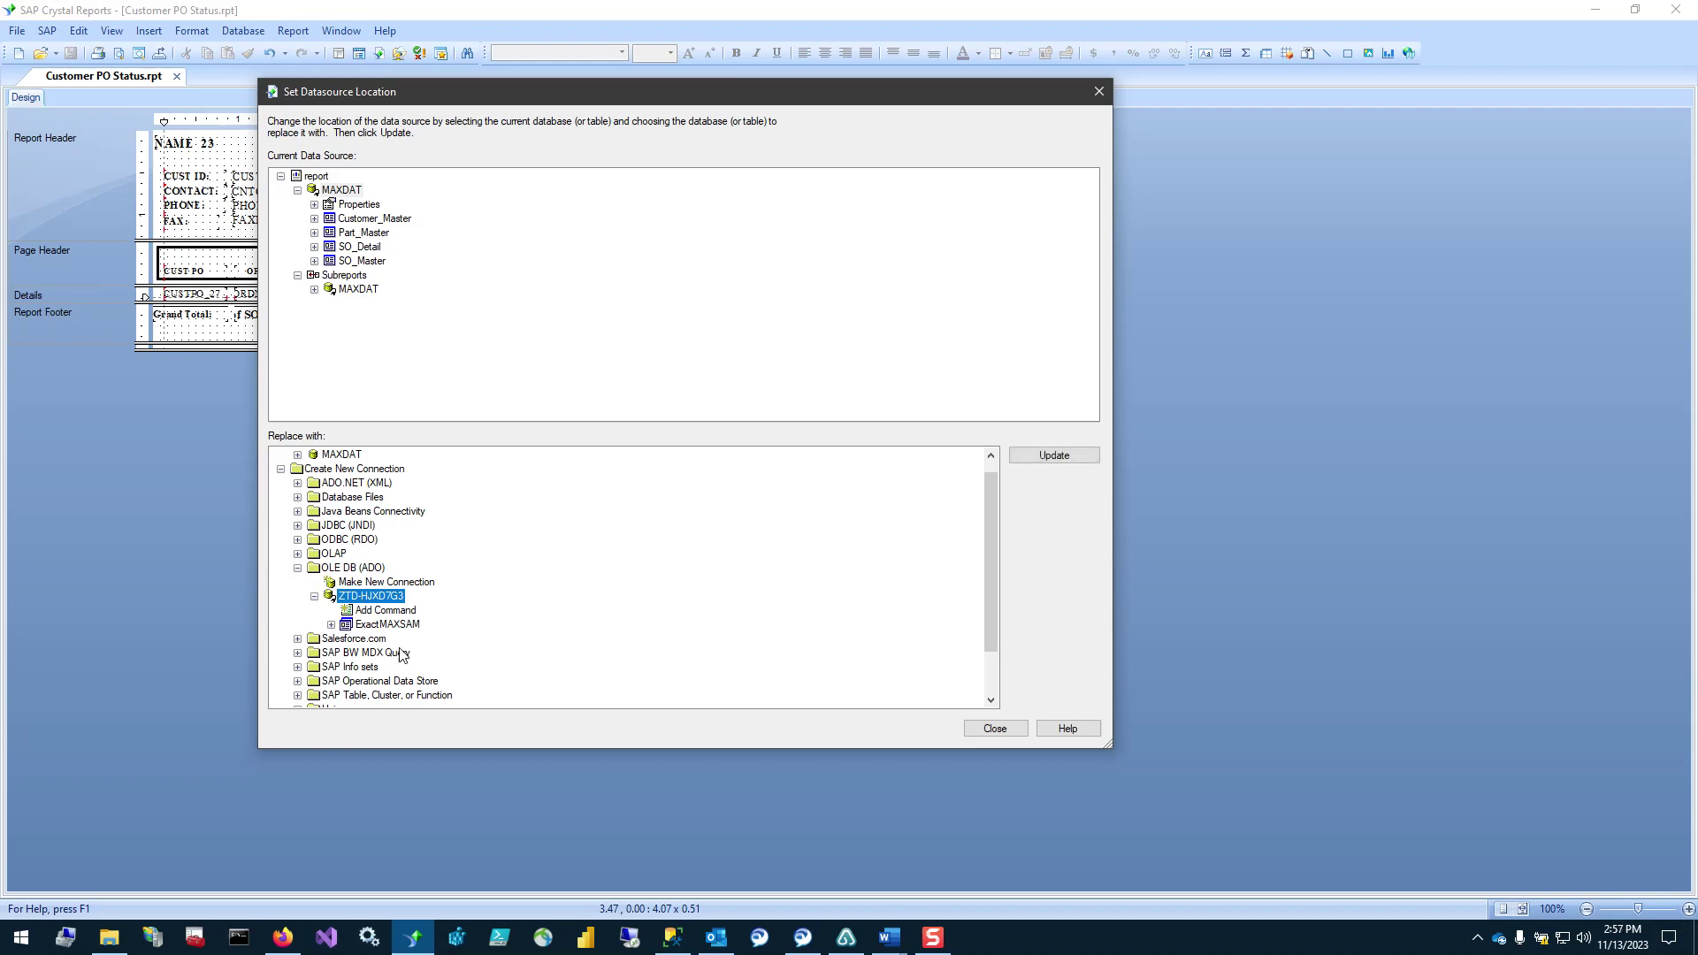
left_click(373, 625)
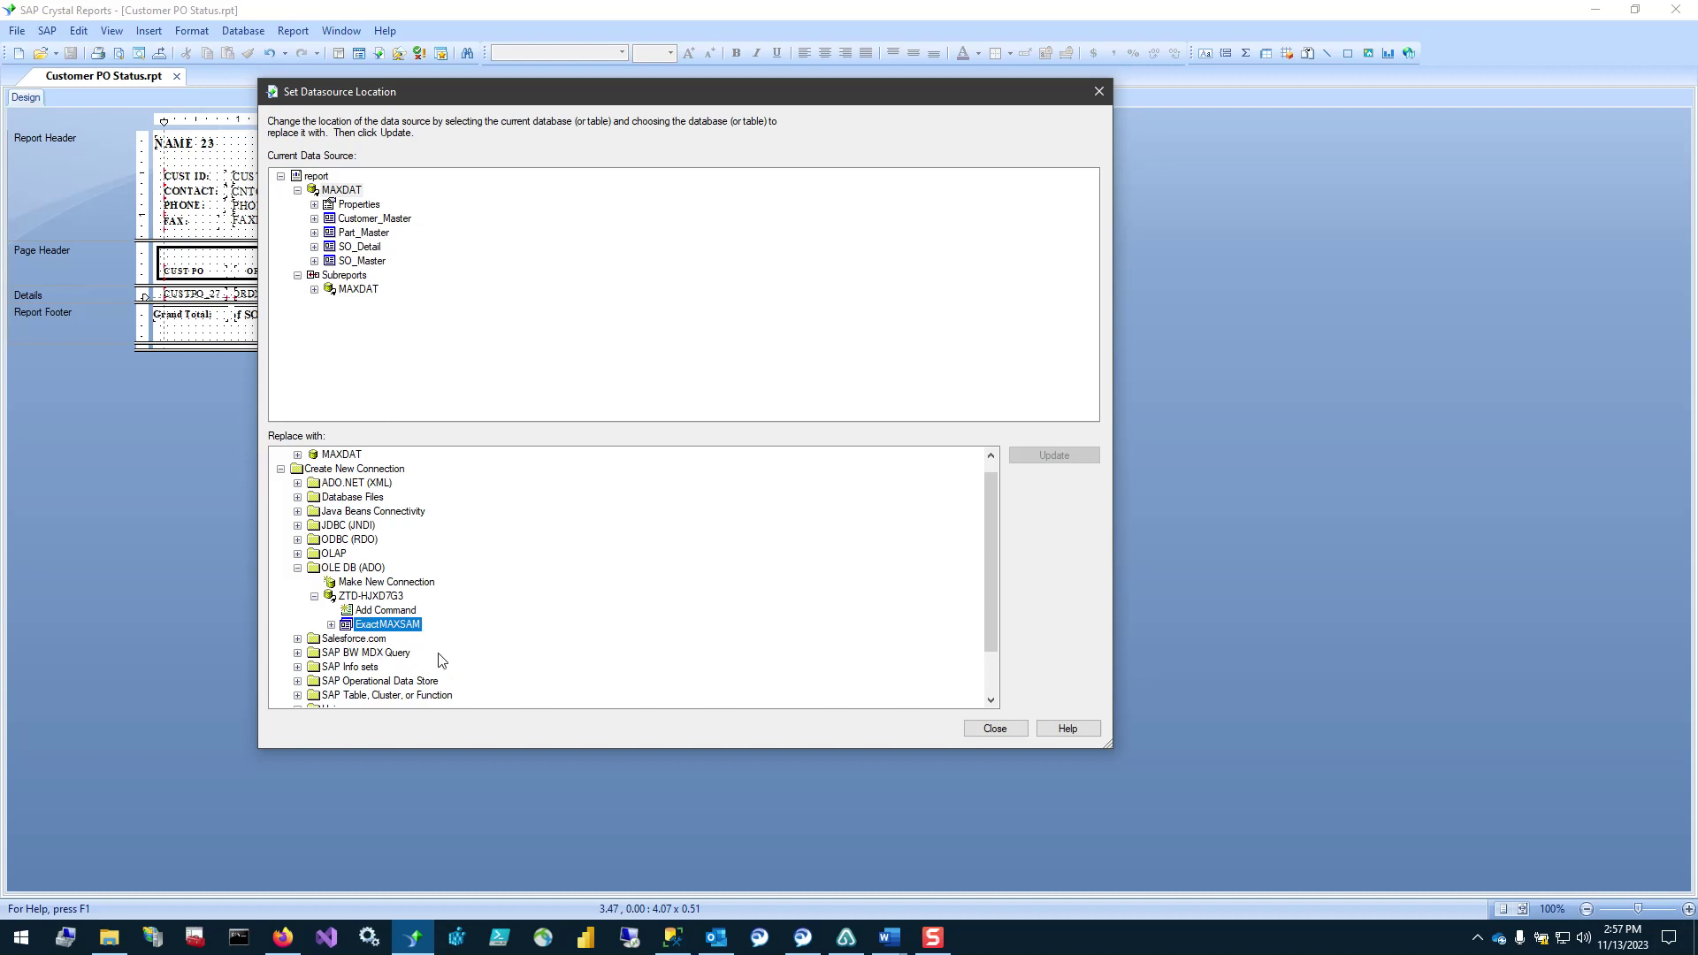
left_click(364, 597)
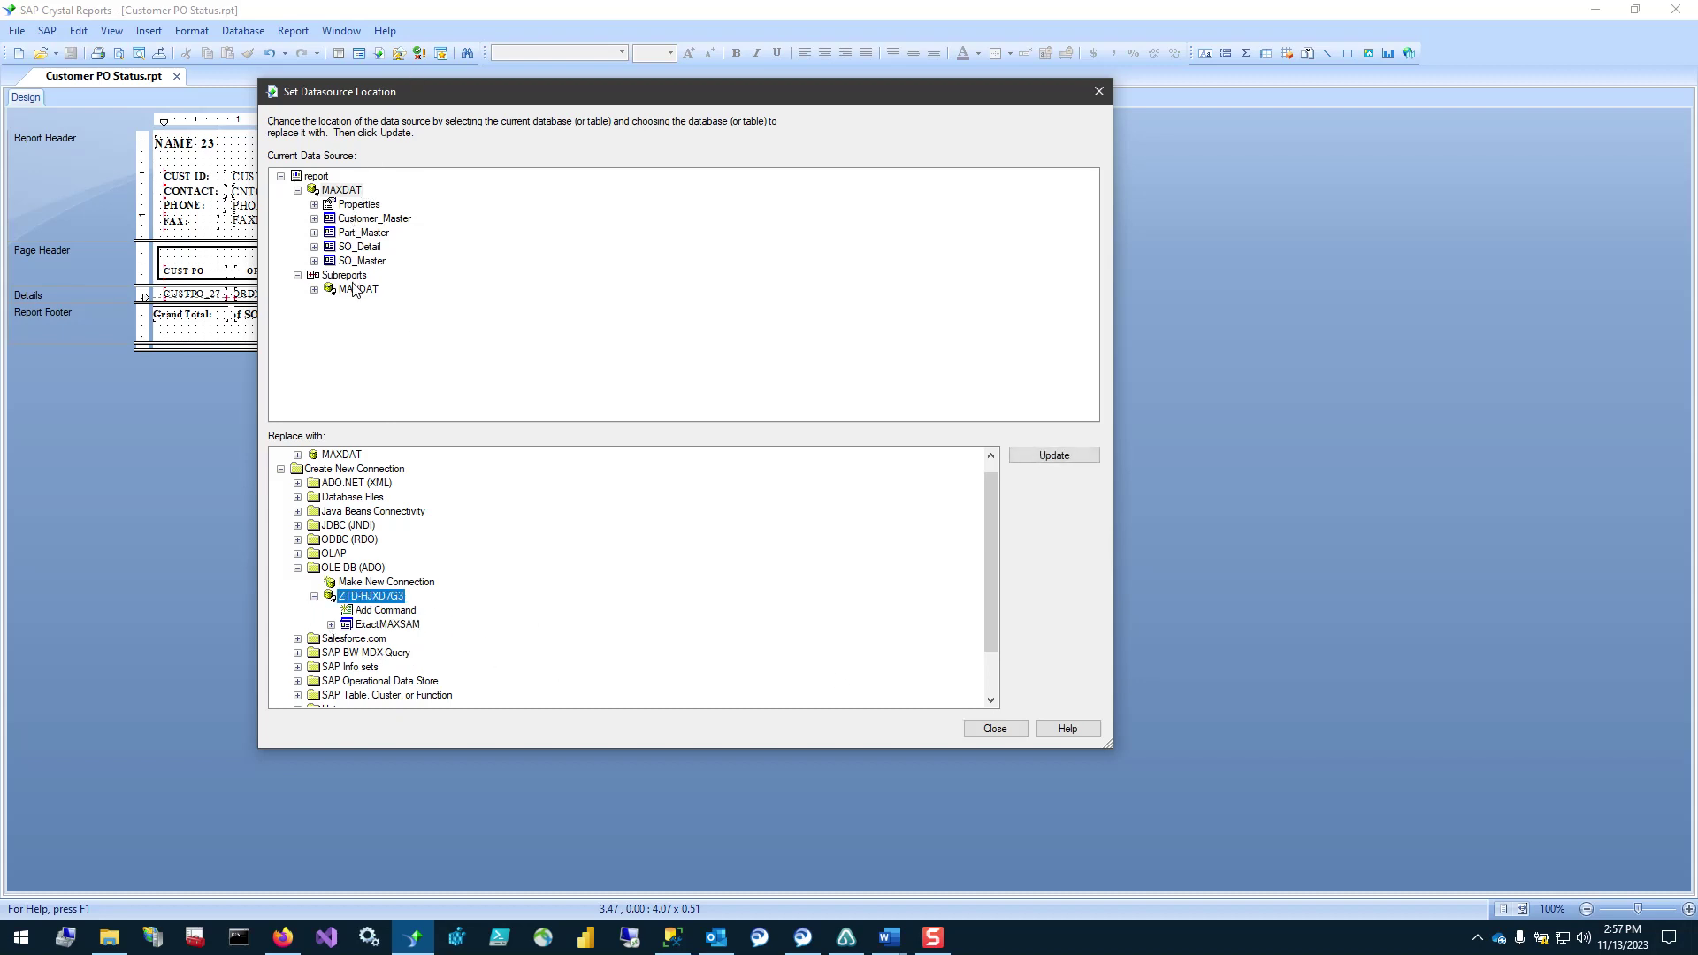
left_click(341, 191)
left_click(1056, 456)
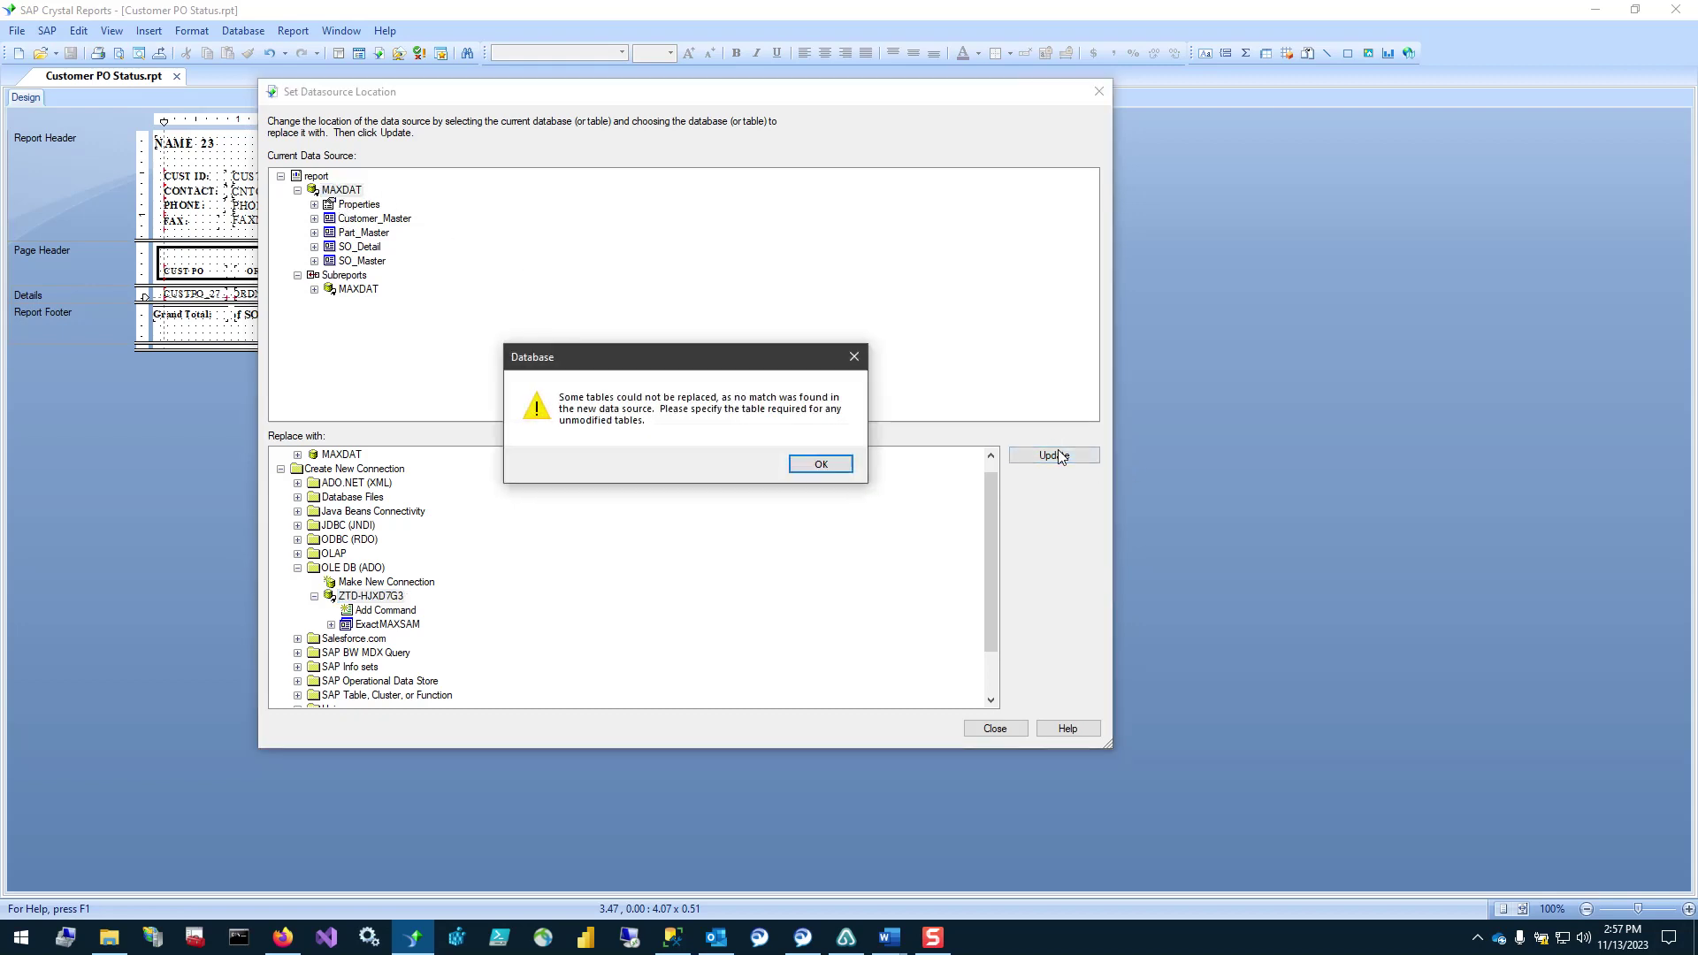
left_click(805, 467)
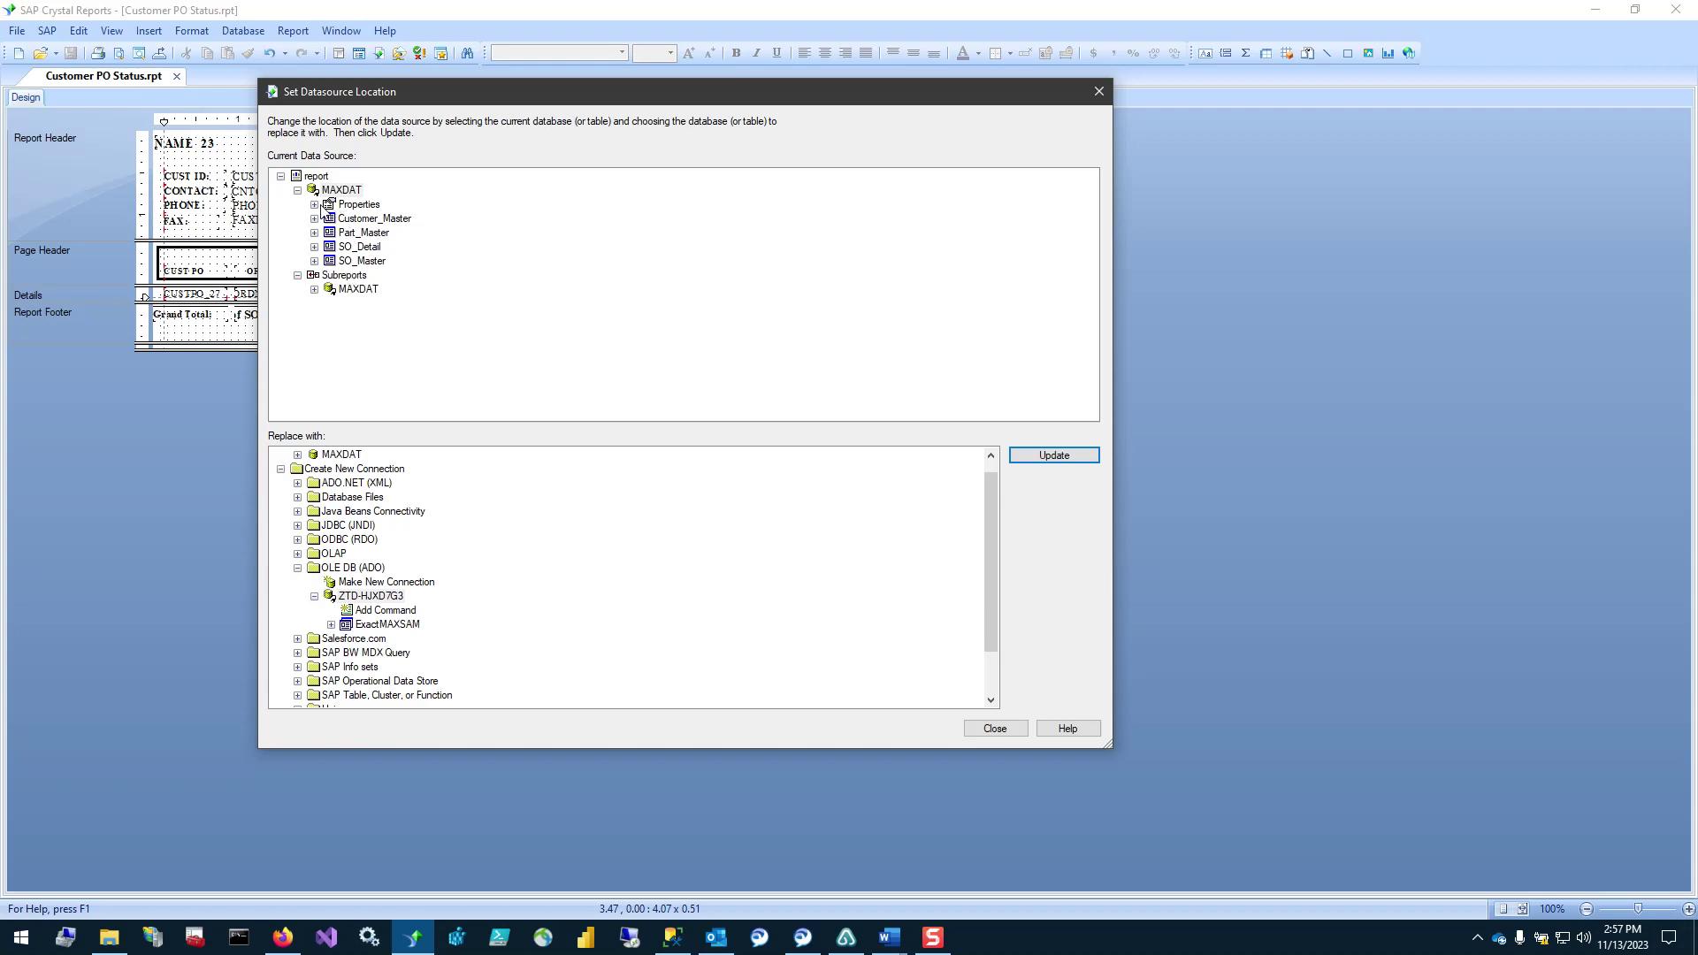
left_click(315, 204)
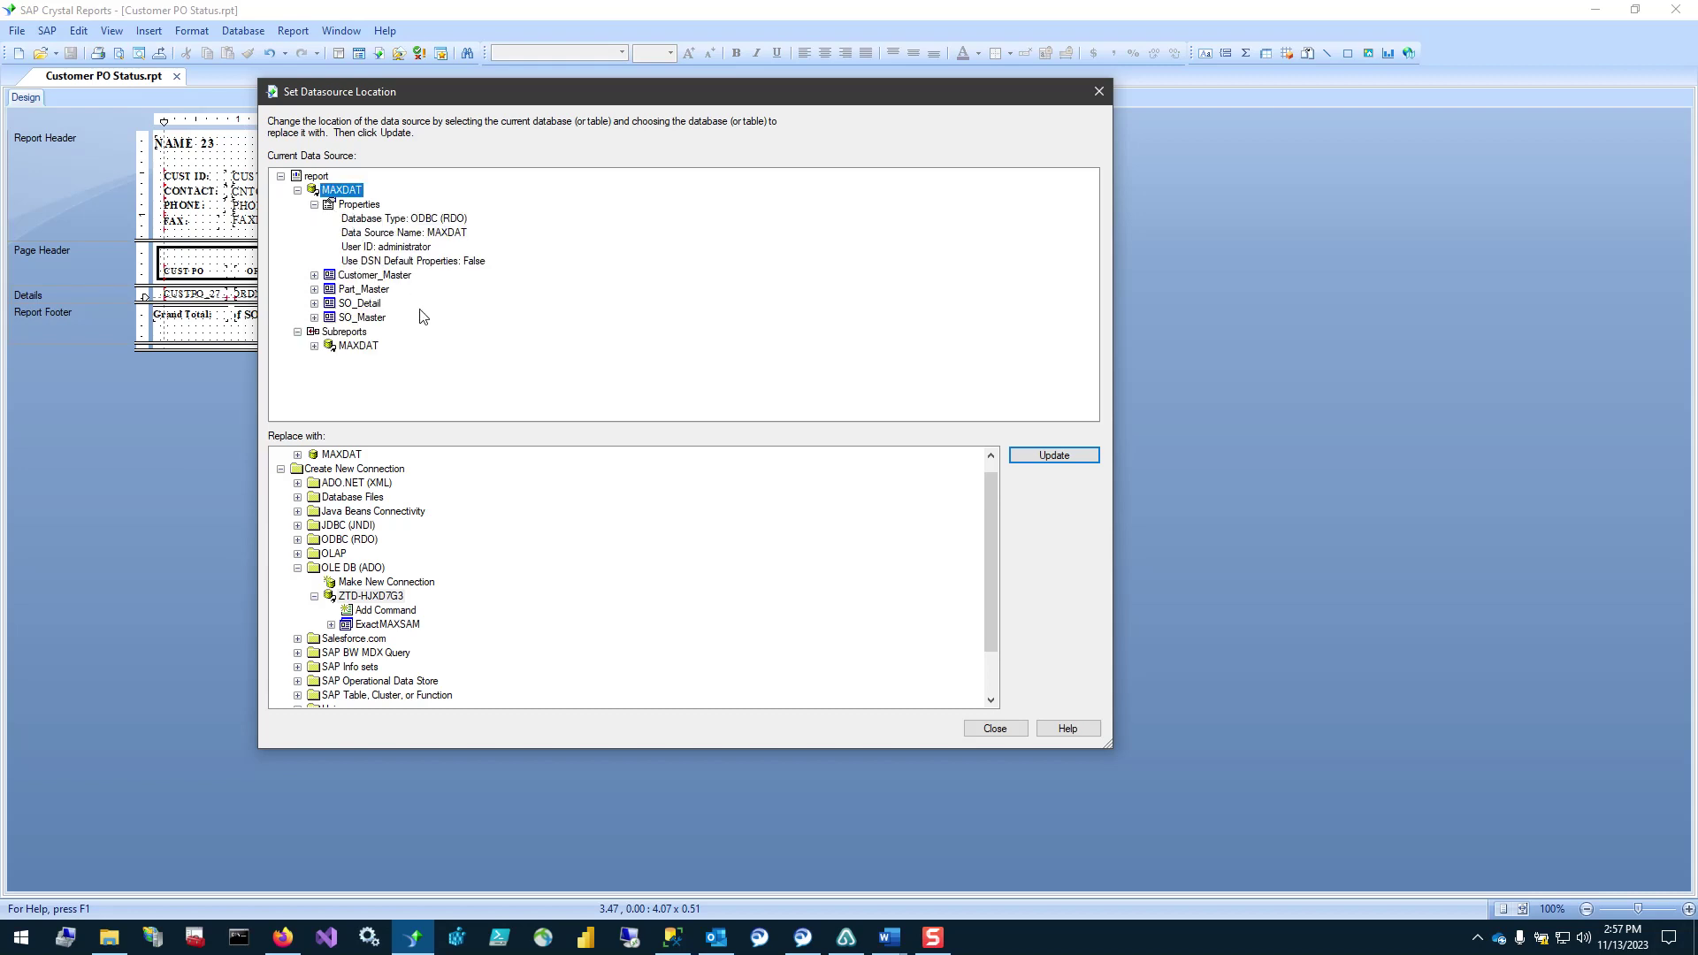
left_click(315, 204)
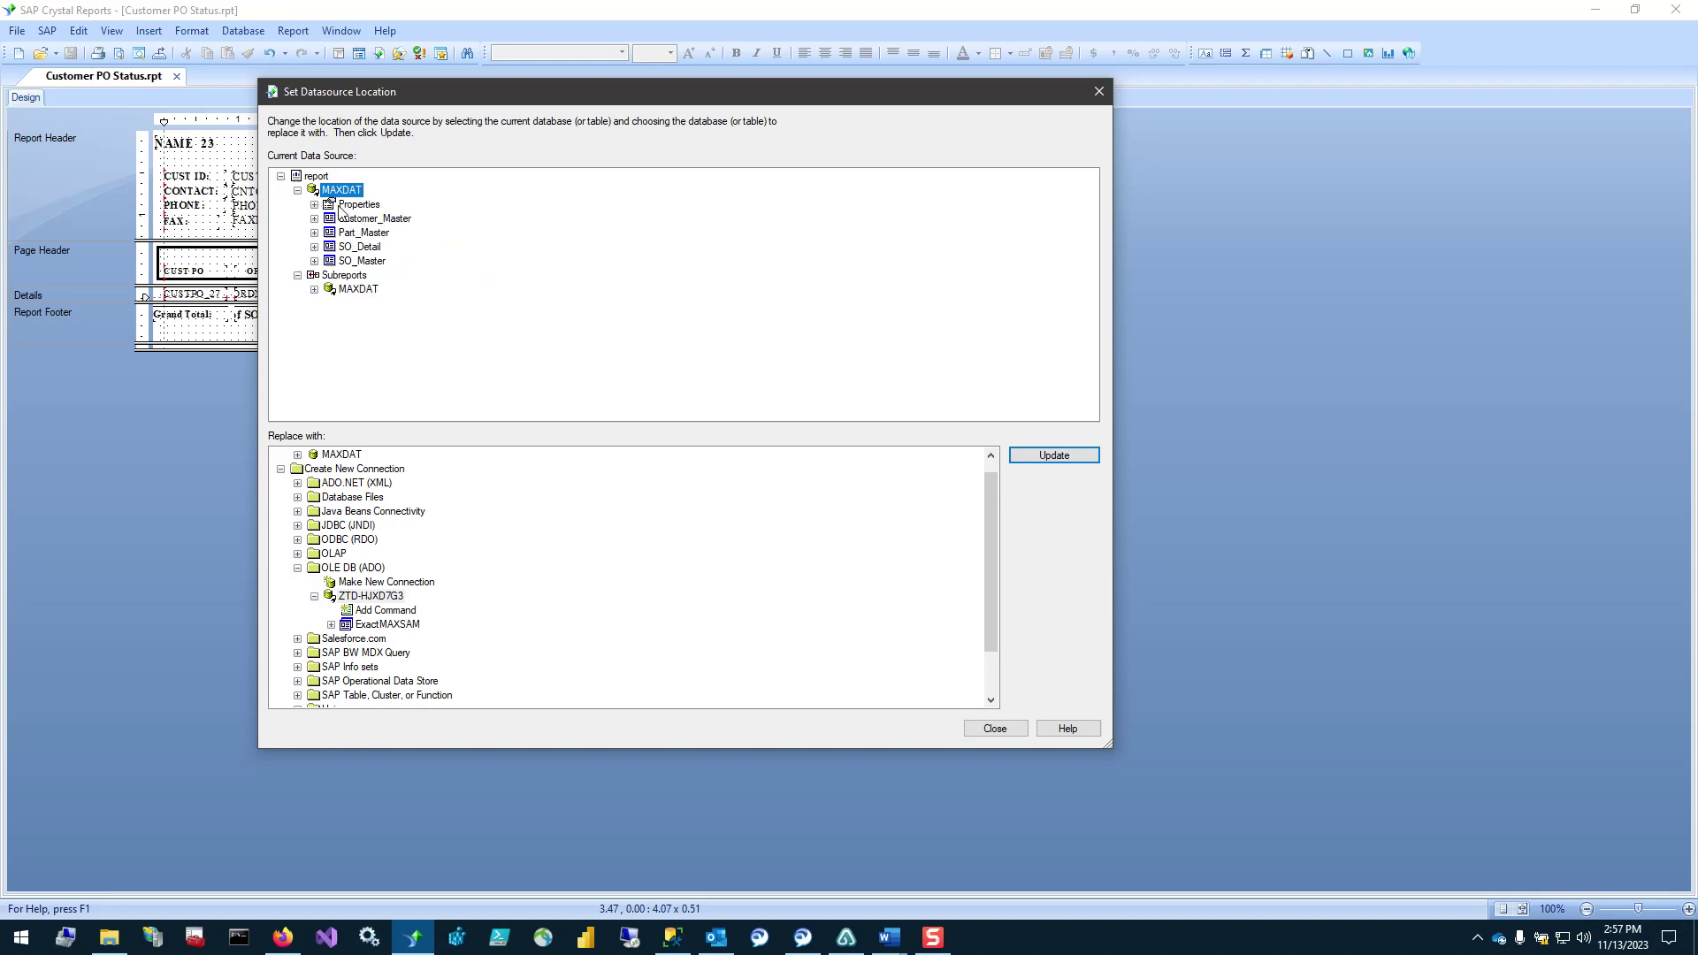
- Replace the main report's Customer_Master table with Customer_Master from the dbo tables of ExactMAXSAM
left_click(332, 625)
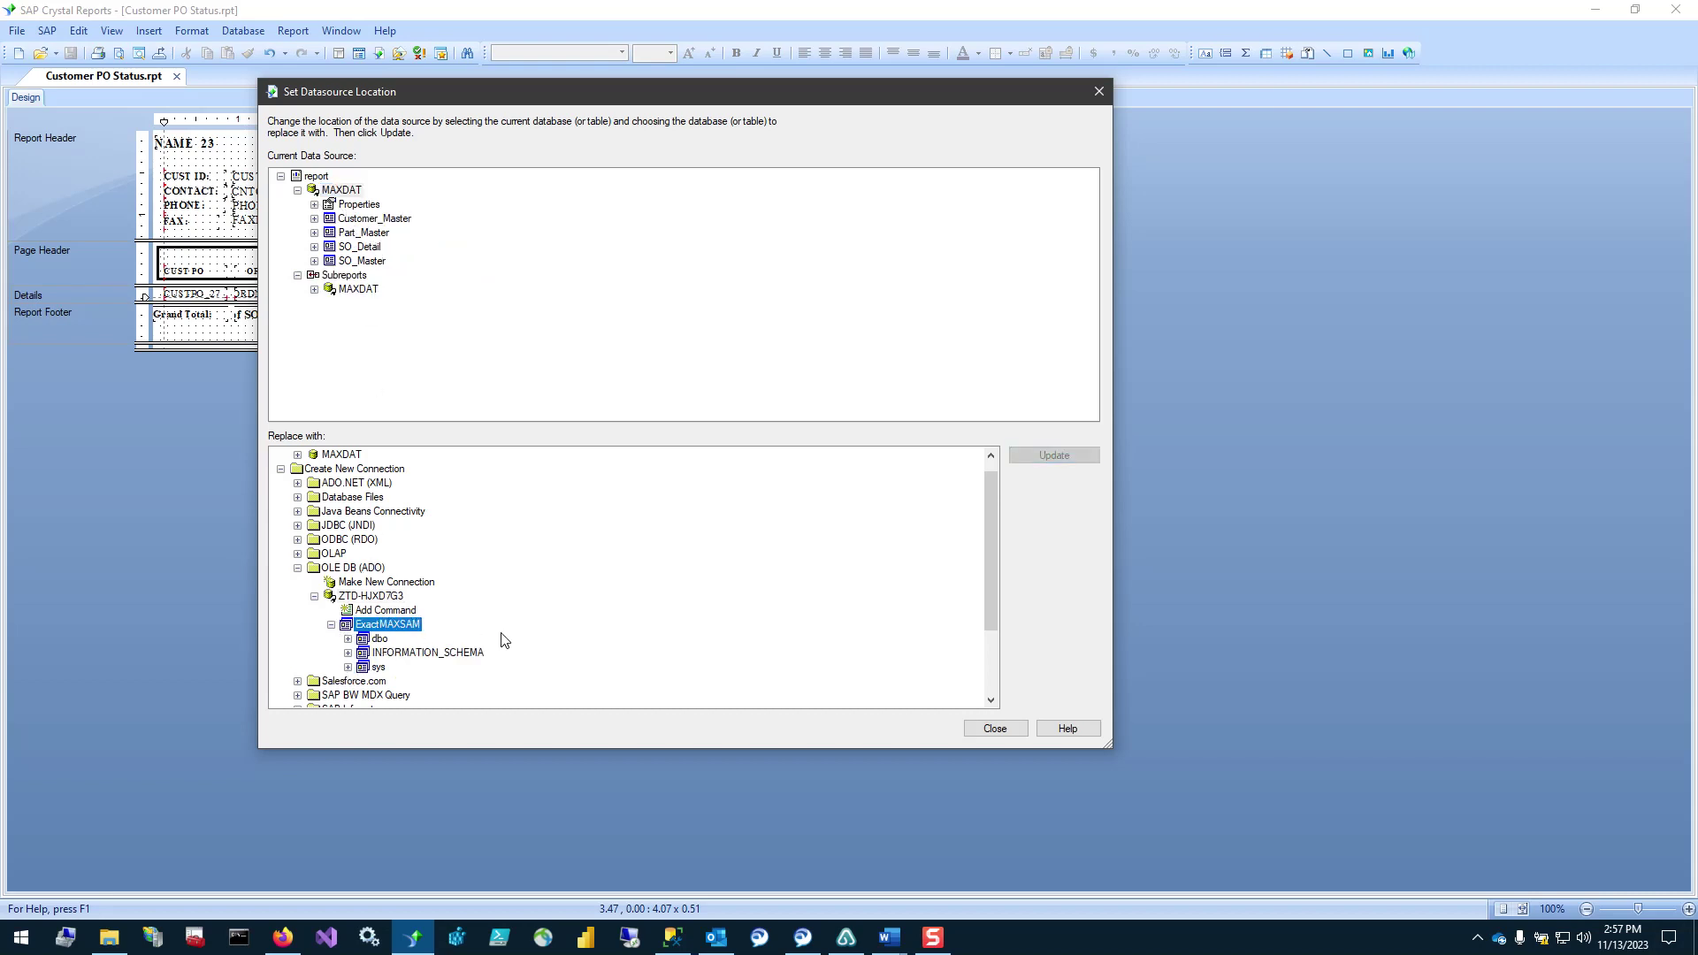
left_click(348, 639)
scroll(618, 565, "down", 3)
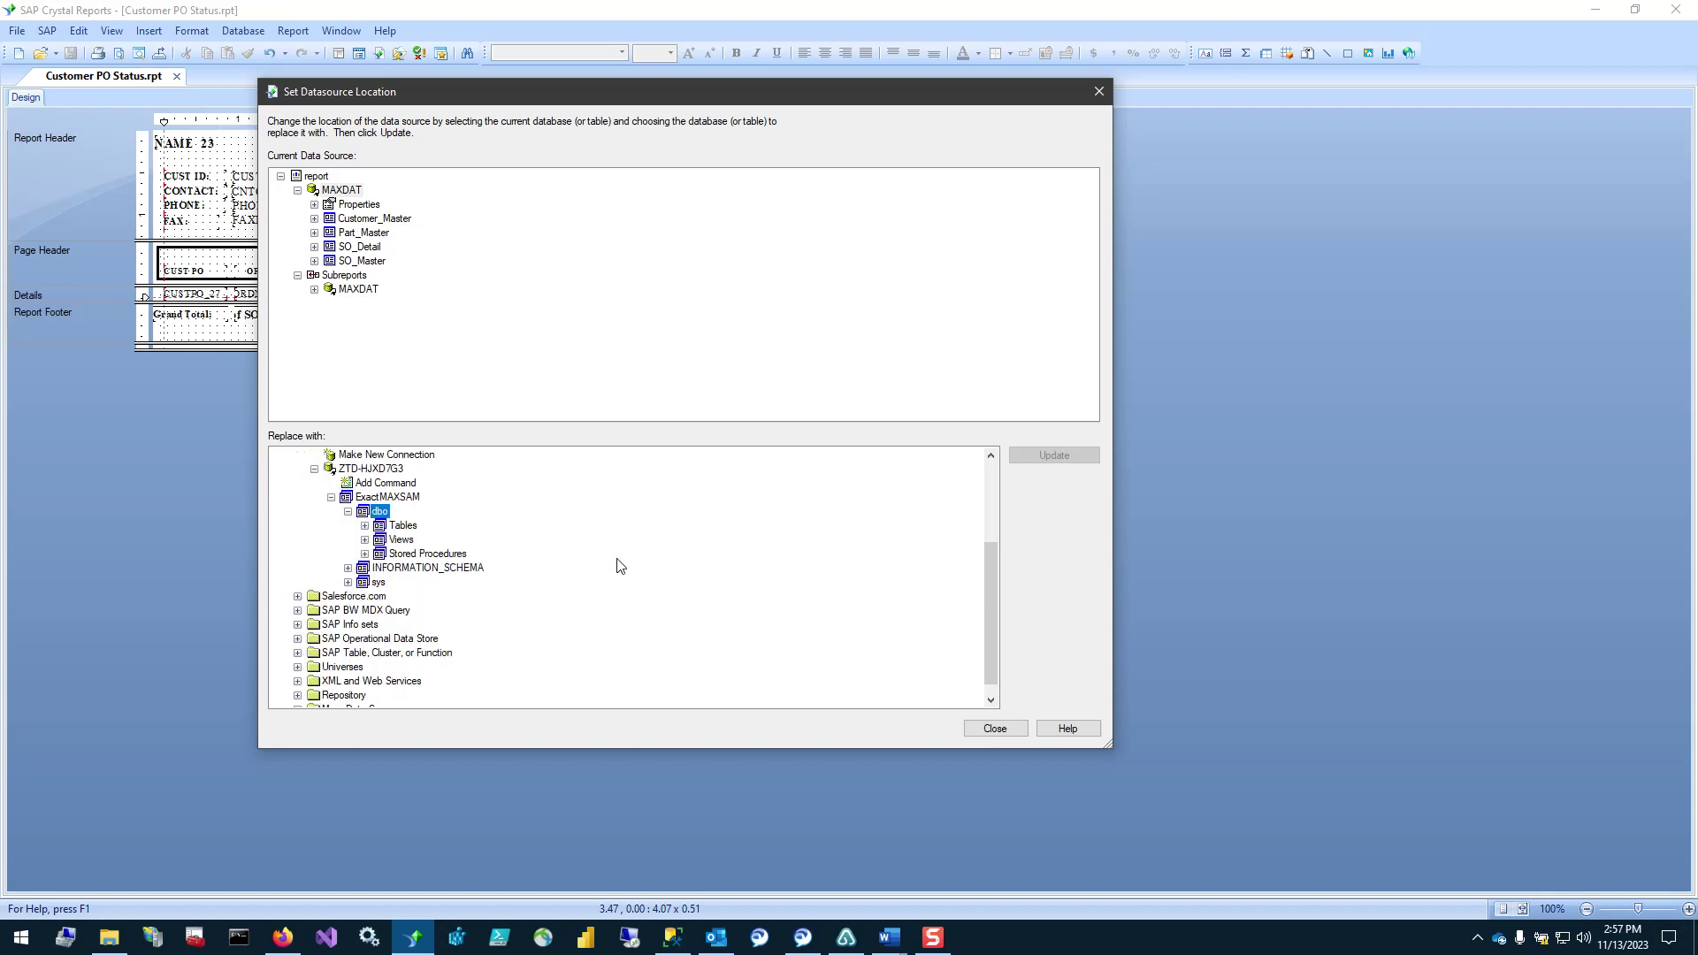
left_click(366, 512)
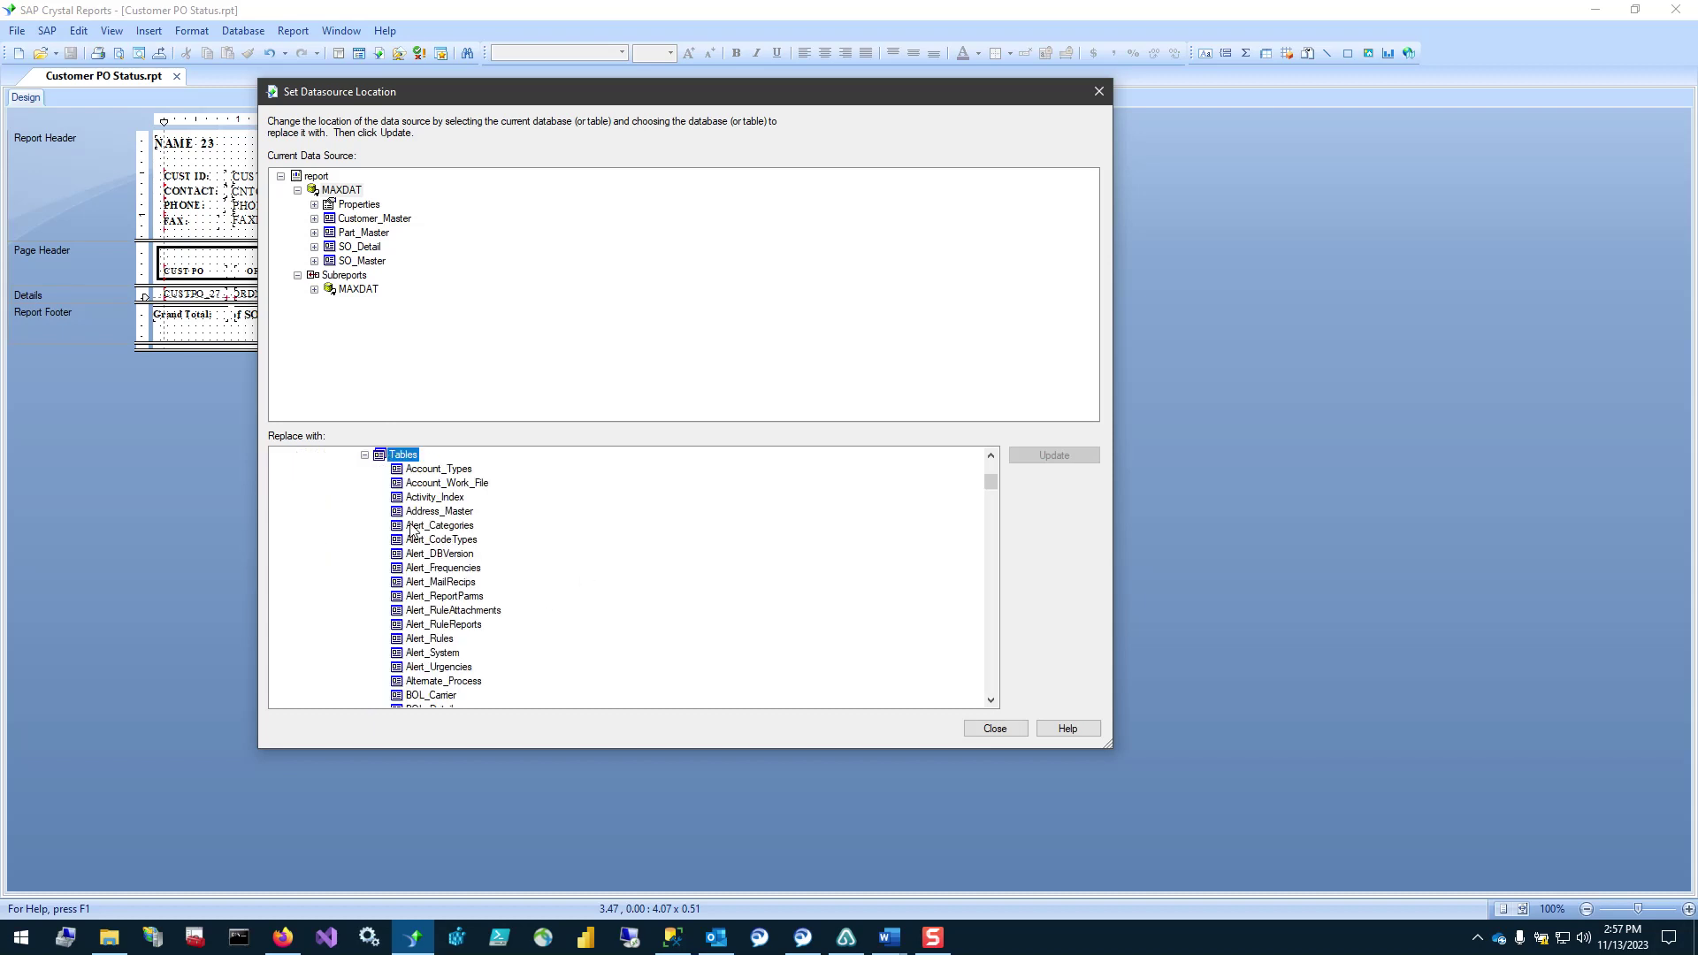
left_click(435, 596)
key("c")
scroll(659, 607, "down", 6)
left_click(428, 667)
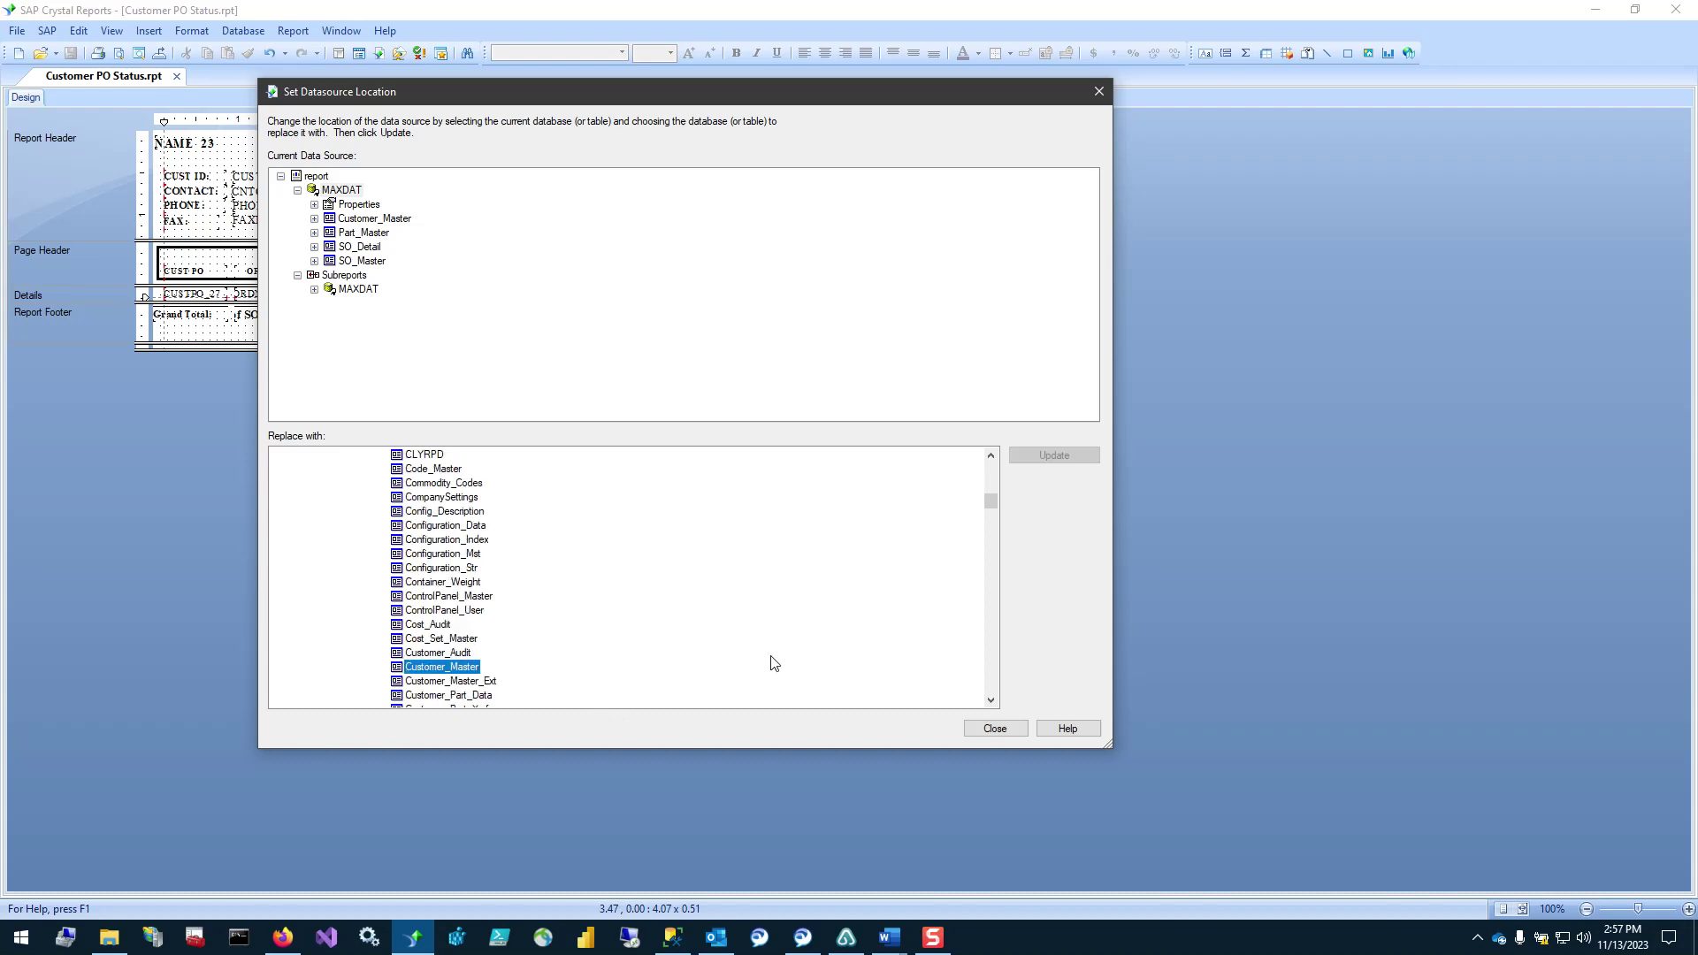
left_click(364, 219)
left_click(1079, 457)
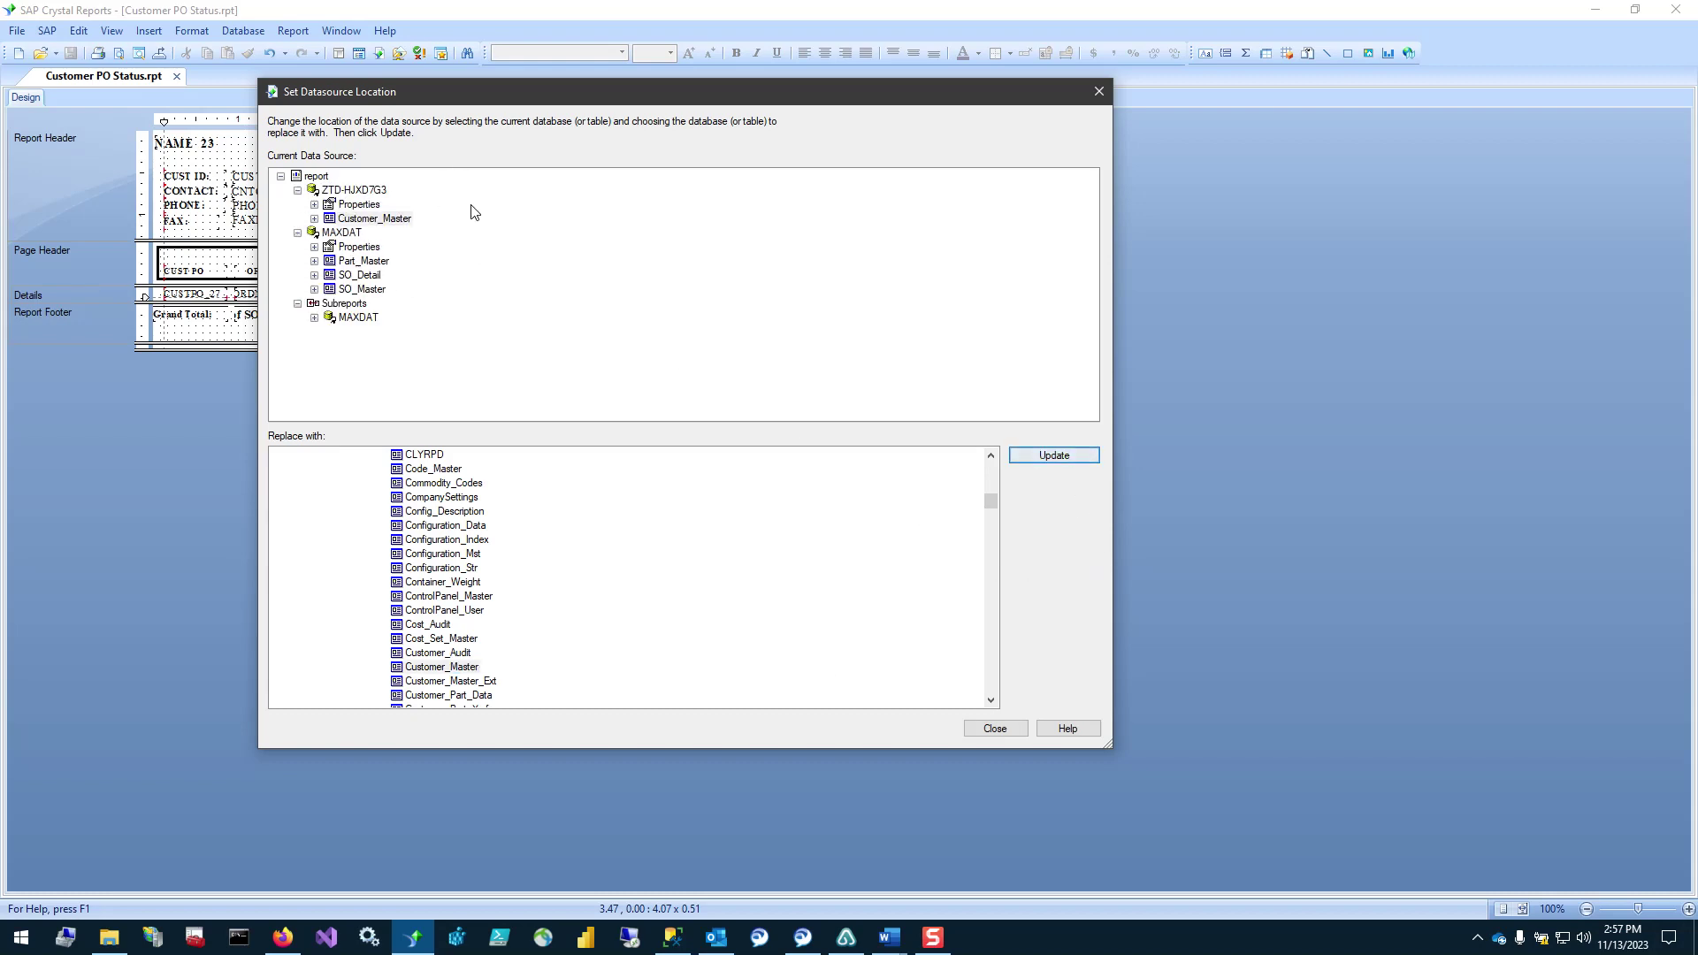
- Repoint the main report's Part_Master table to the matching Part_Master table in ExactMAXSAM
left_click(437, 685)
key("p")
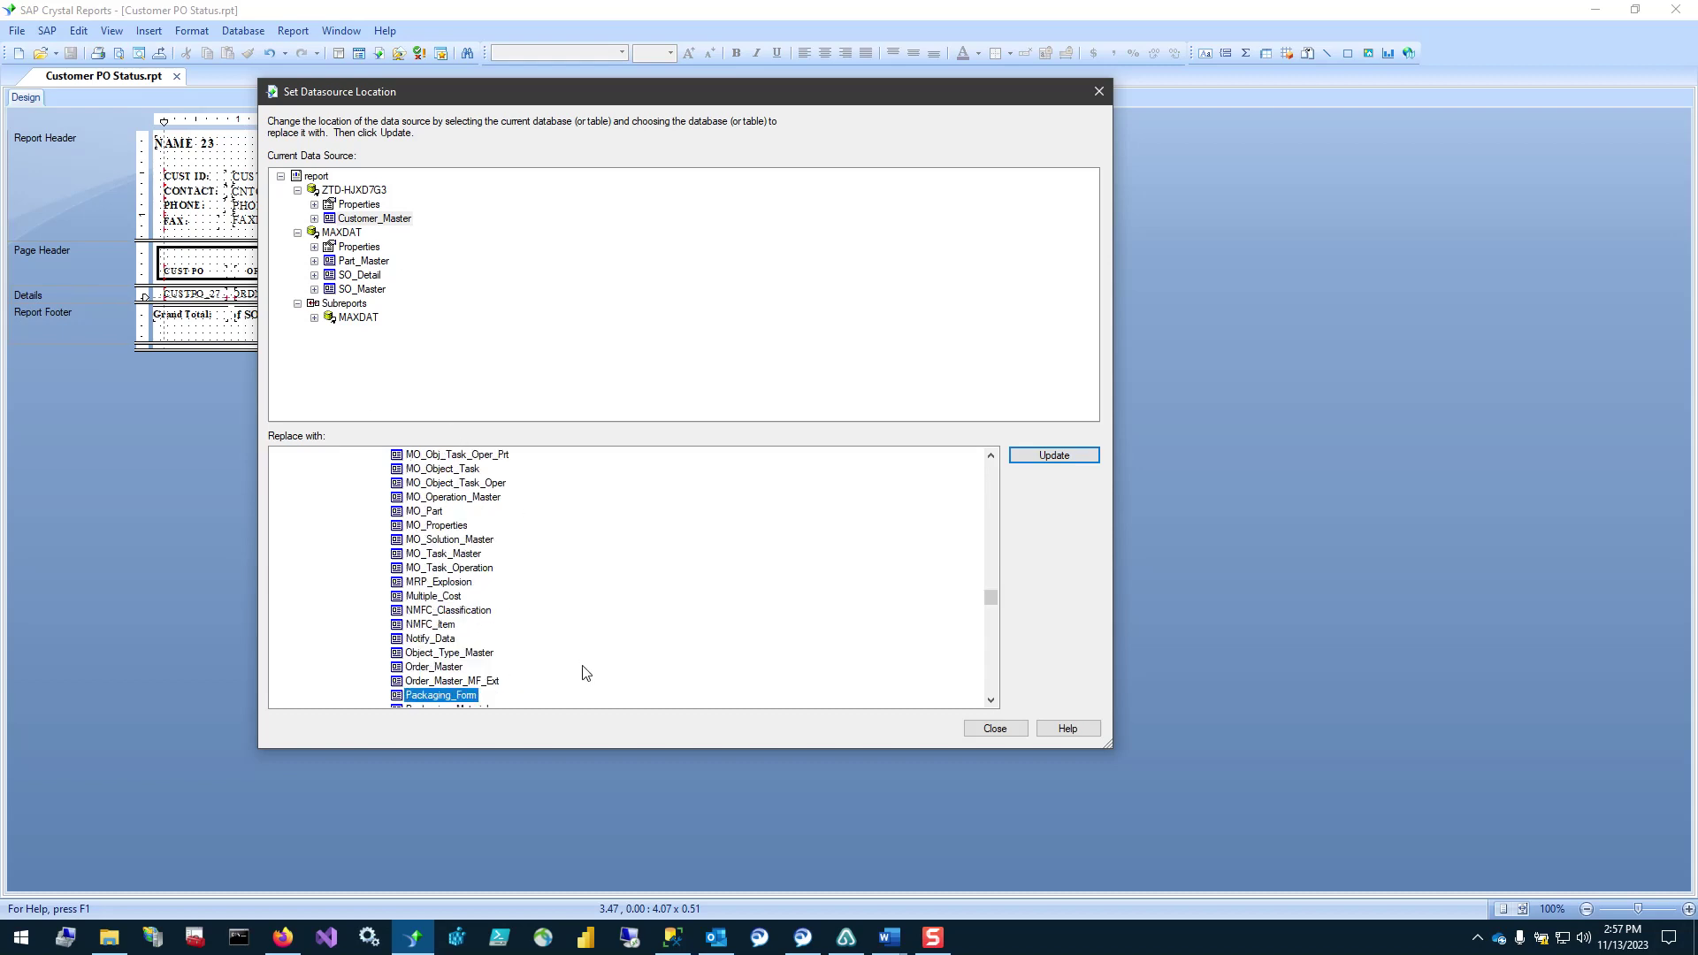
scroll(582, 669, "down", 3)
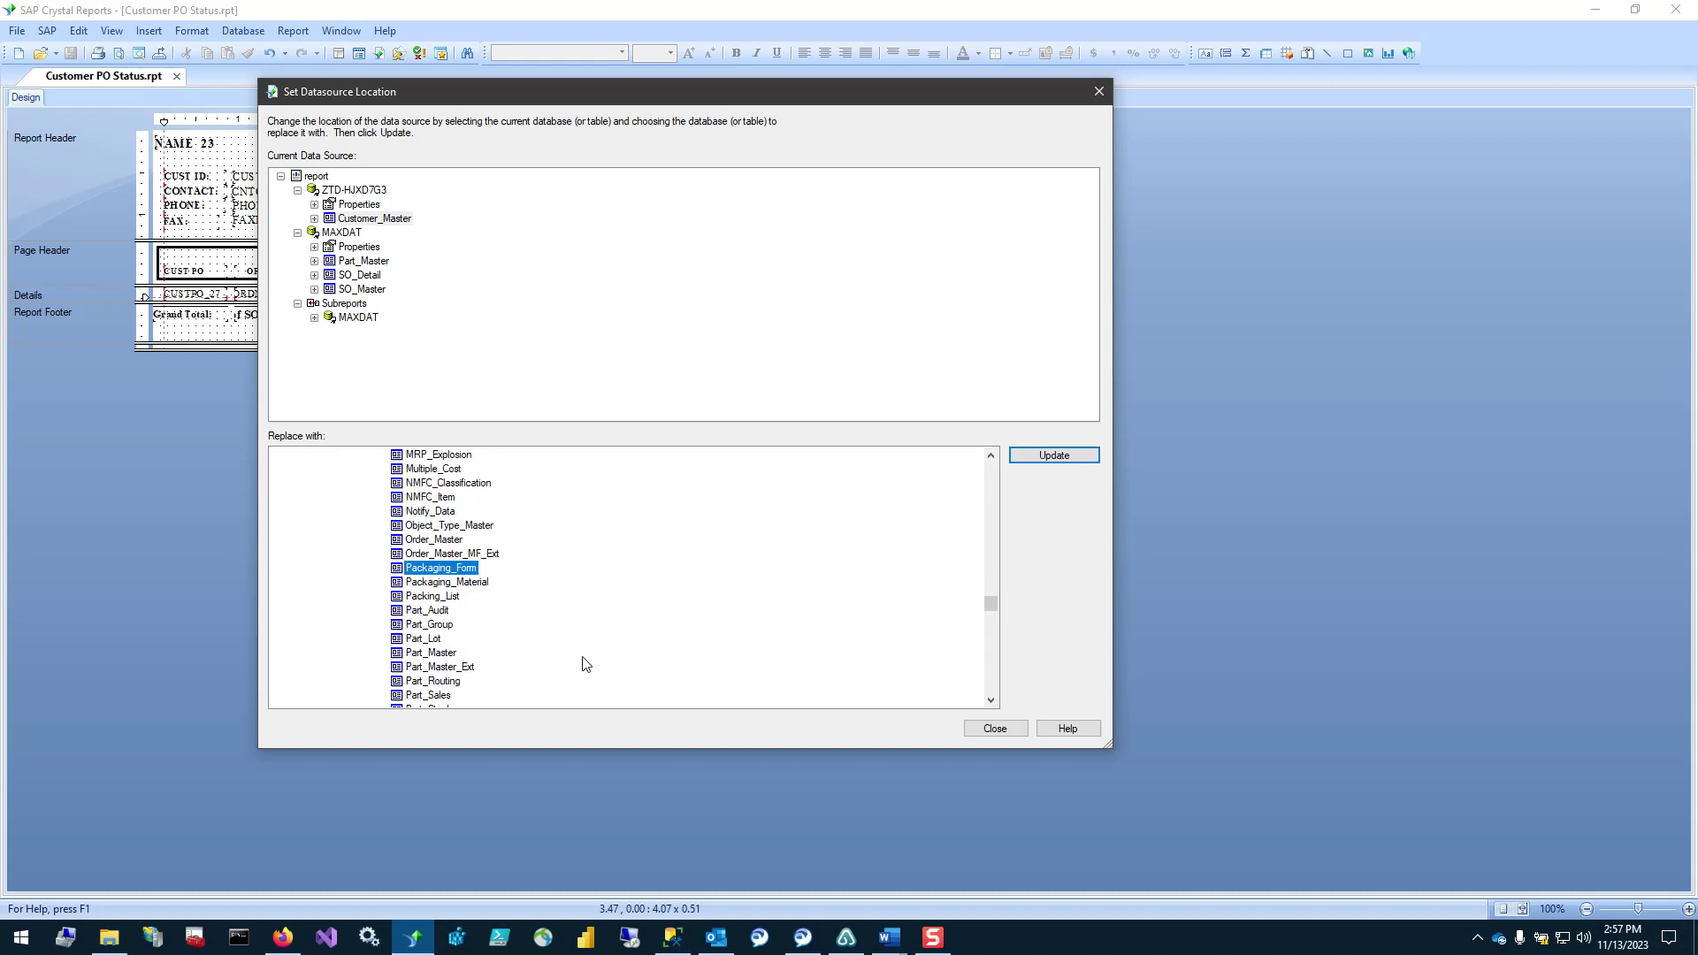
left_click(442, 654)
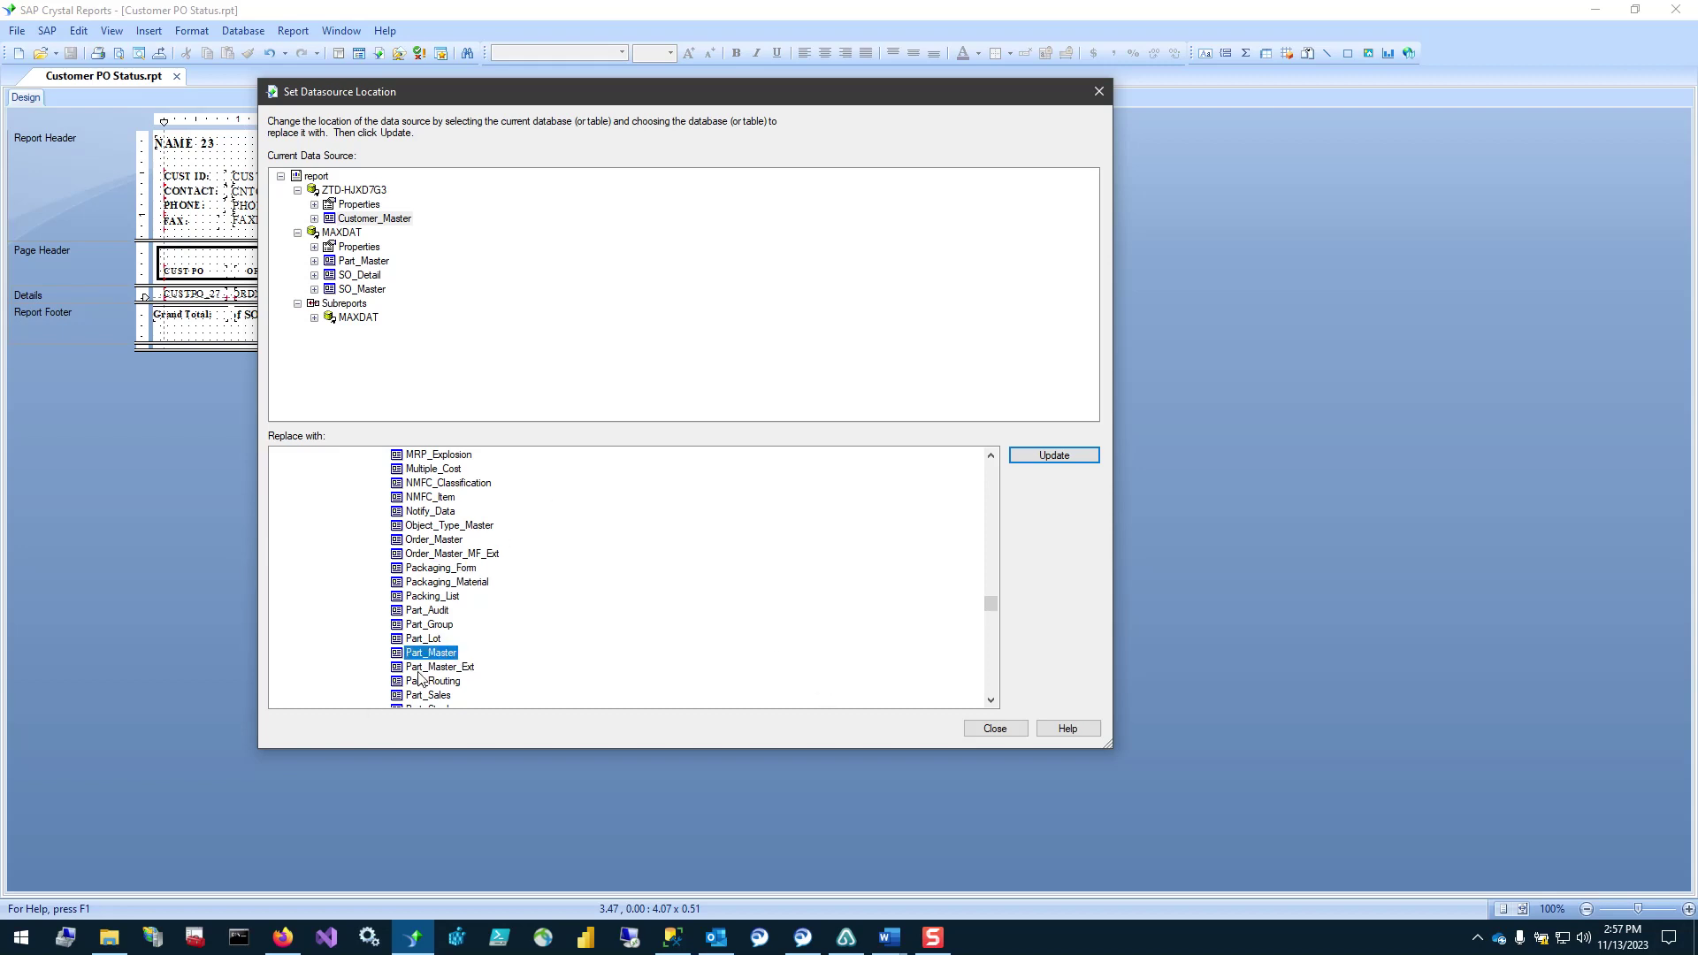
left_click(365, 261)
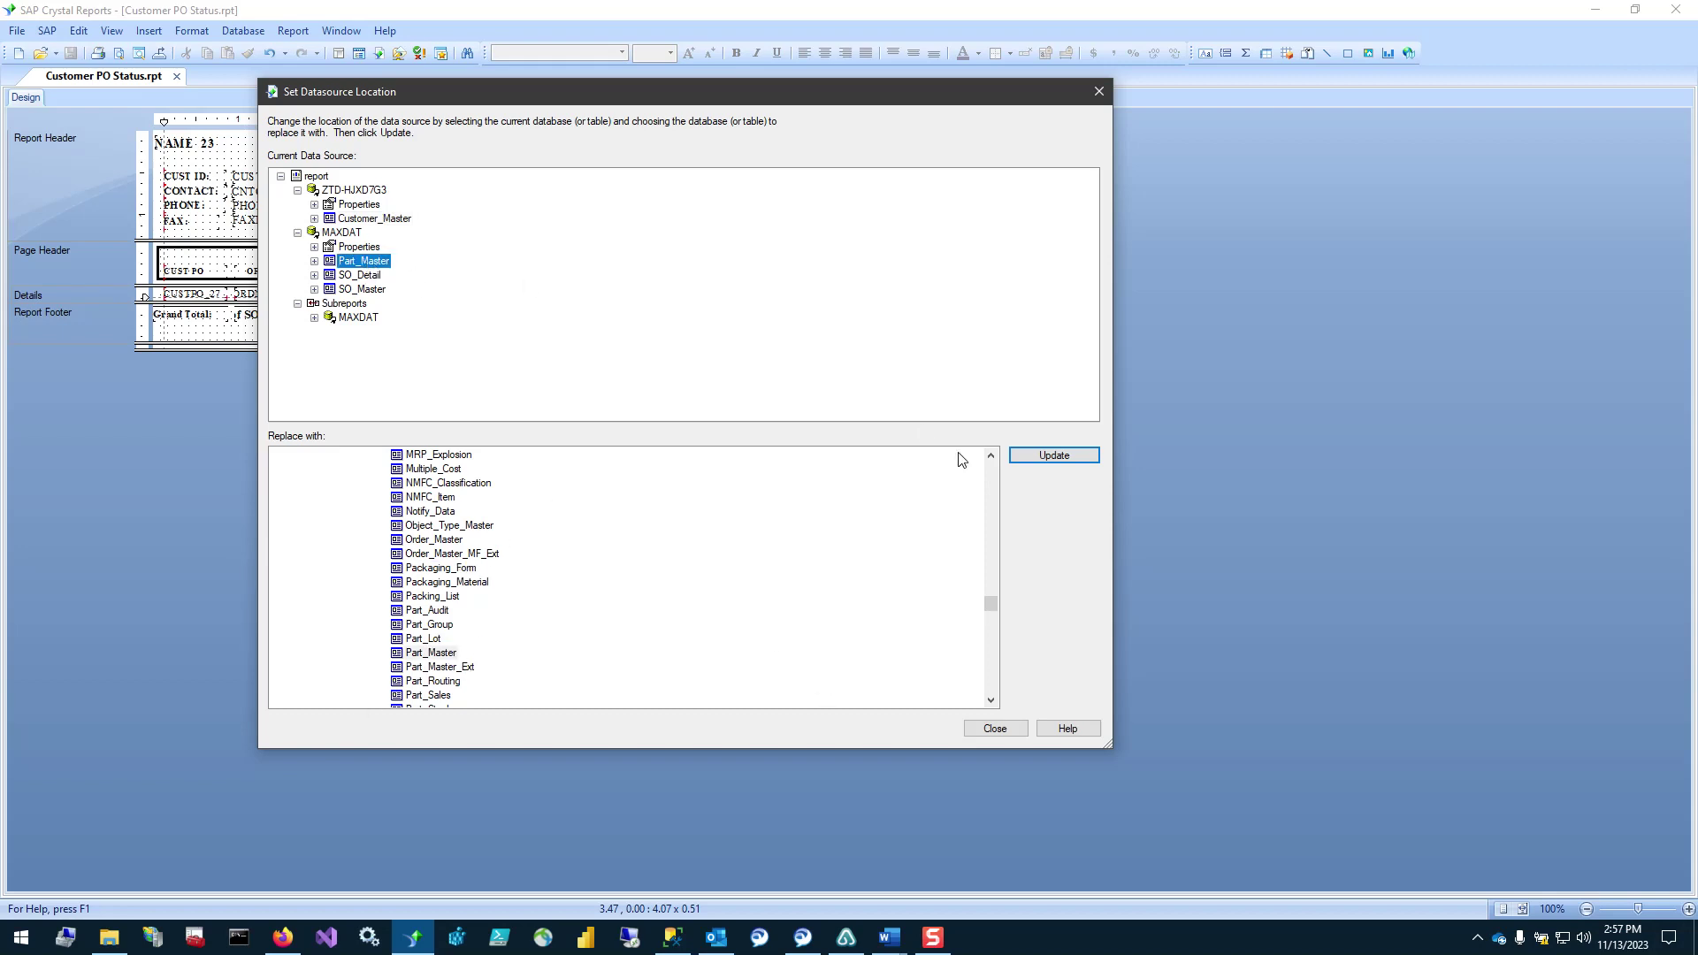
left_click(1026, 453)
- Repoint the main report's SO_Detail table to the SO_Detail table in ExactMAXSAM
left_click(447, 610)
scroll(478, 611, "down", 20)
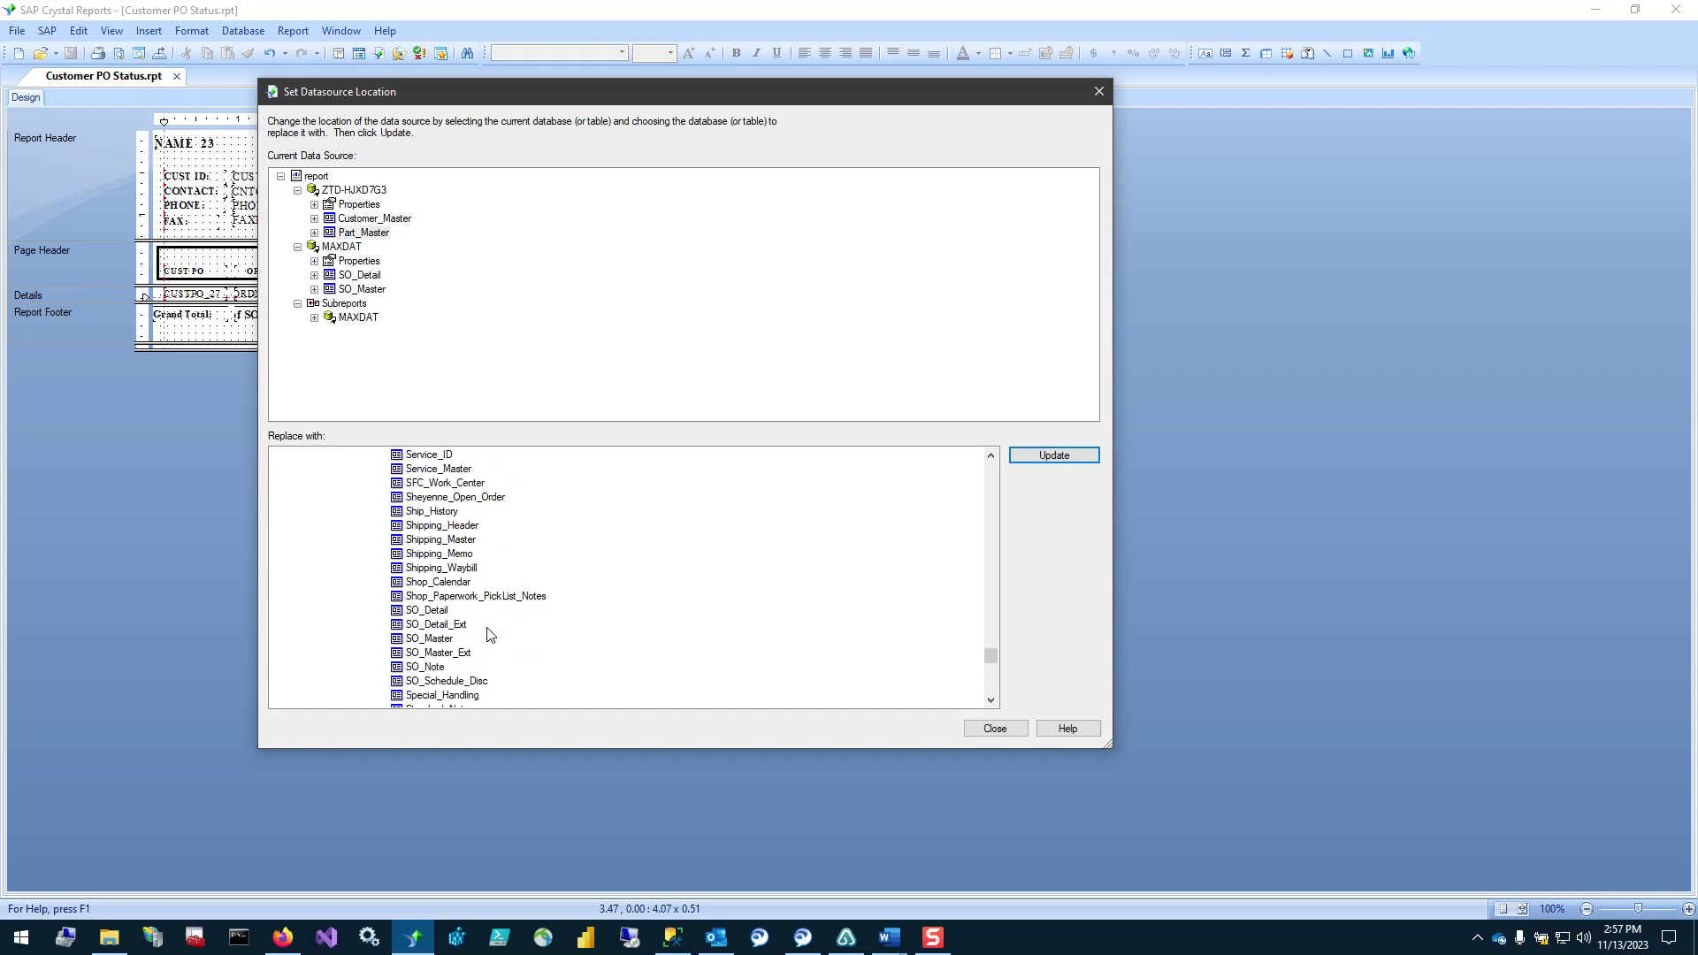
left_click(440, 611)
left_click(361, 276)
left_click(1061, 454)
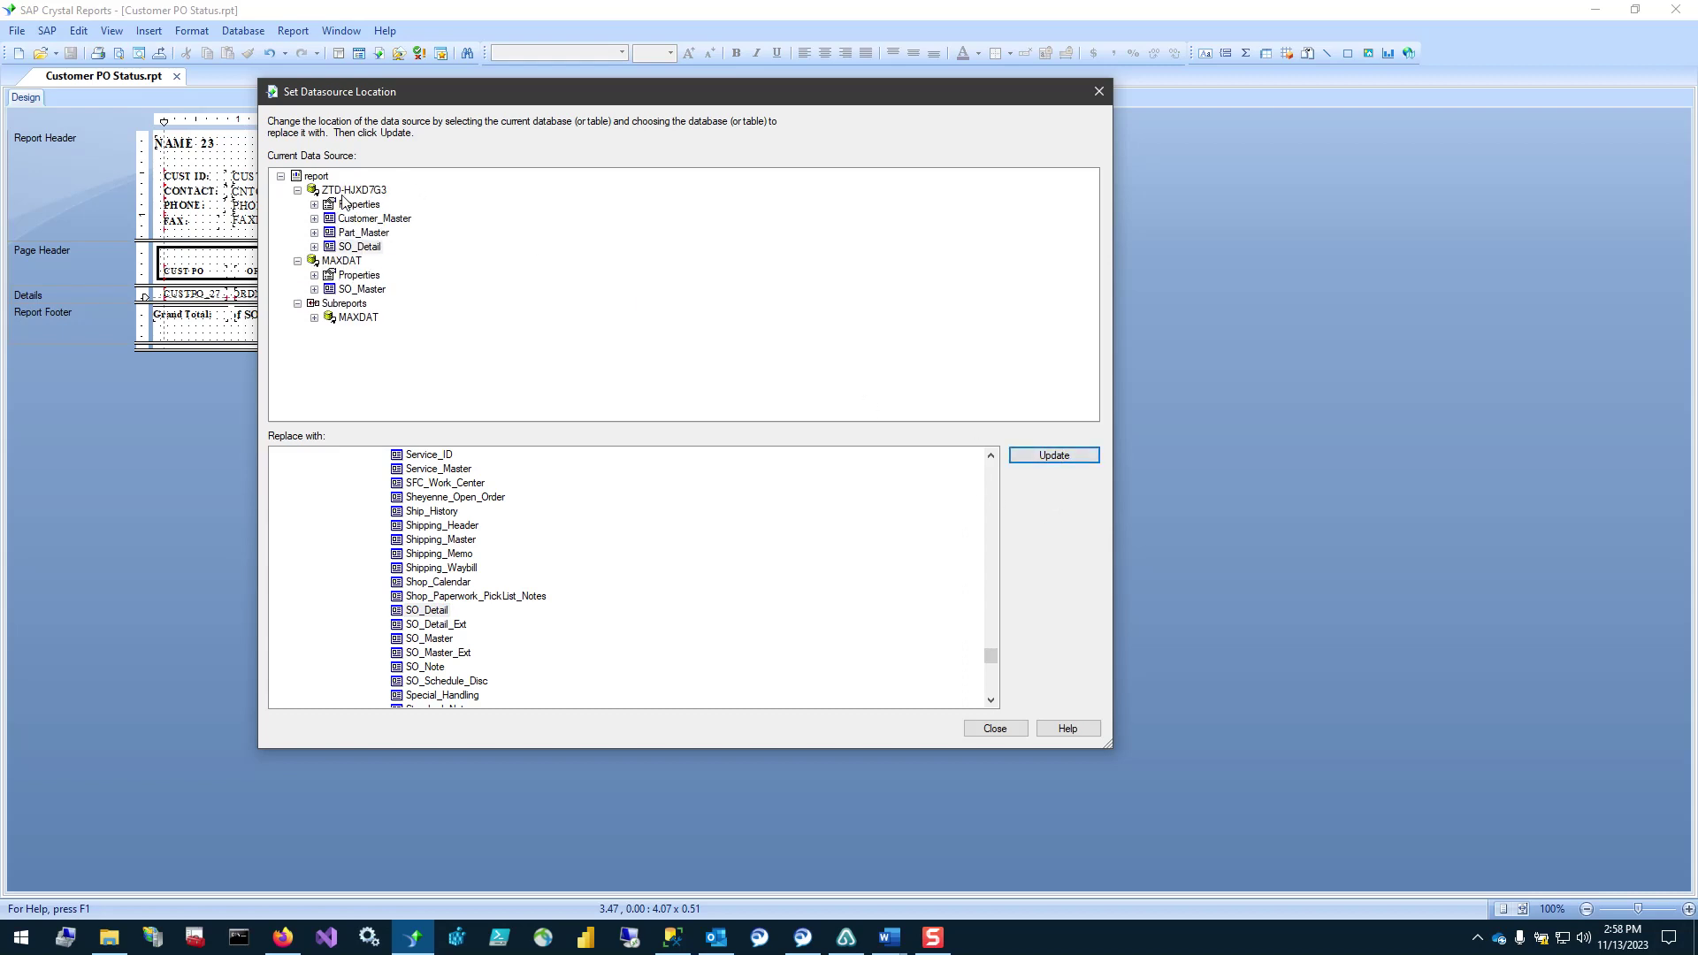
- Update the main report's remaining MAXDAT table, SO_Master, to the ExactMAXSAM SO_Master table
left_click(445, 638)
left_click(362, 289)
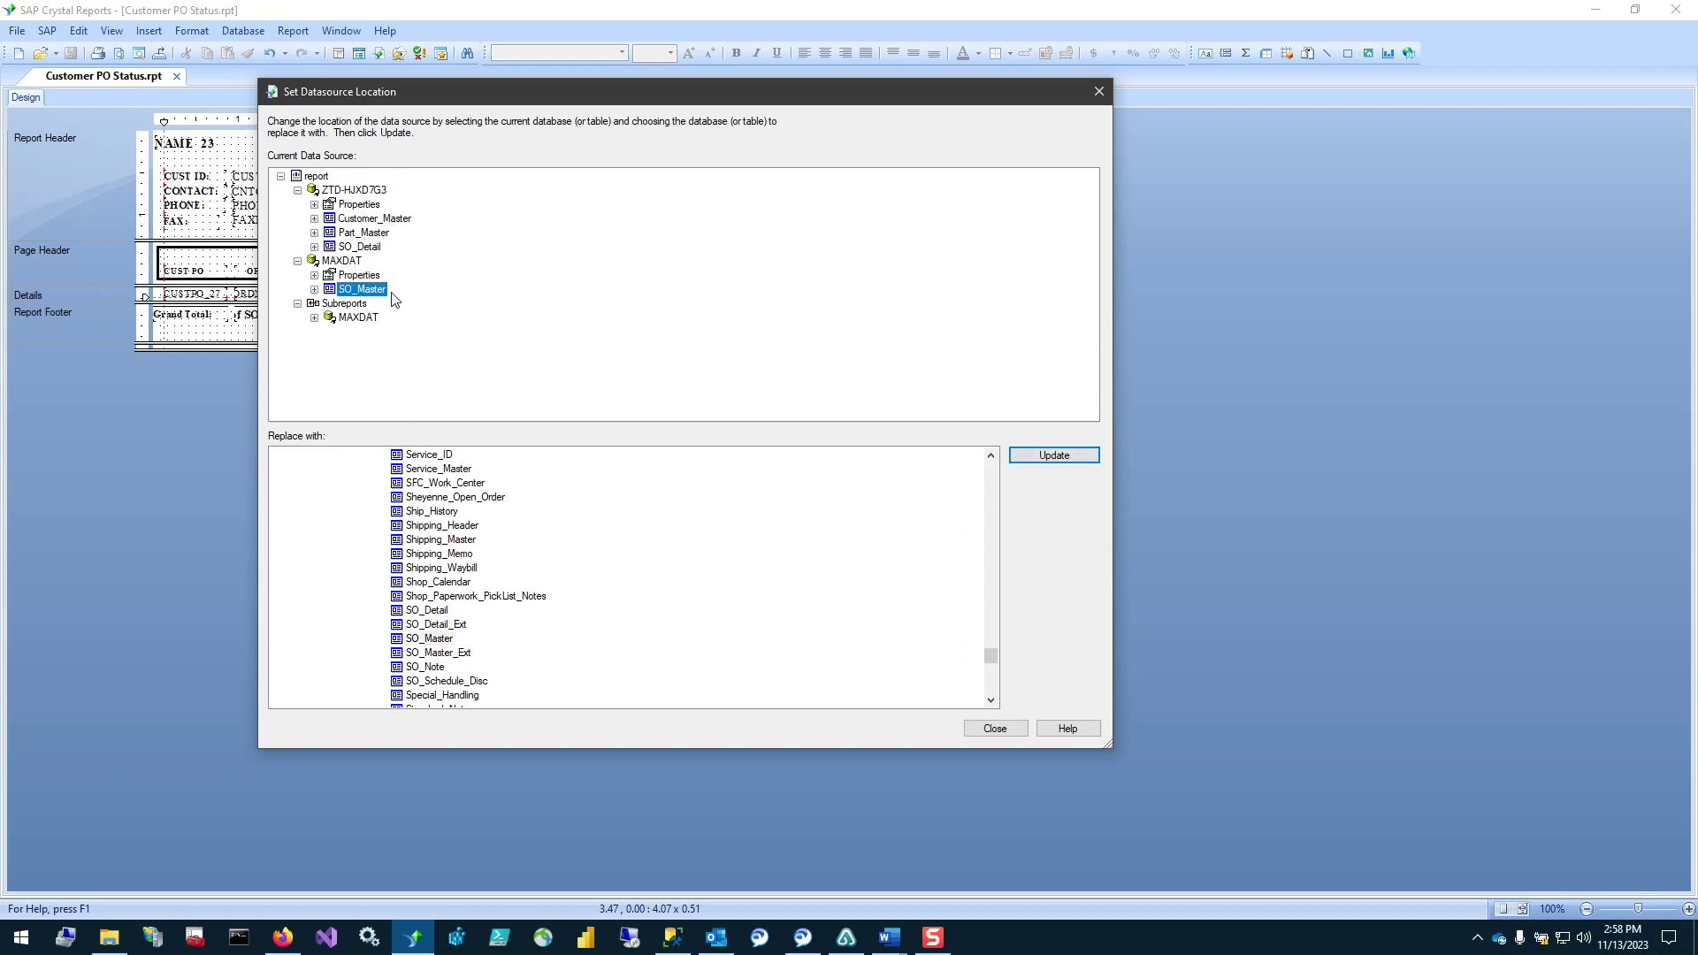
left_click(1039, 457)
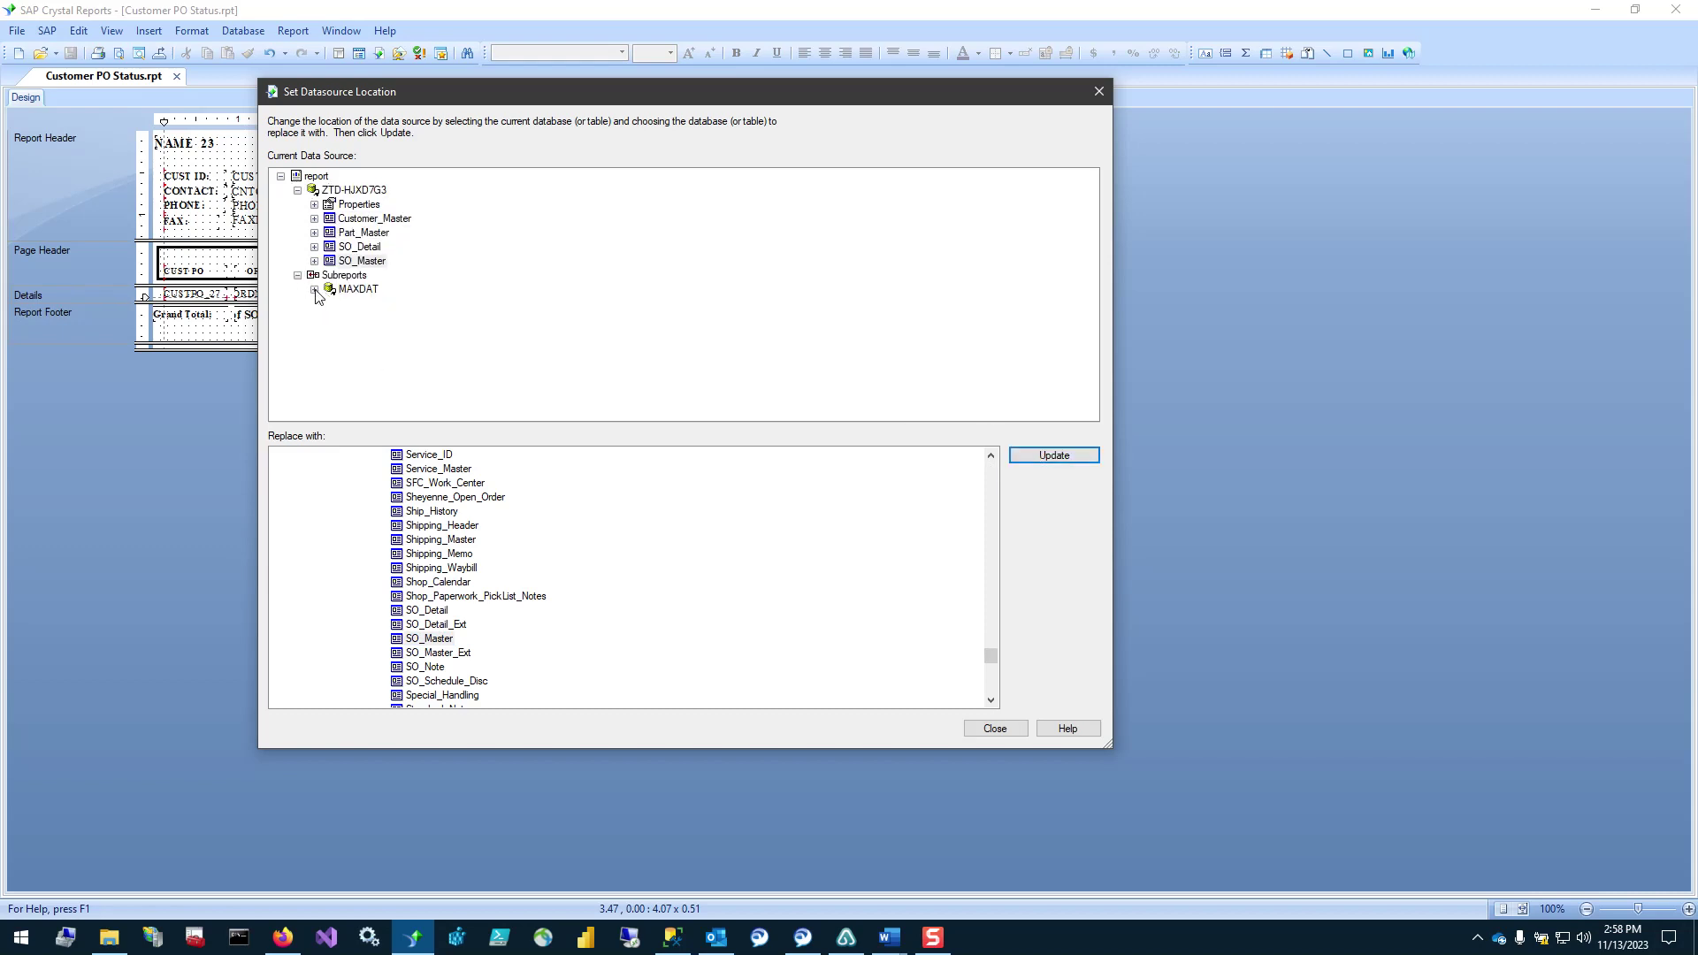
- Replace the subreport's MAXDAT Order_Master table with Order_Master from ExactMAXSAM and close the datasource settings
left_click(314, 290)
scroll(453, 573, "up", 8)
scroll(453, 573, "up", 5)
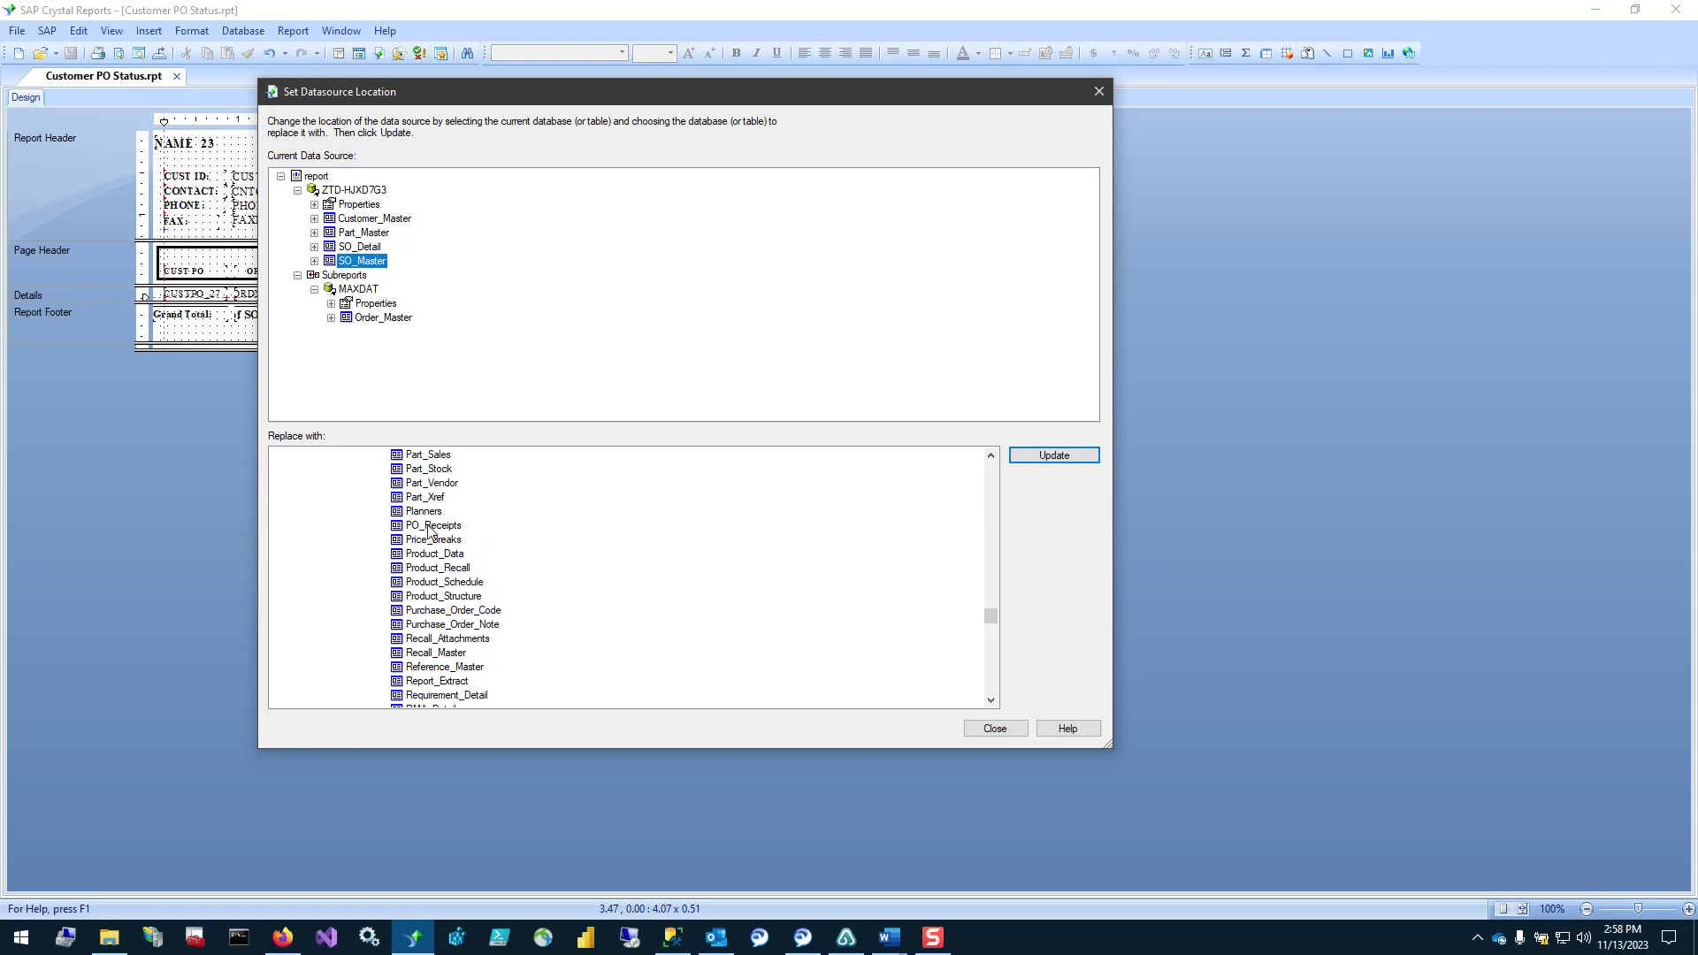
scroll(415, 556, "up", 9)
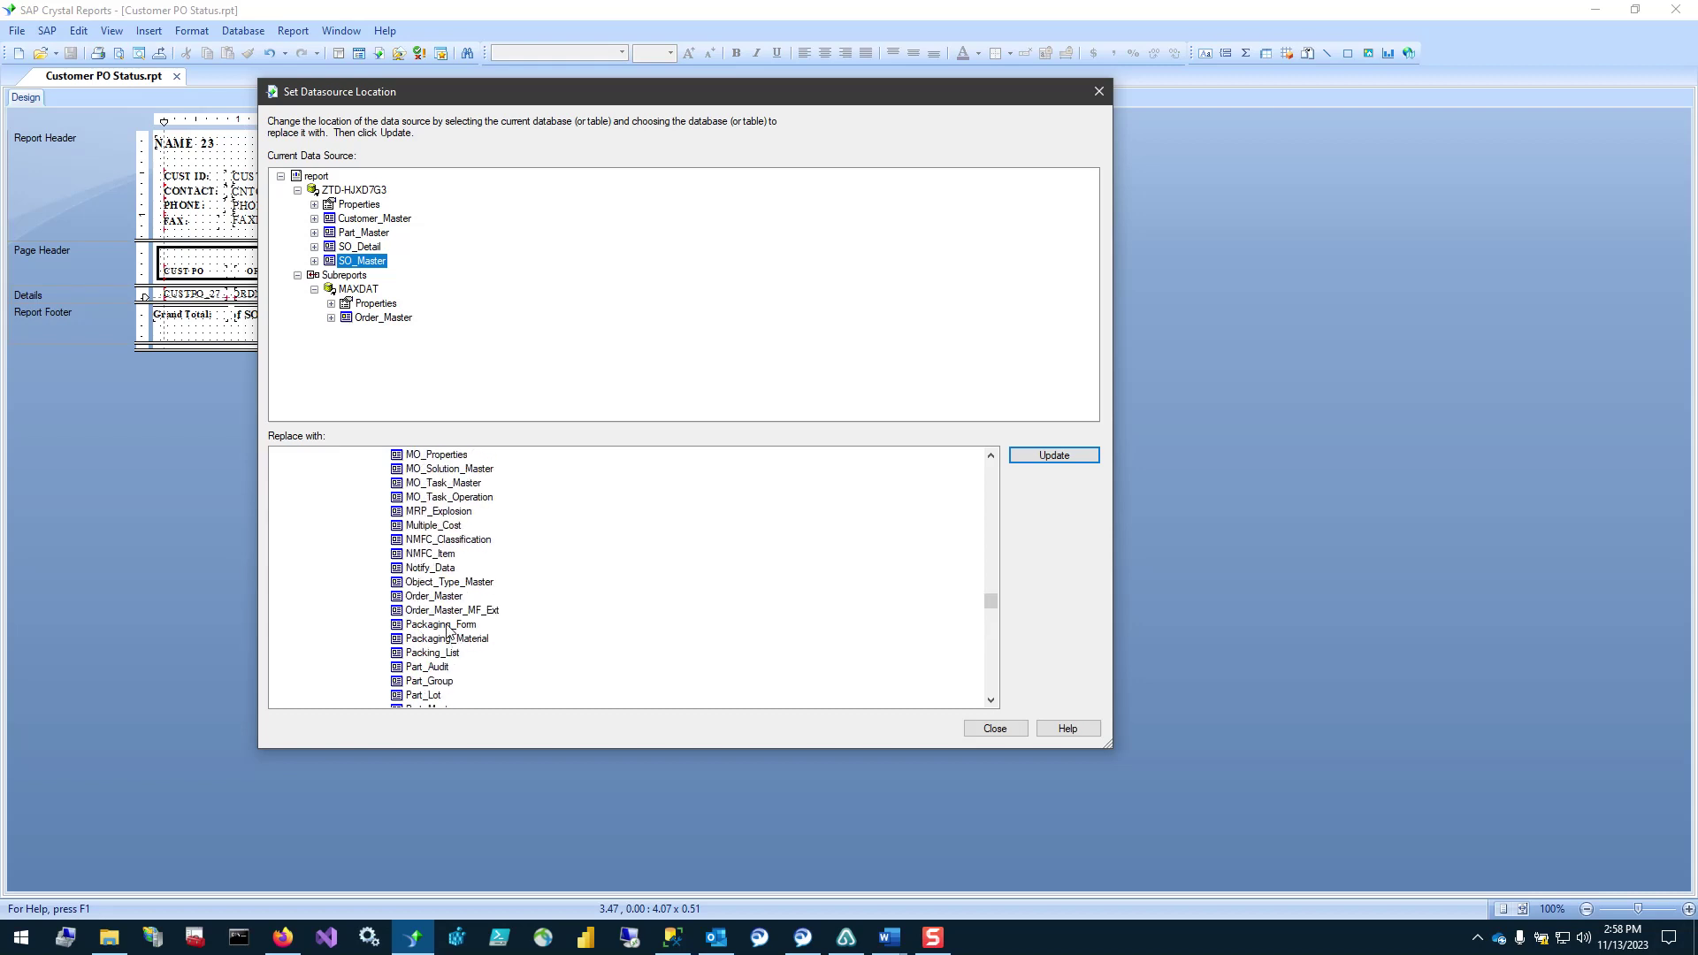
left_click(443, 597)
left_click(382, 318)
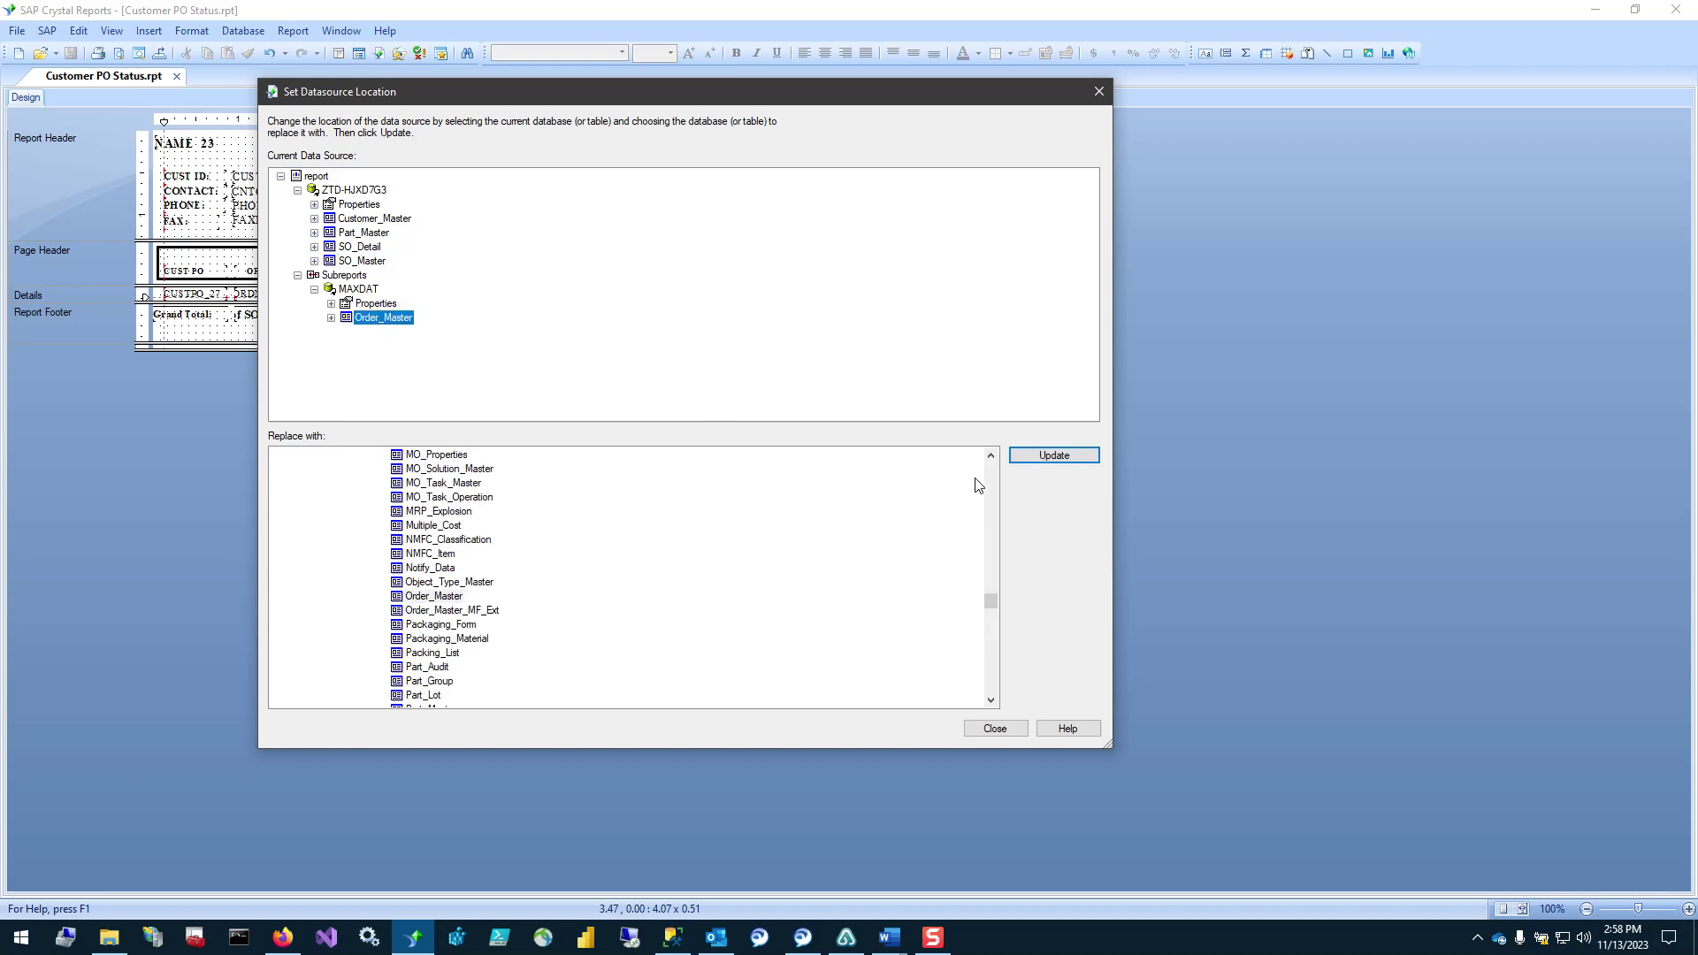
left_click(1047, 464)
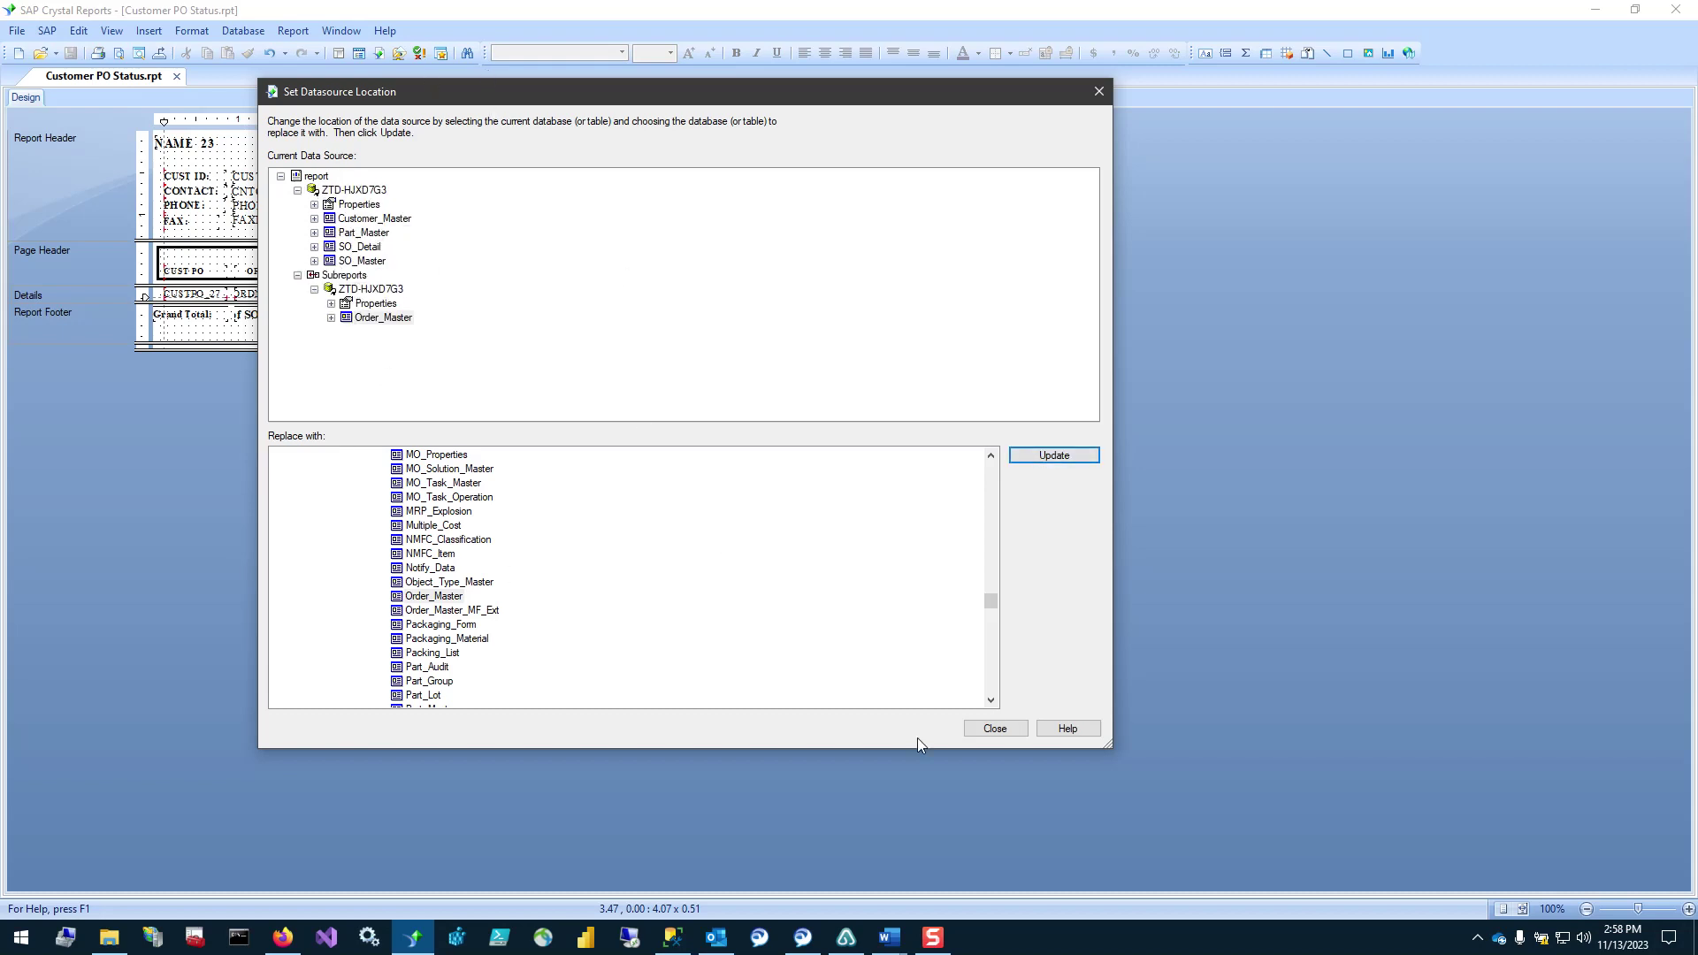
left_click(998, 730)
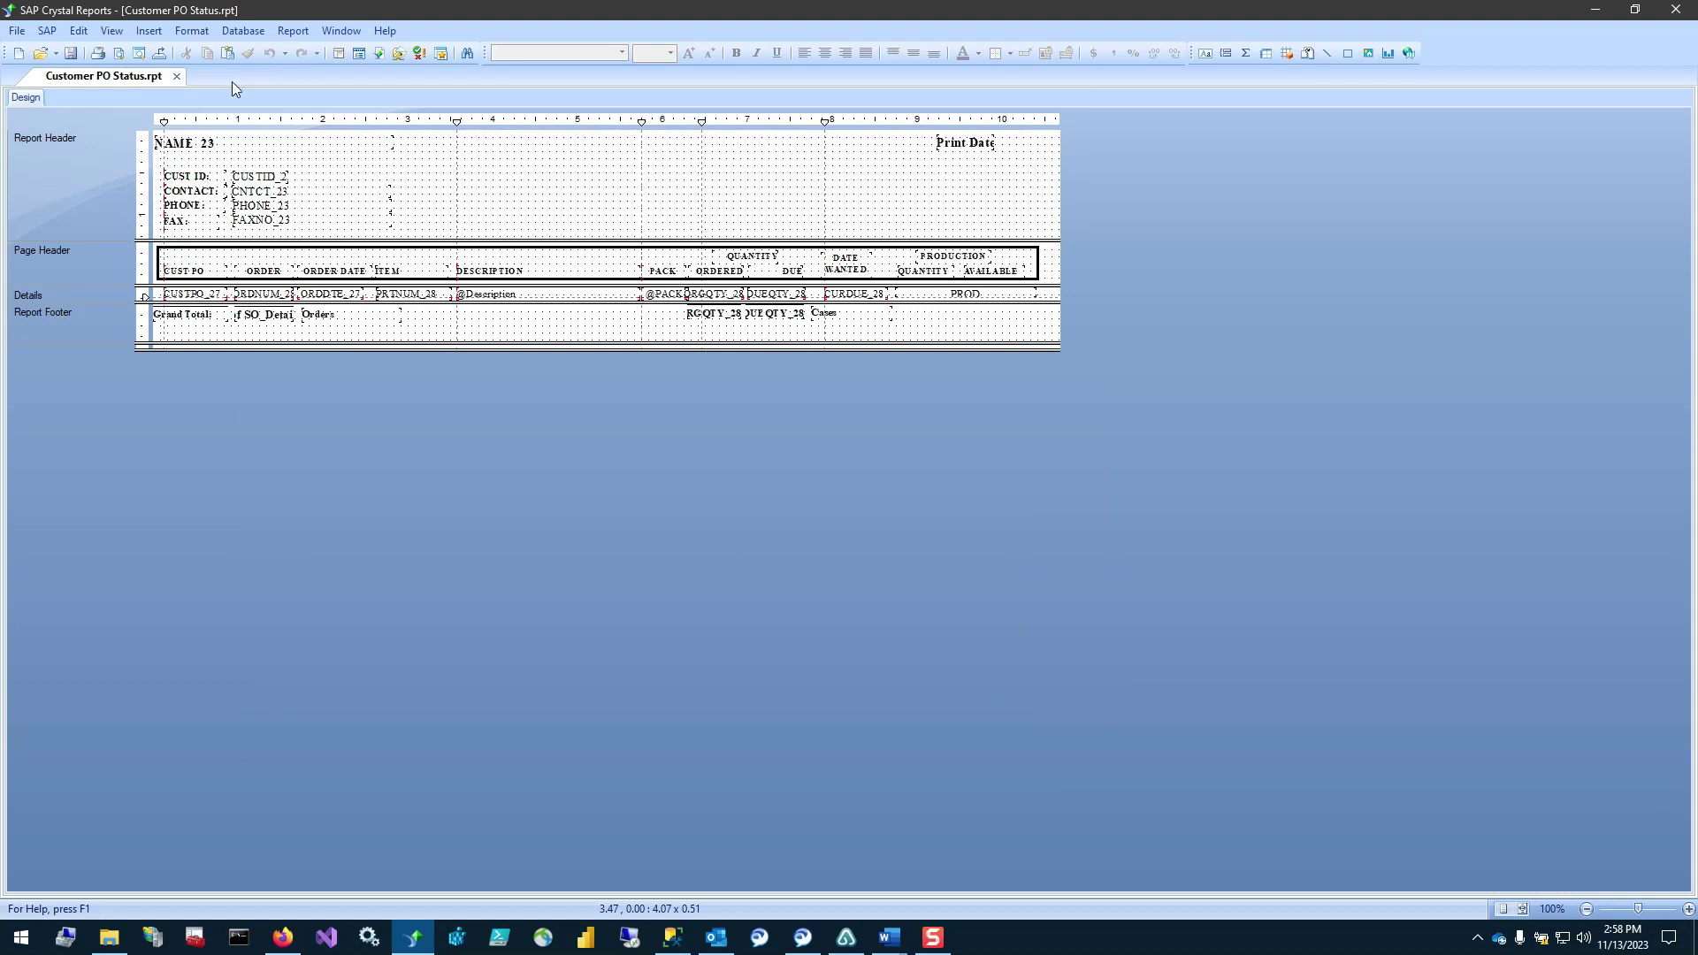
- Save the report, refresh its data for an entered customer ID, and close the resulting preview
left_click(70, 53)
key("F5")
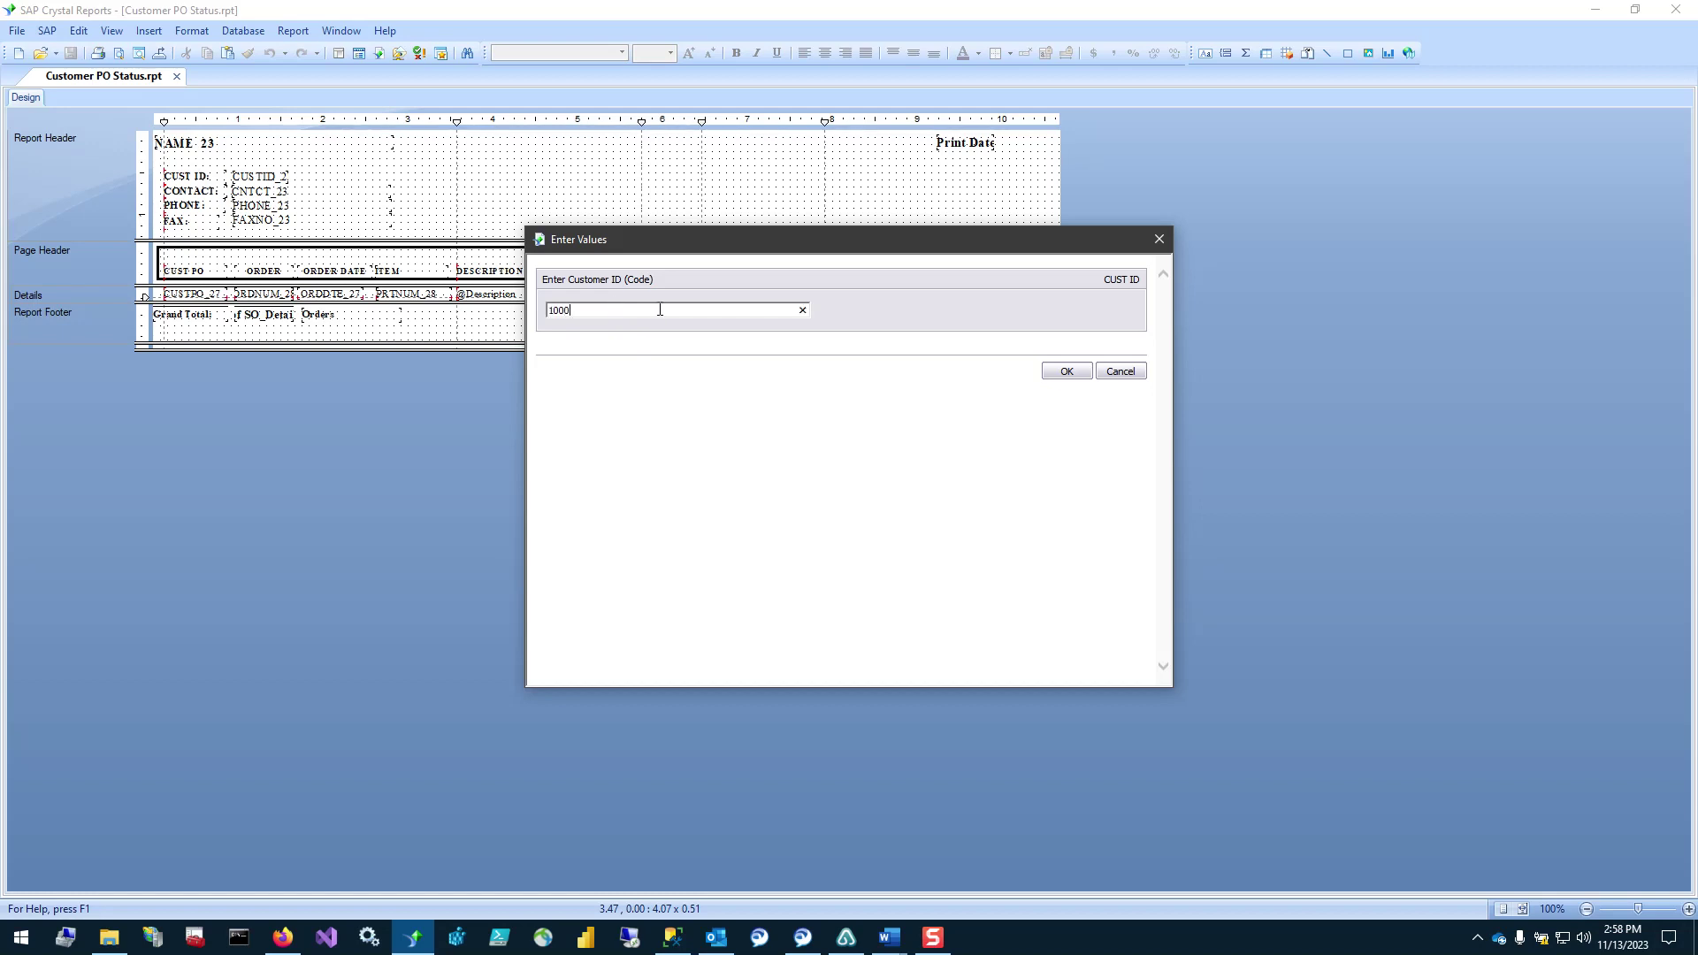
left_click(1068, 372)
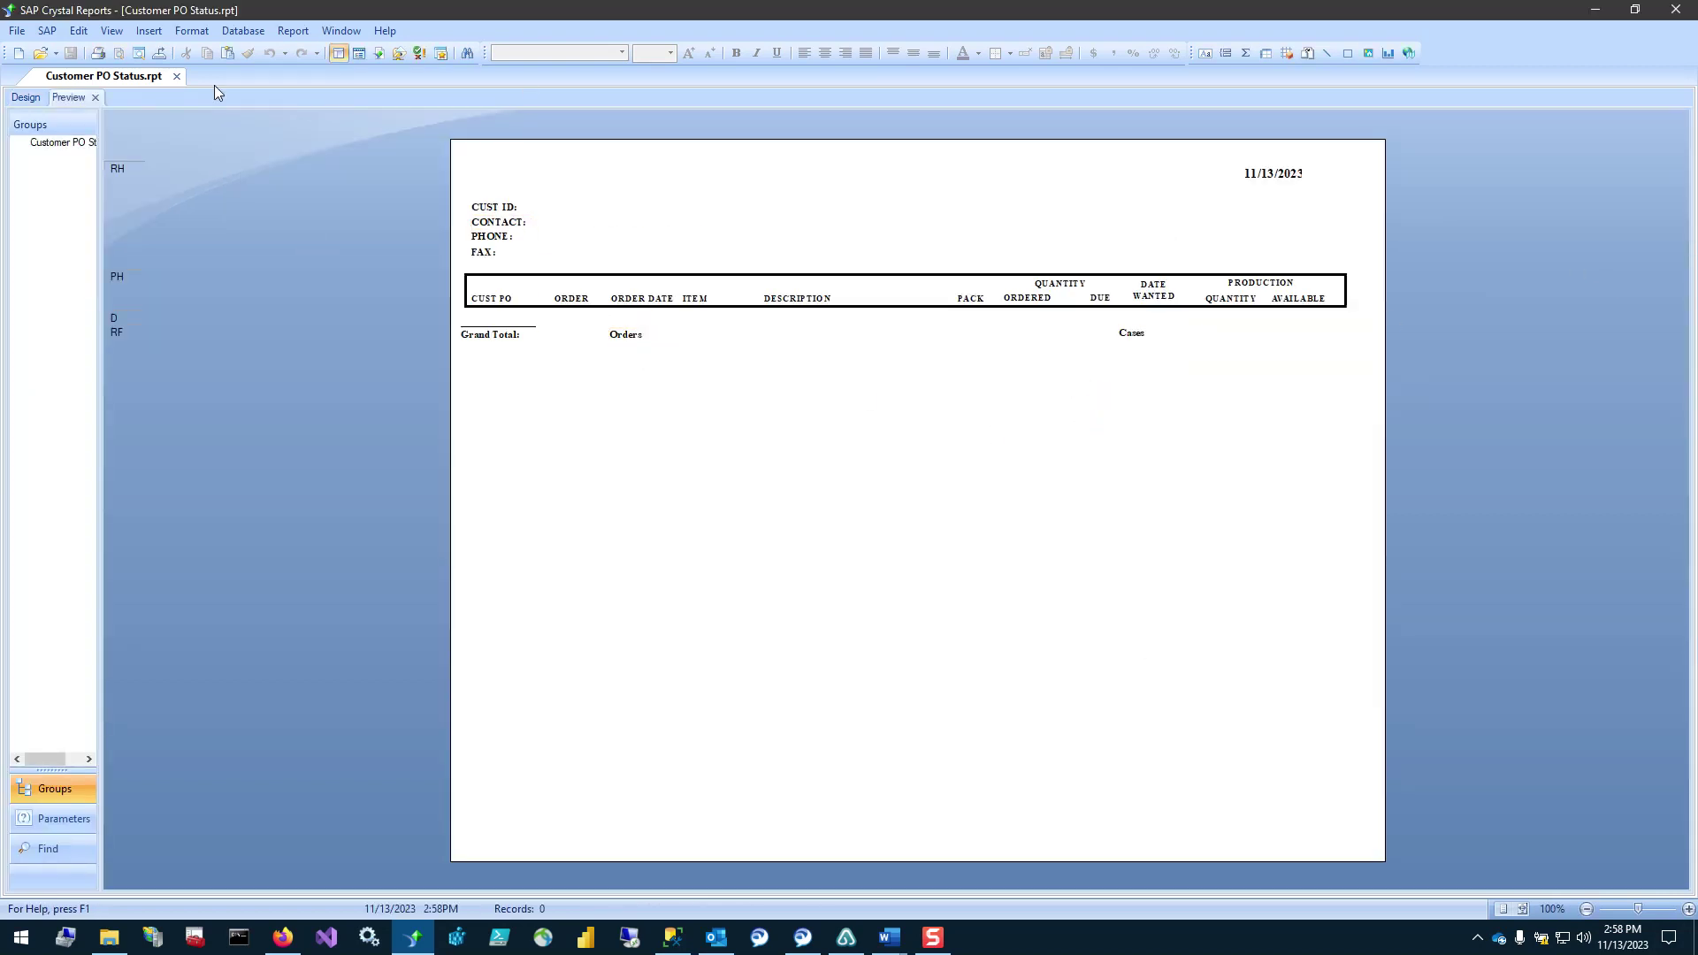
left_click(96, 97)
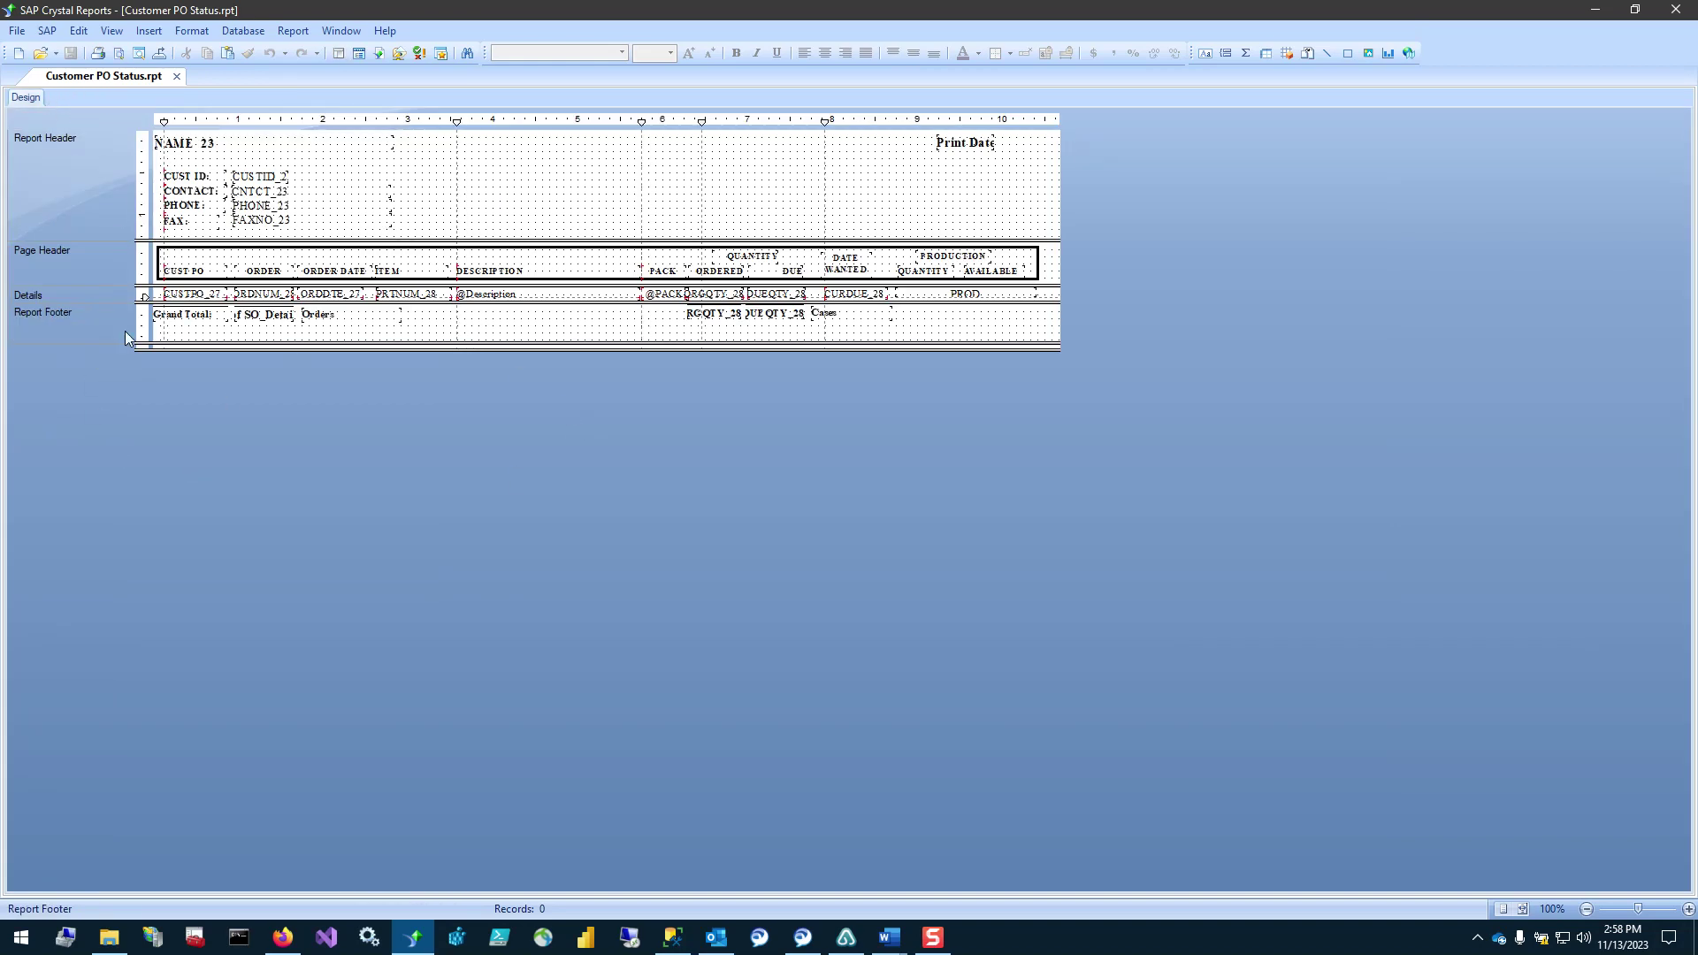
- Review the report's and subreport's current data sources and the OLE DB connection in Set Datasource Location
left_click(237, 36)
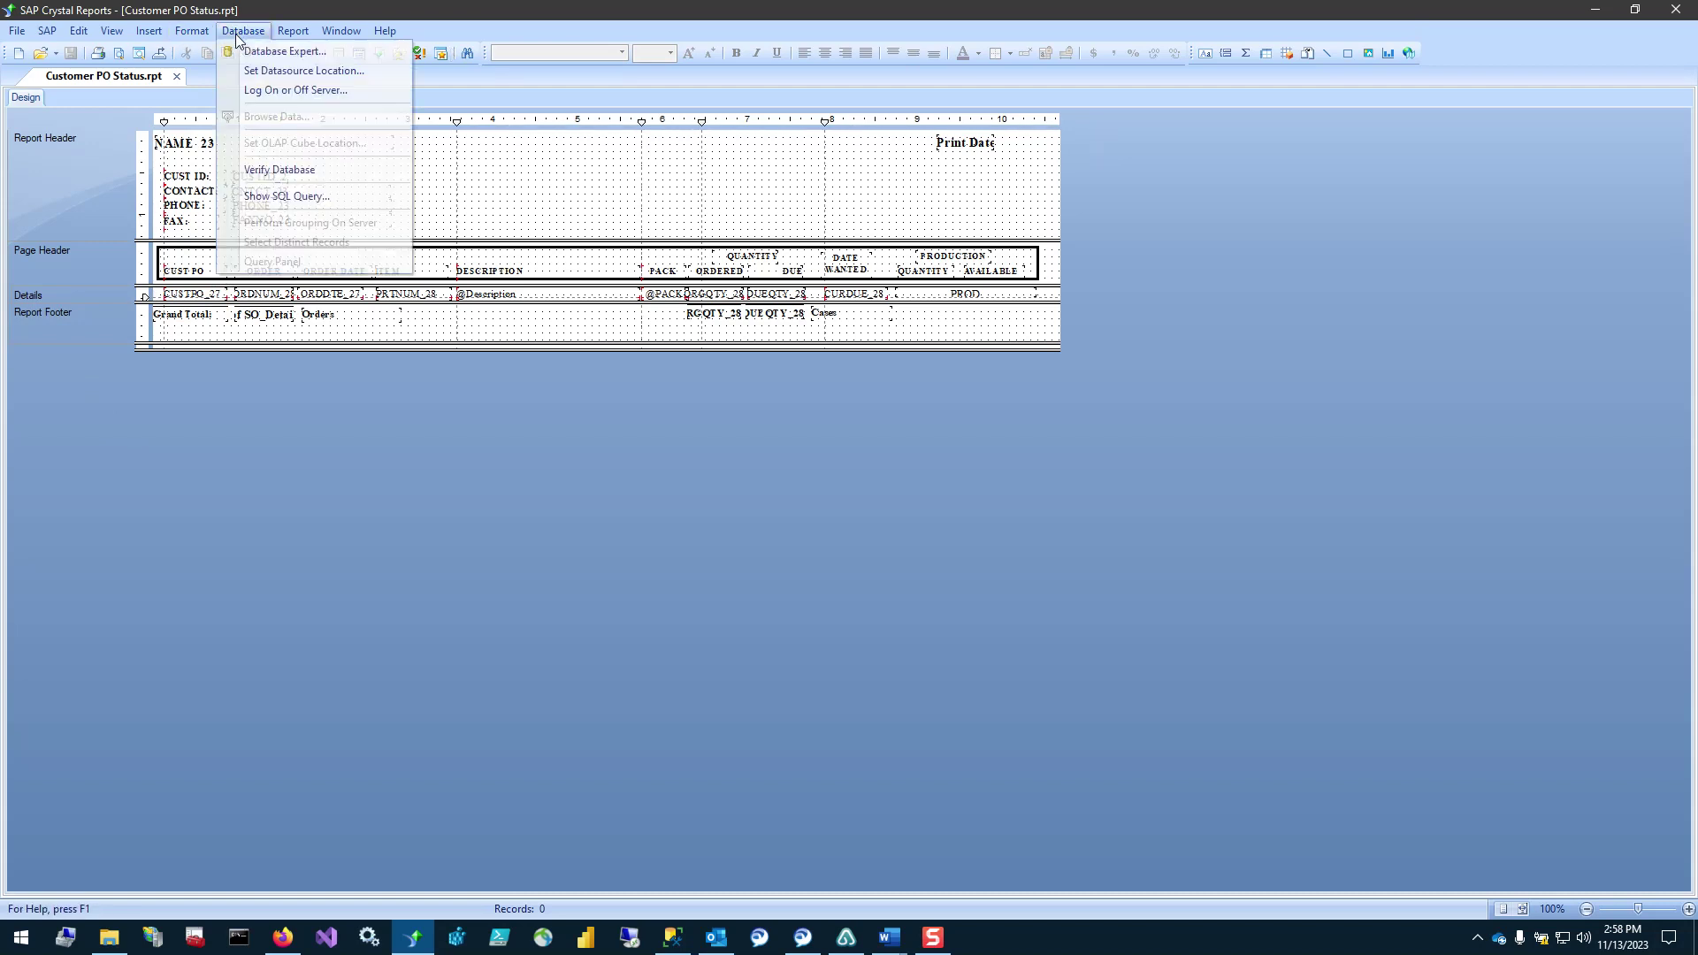
left_click(265, 73)
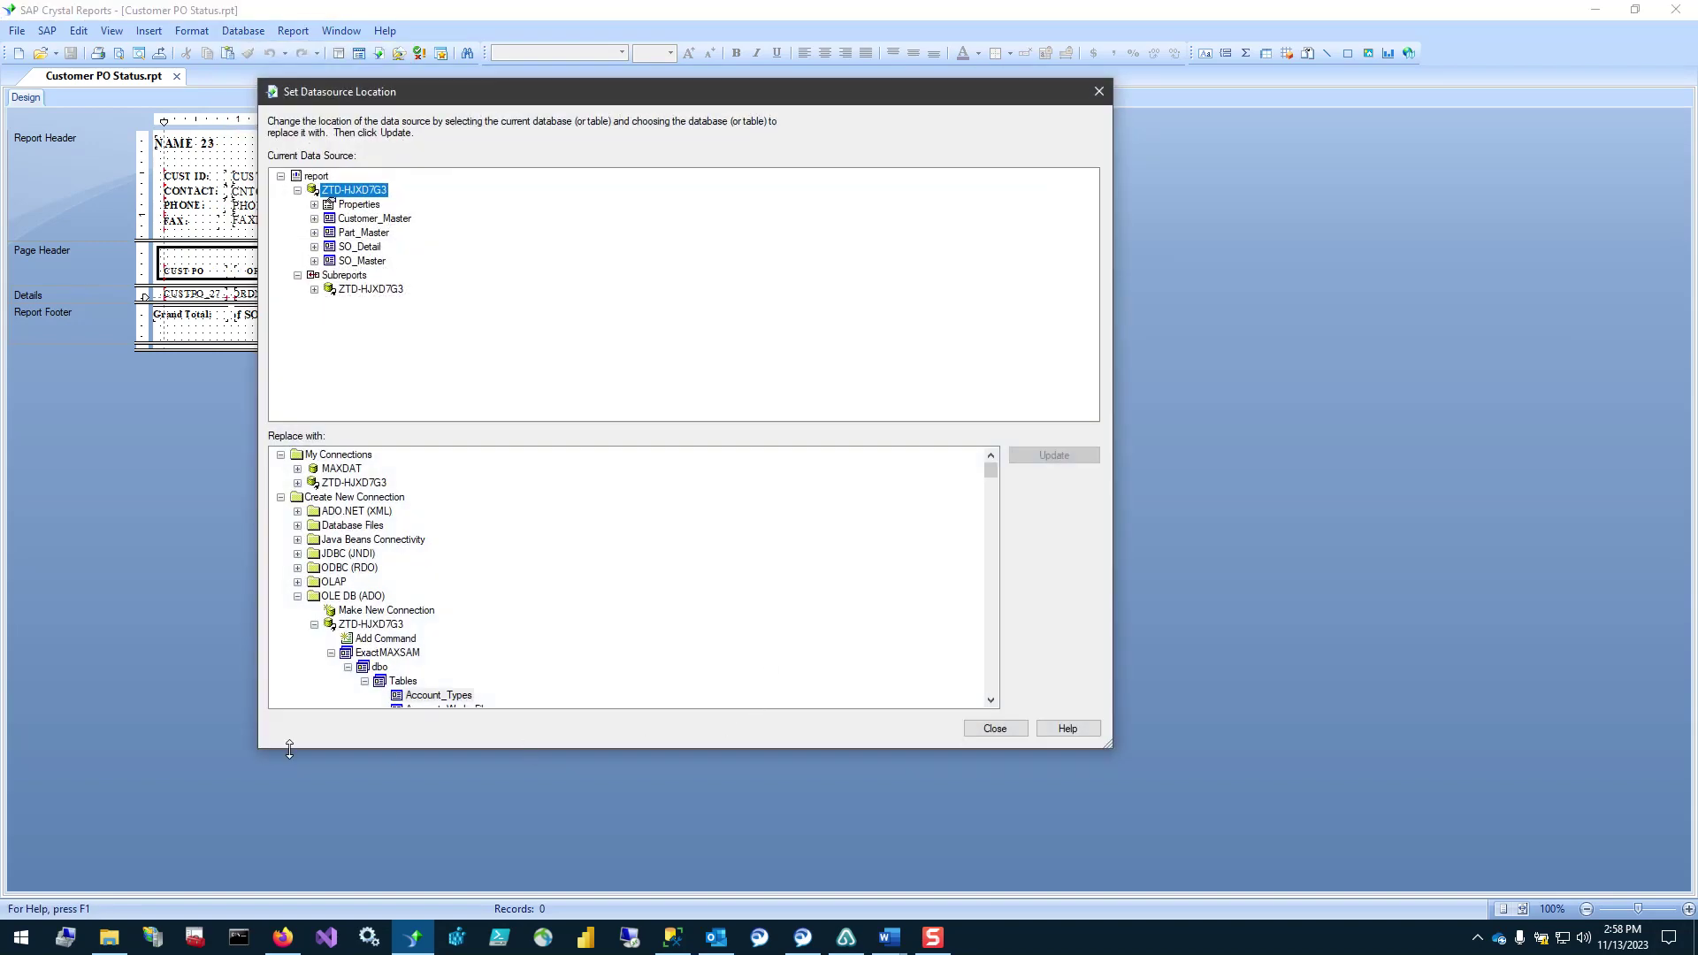
left_click(347, 599)
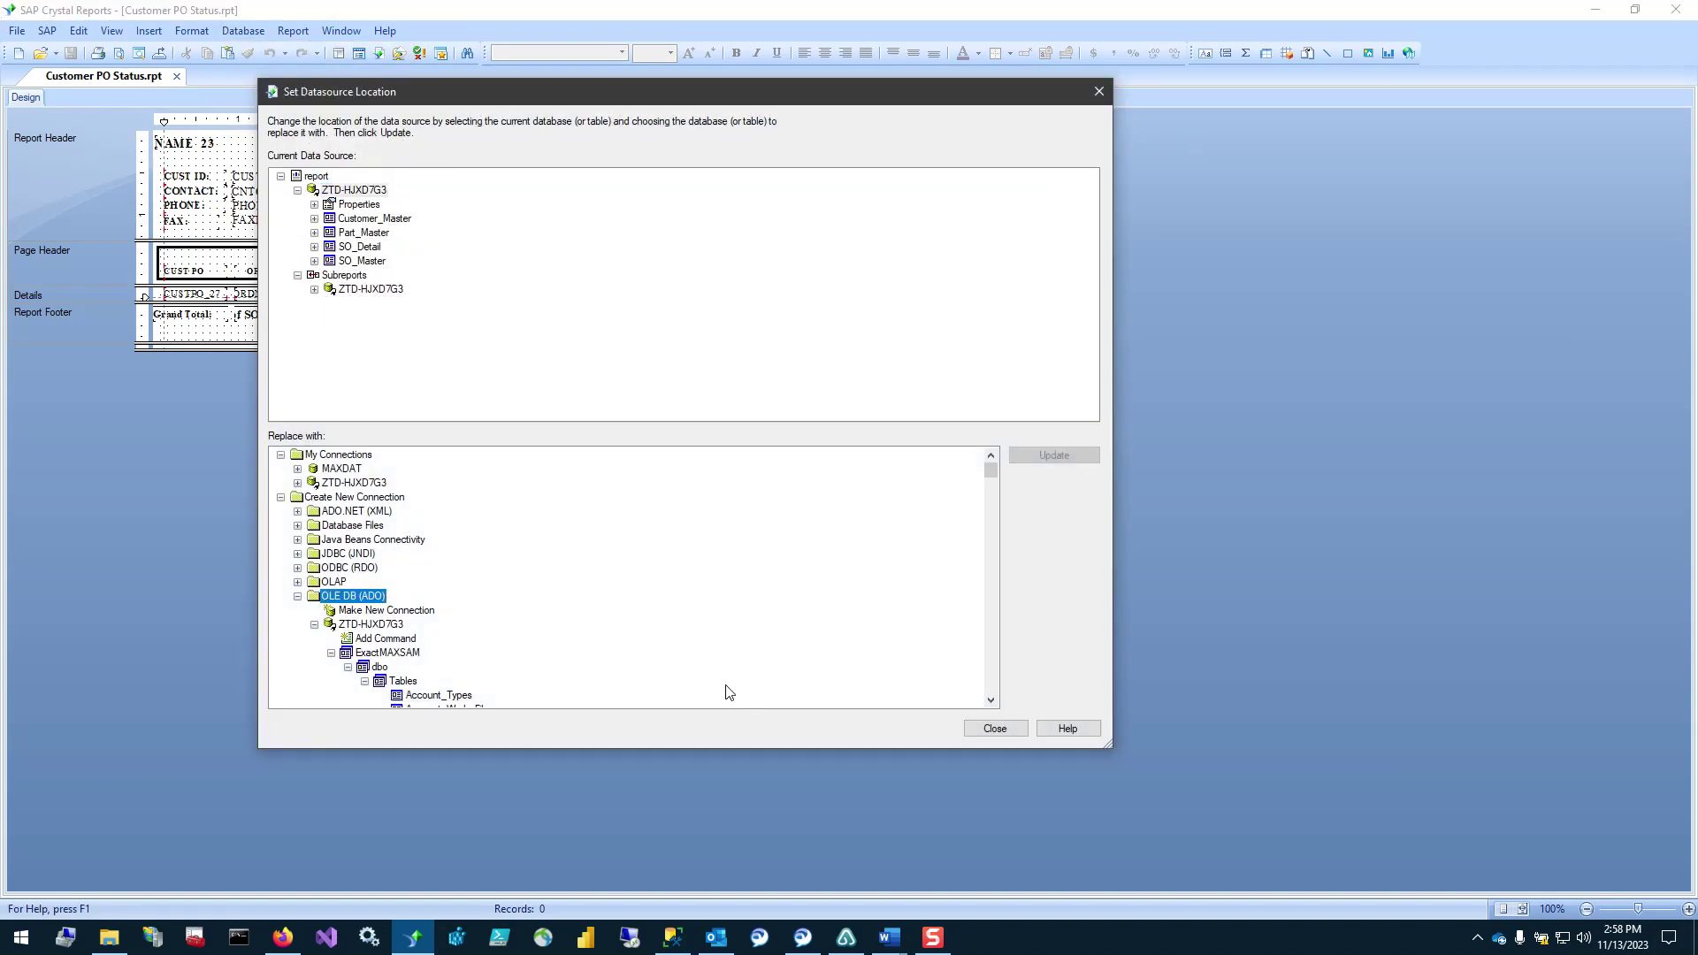
left_click(331, 653)
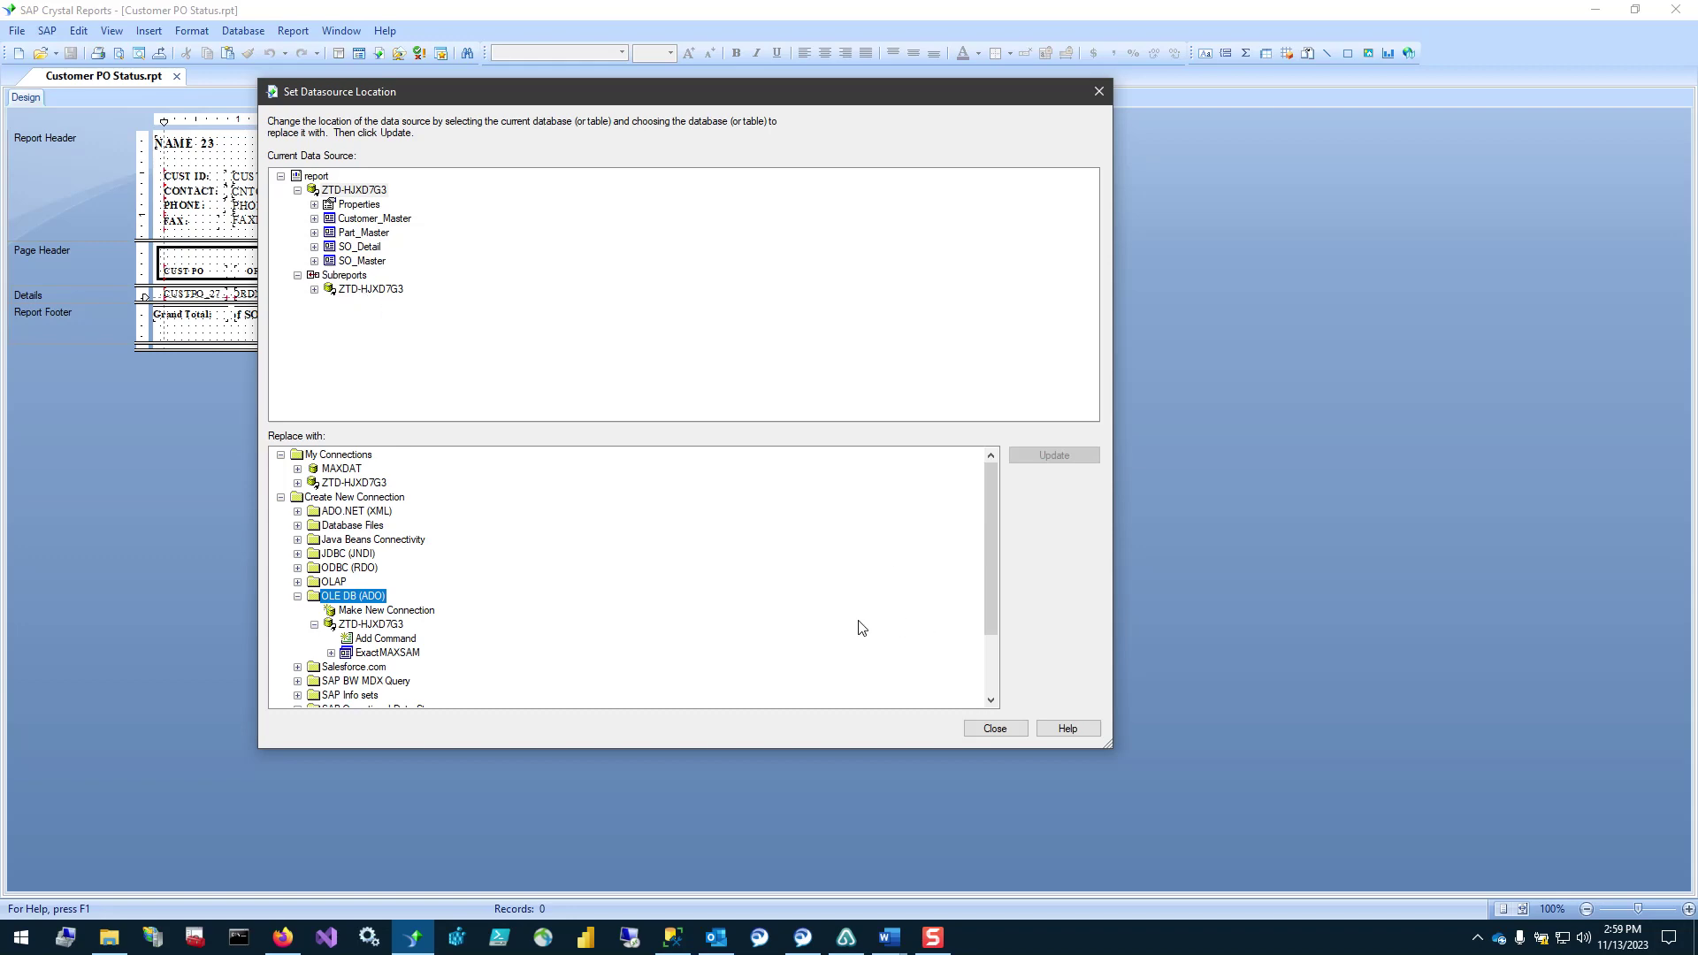
left_click(996, 731)
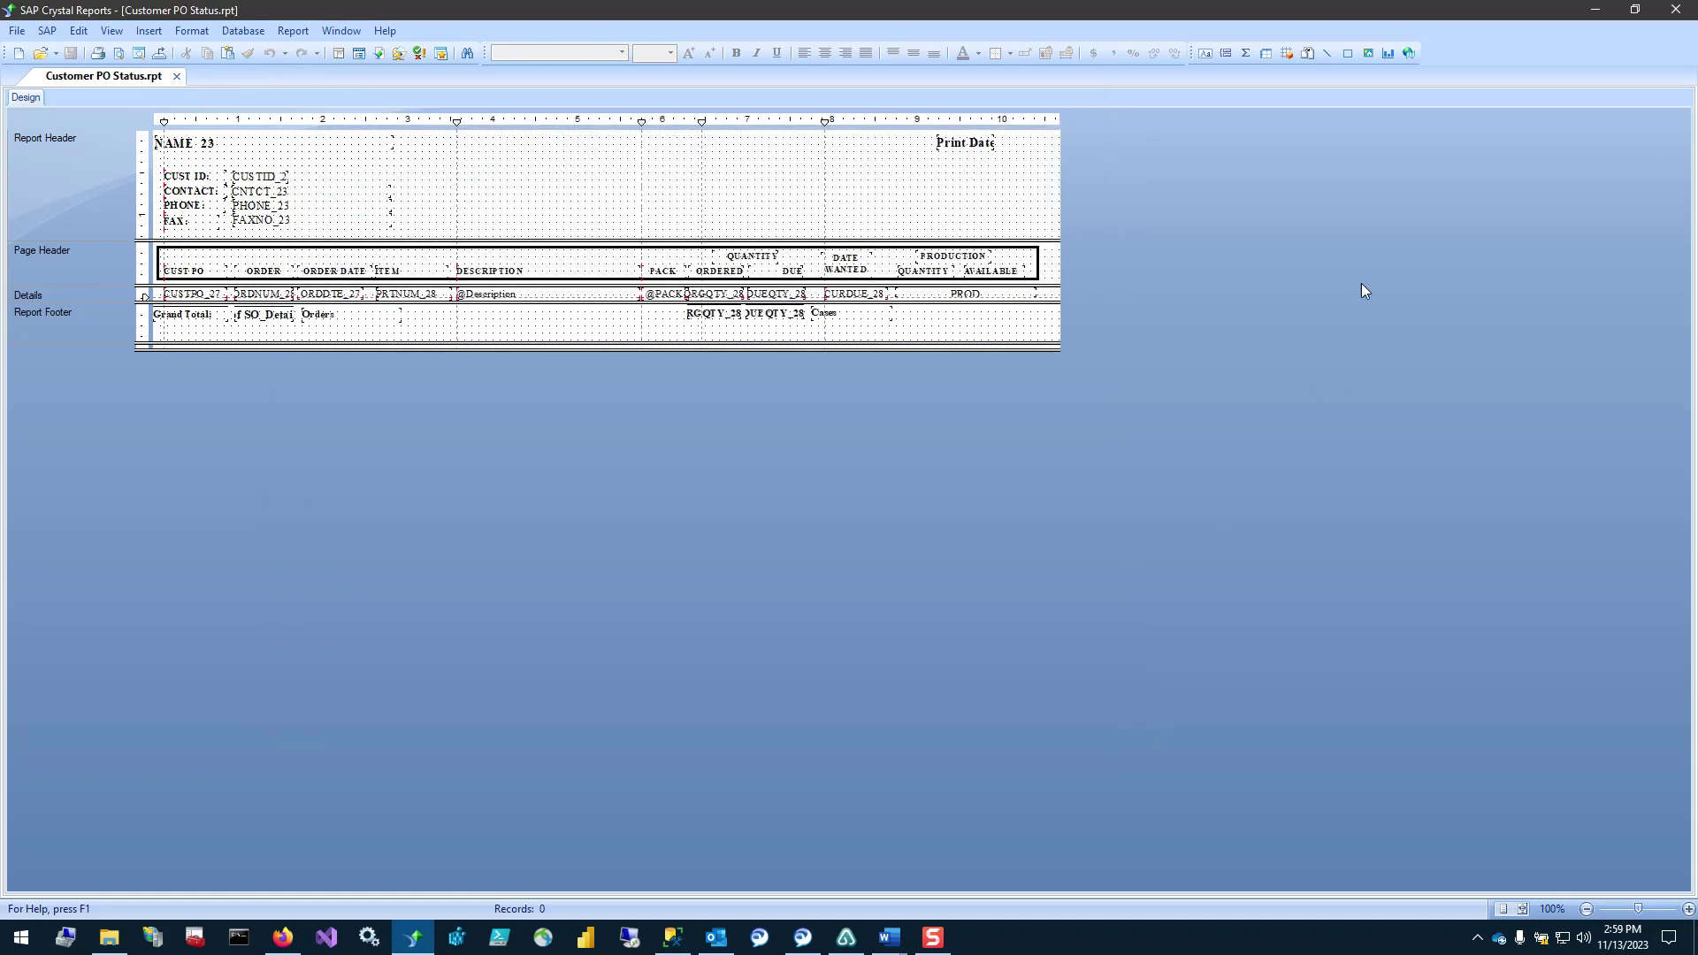